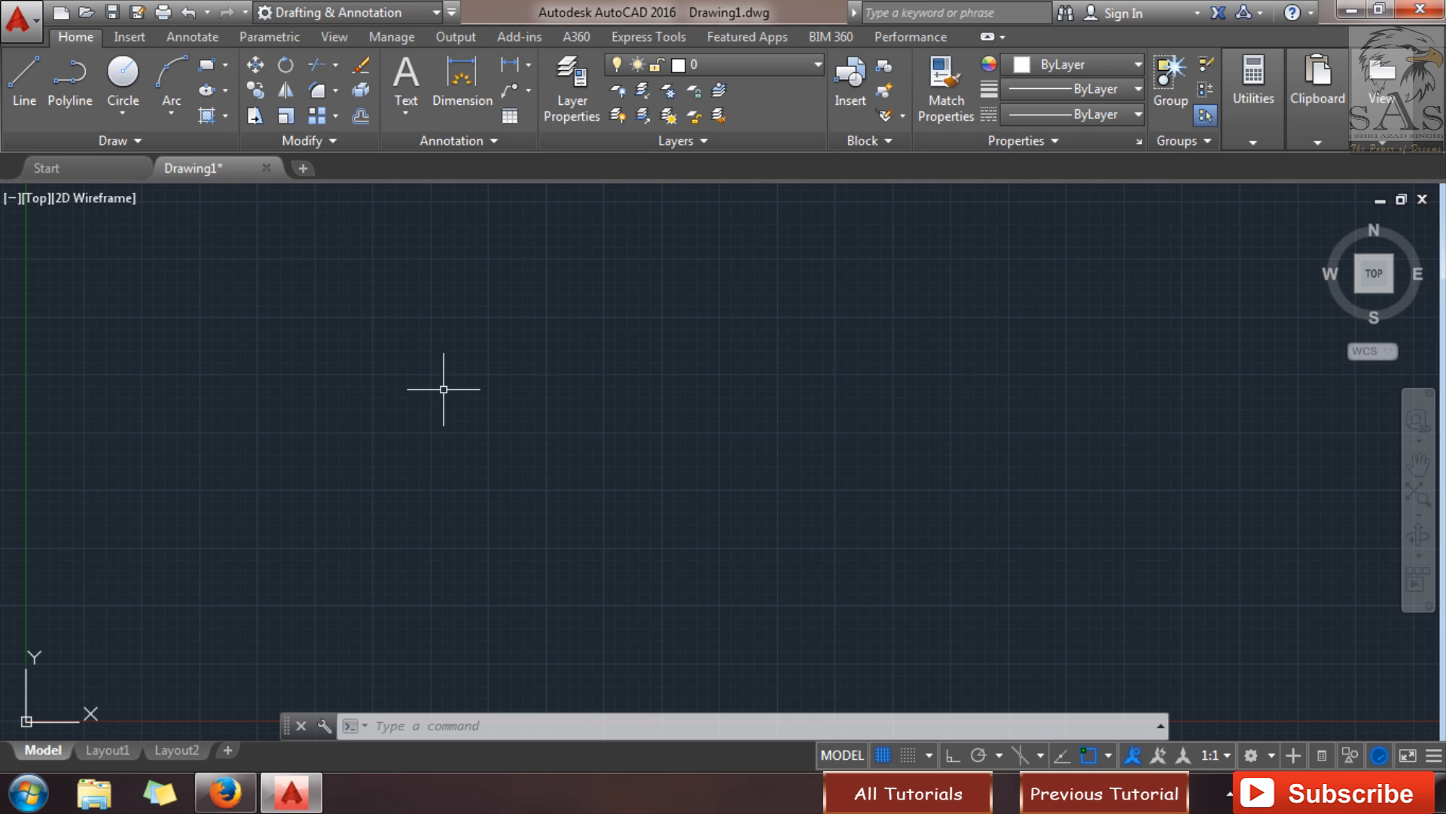
- Draw a closed triangle from separate Line segments near the origin, with a nearly horizontal base 10 units long
key(l)
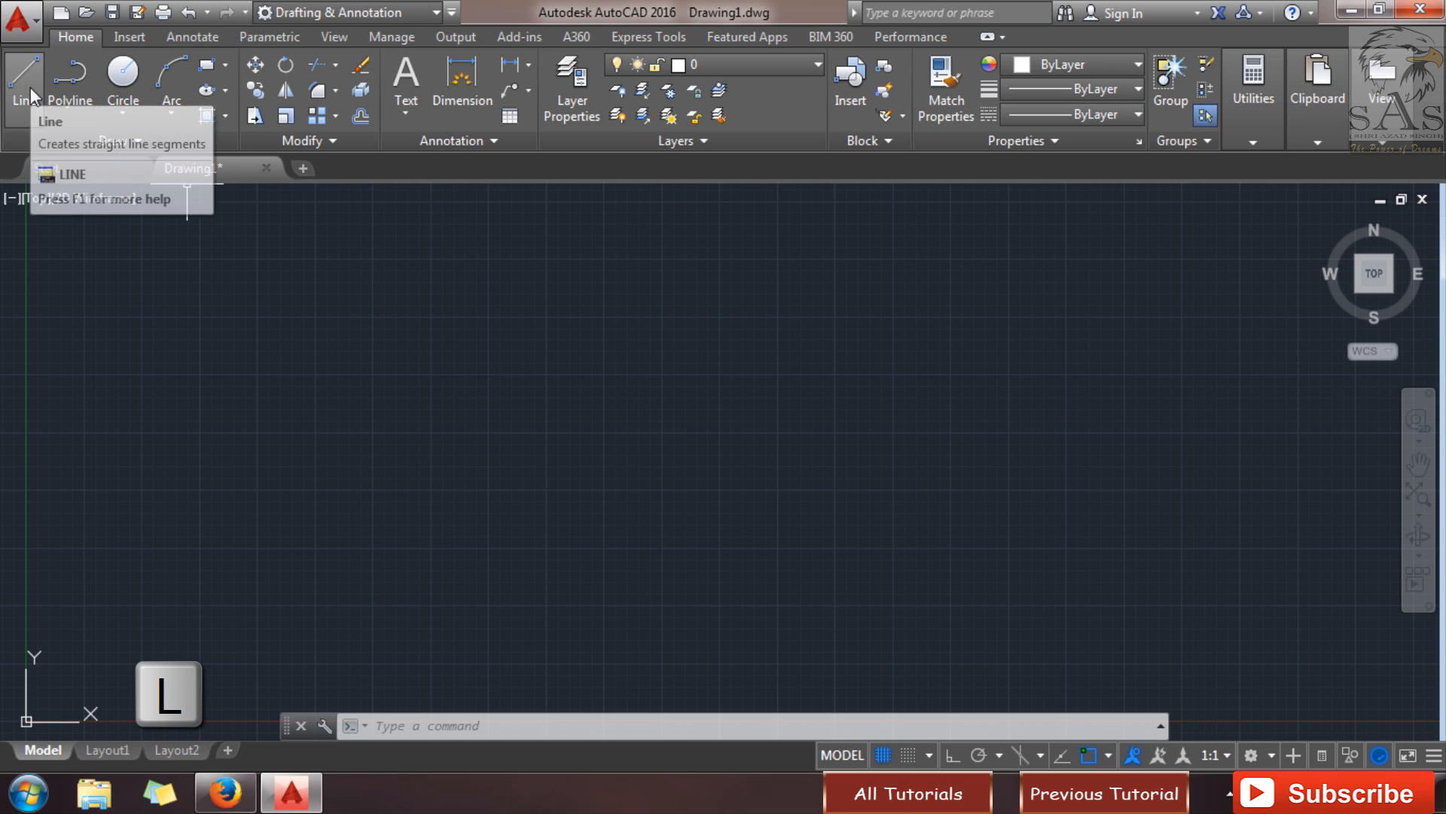
click(30, 88)
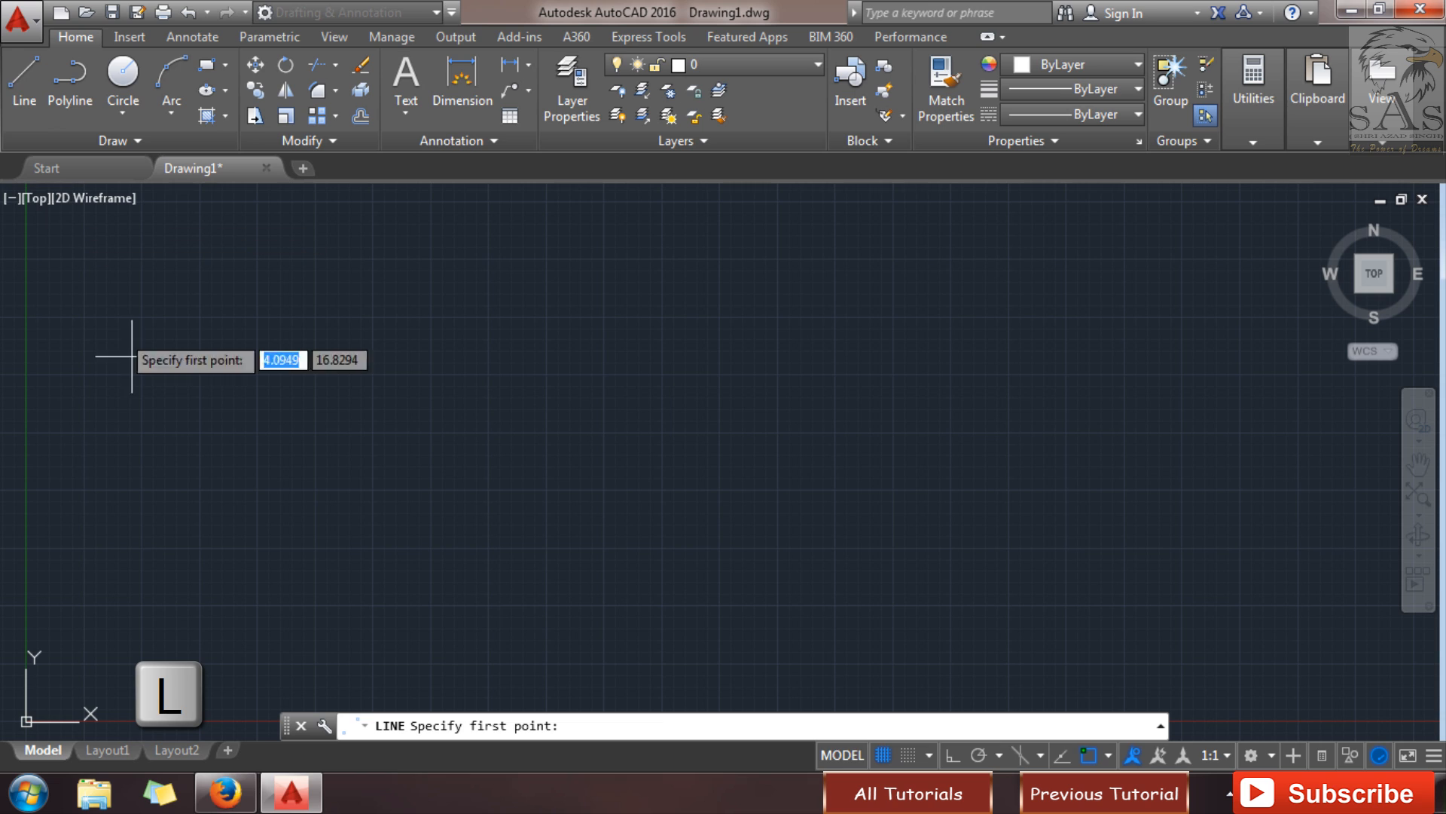
click(260, 393)
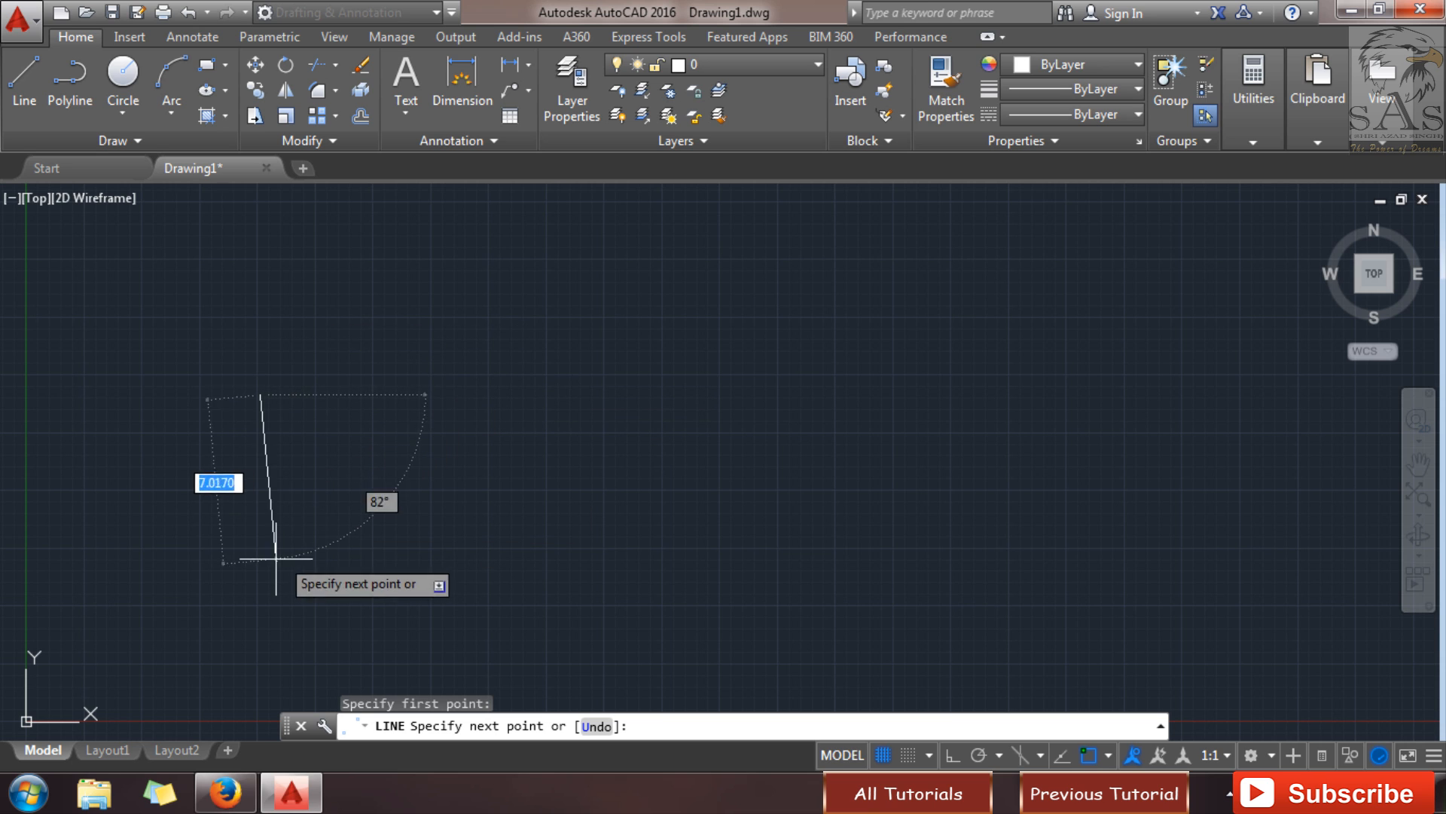
click(136, 598)
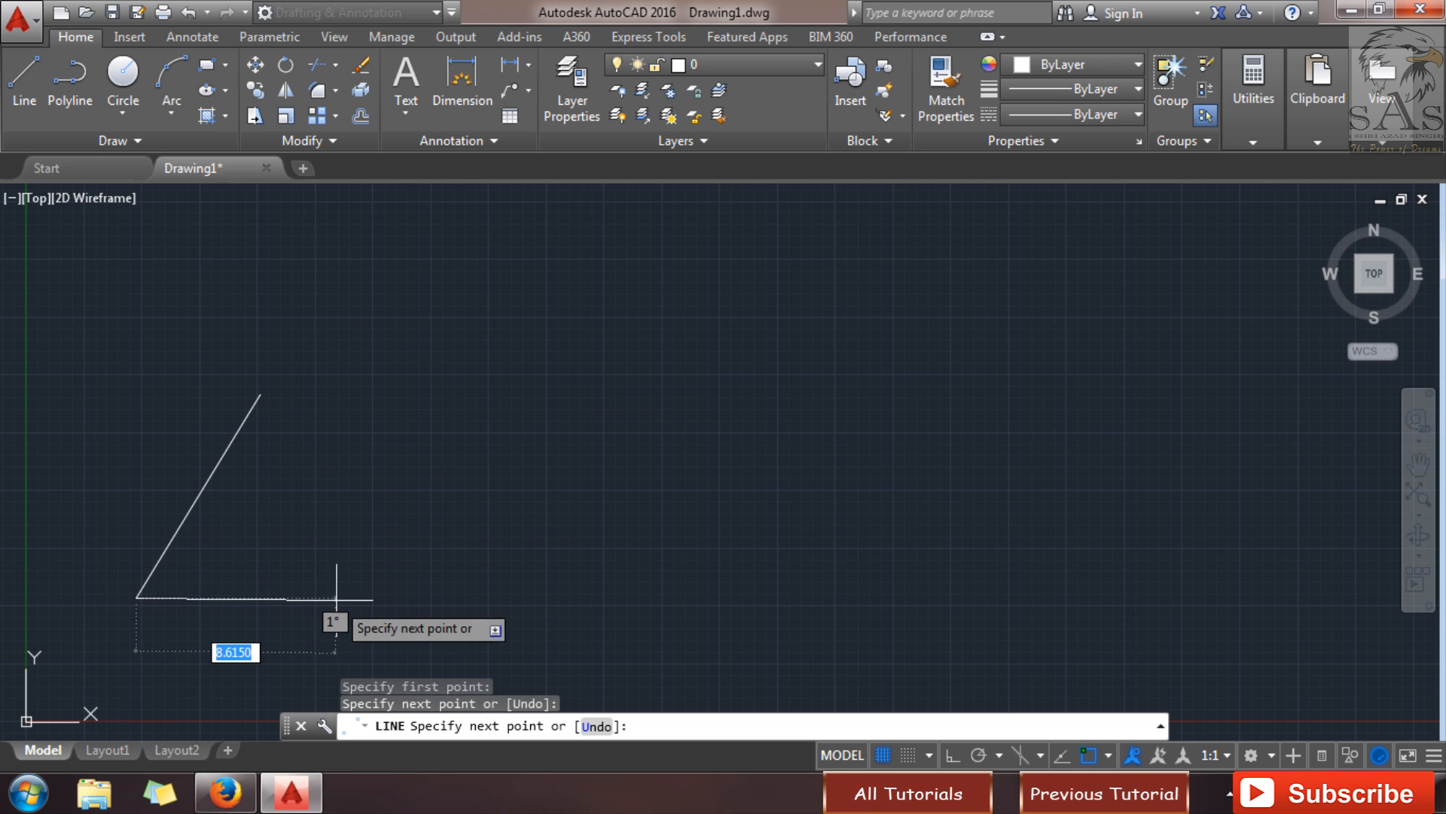
text(10)
key(Return)
click(260, 394)
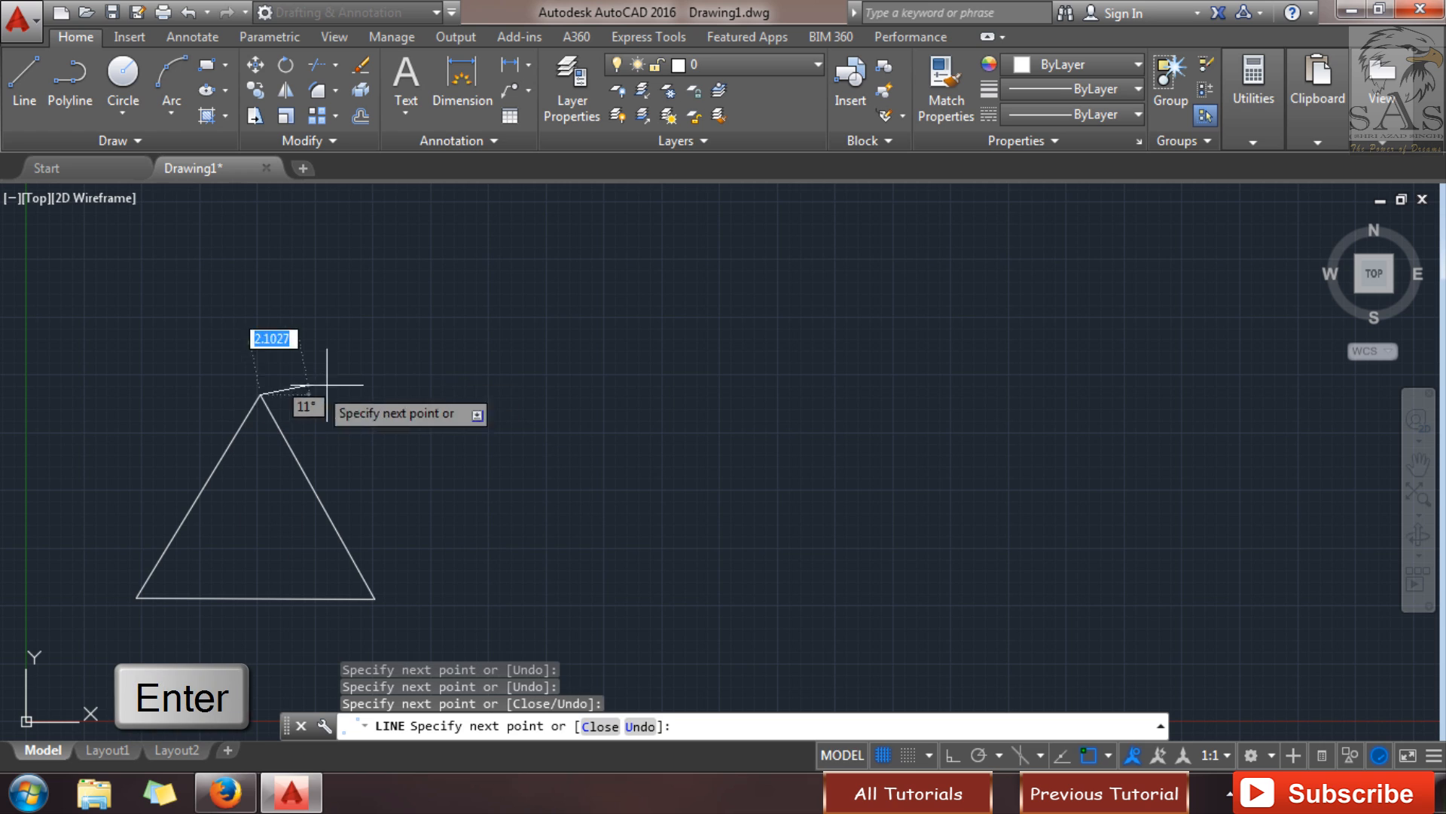
key(Return)
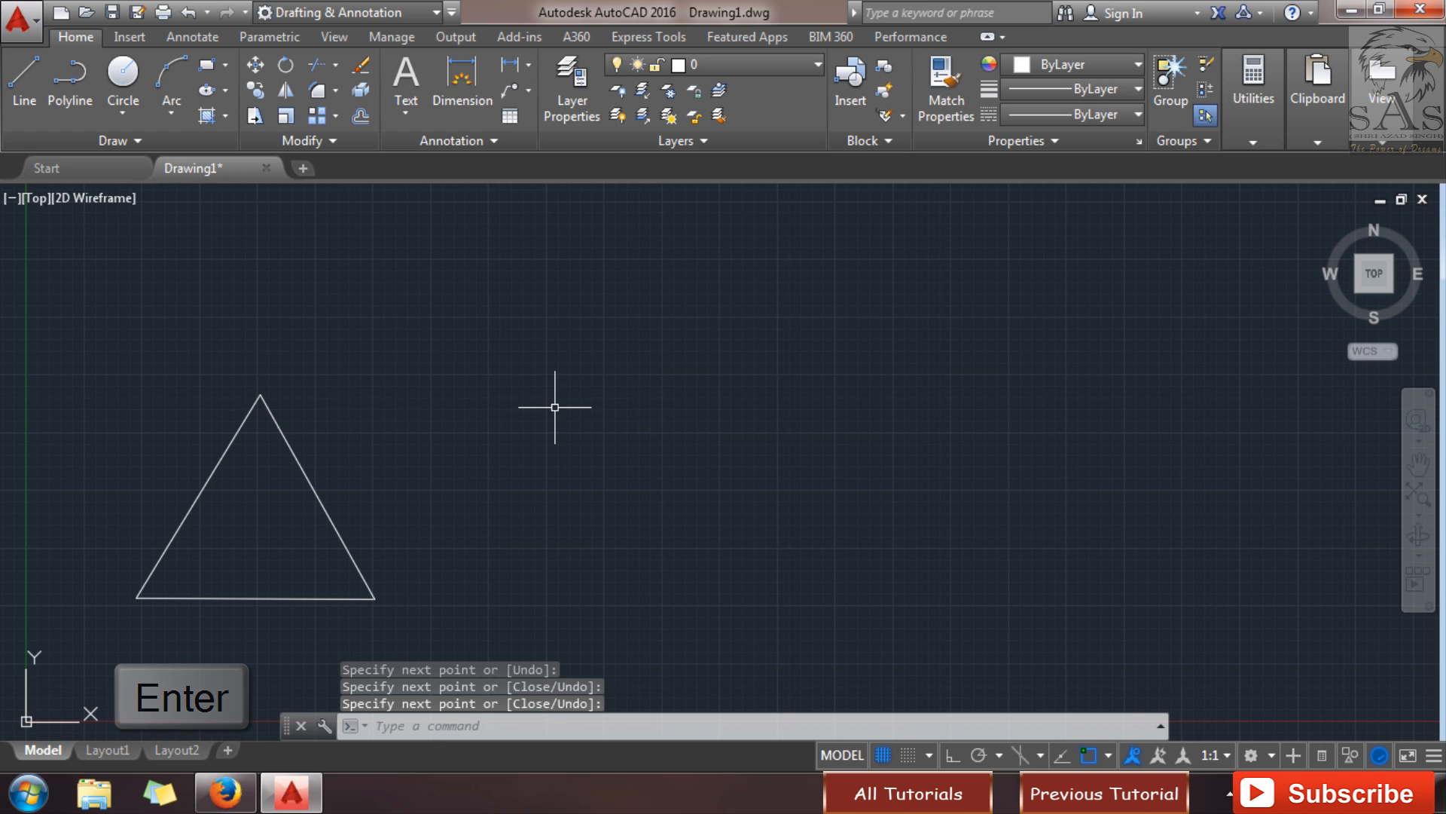
- Draw a second closed triangle as one Polyline to the right of the first, with its left side about 11.7 units long
click(69, 84)
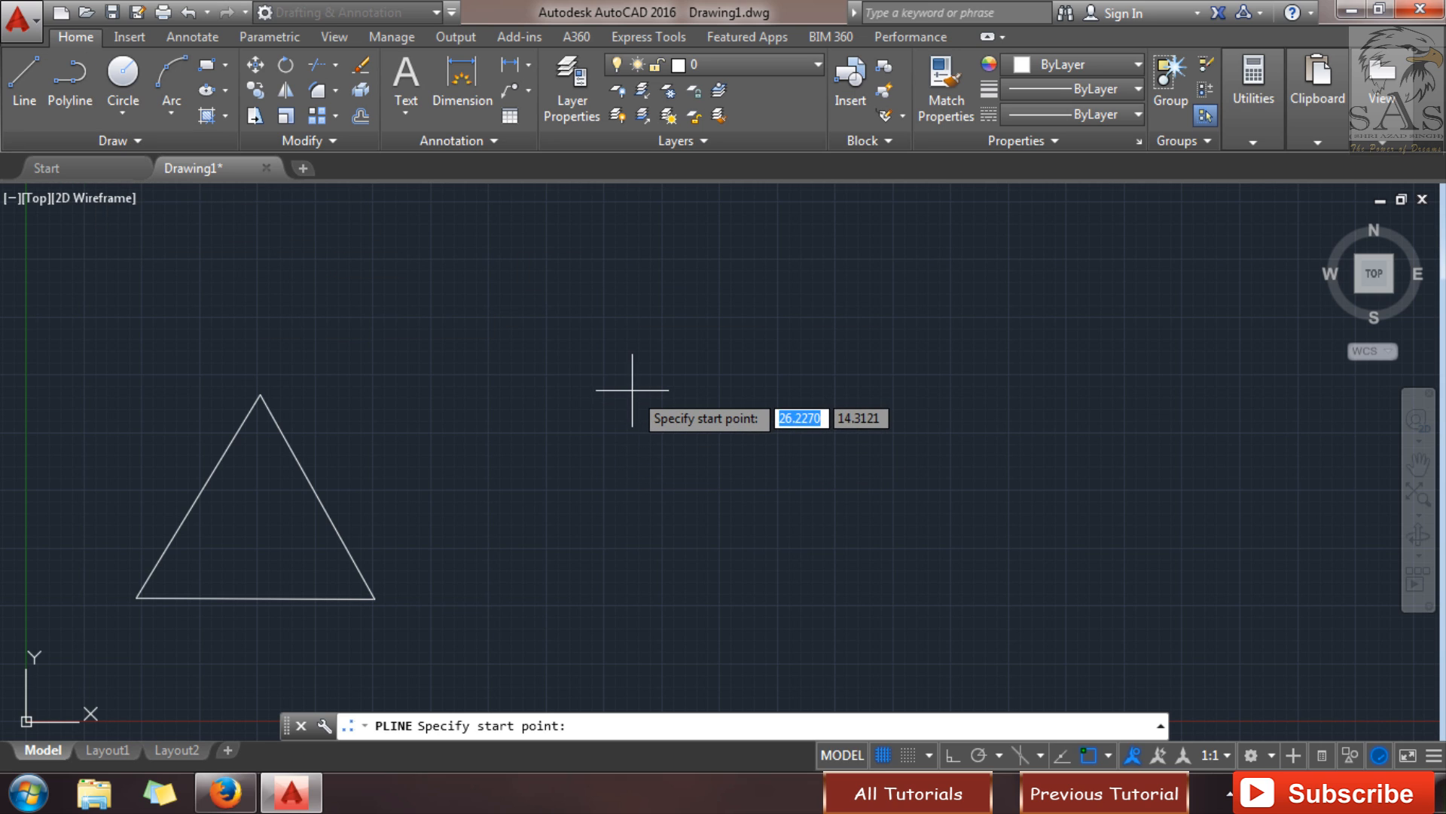
click(521, 595)
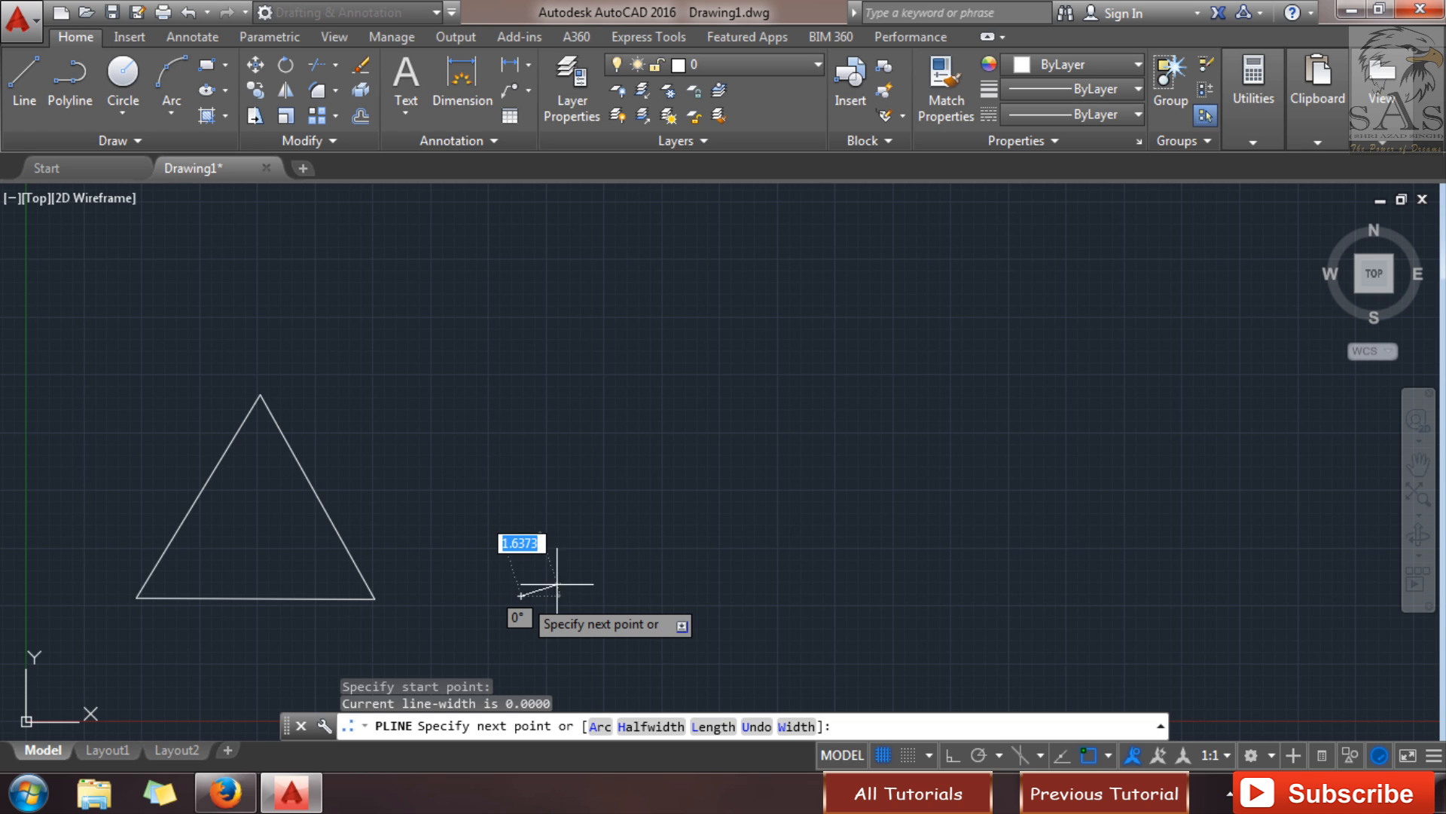
click(781, 595)
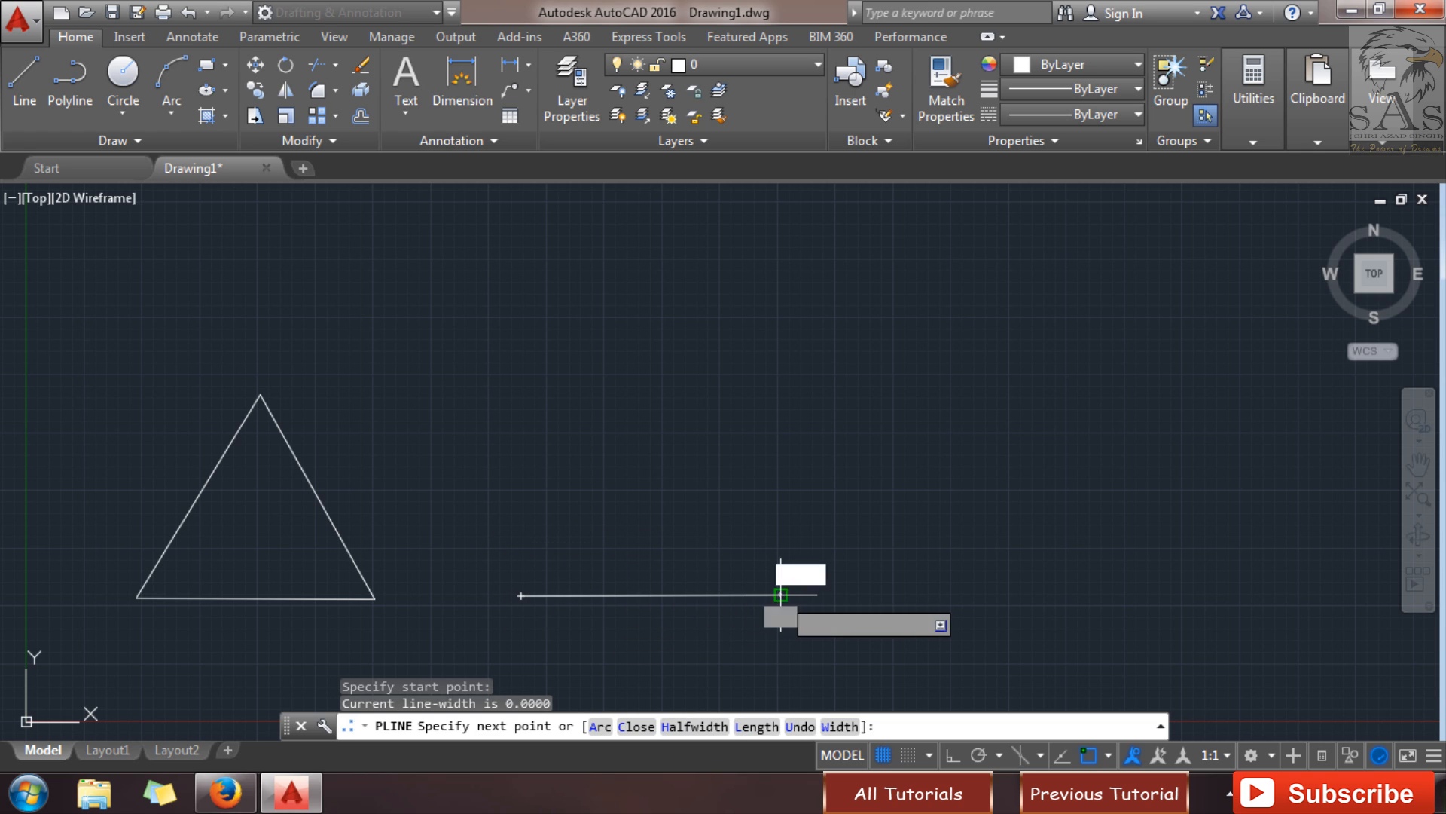
click(637, 352)
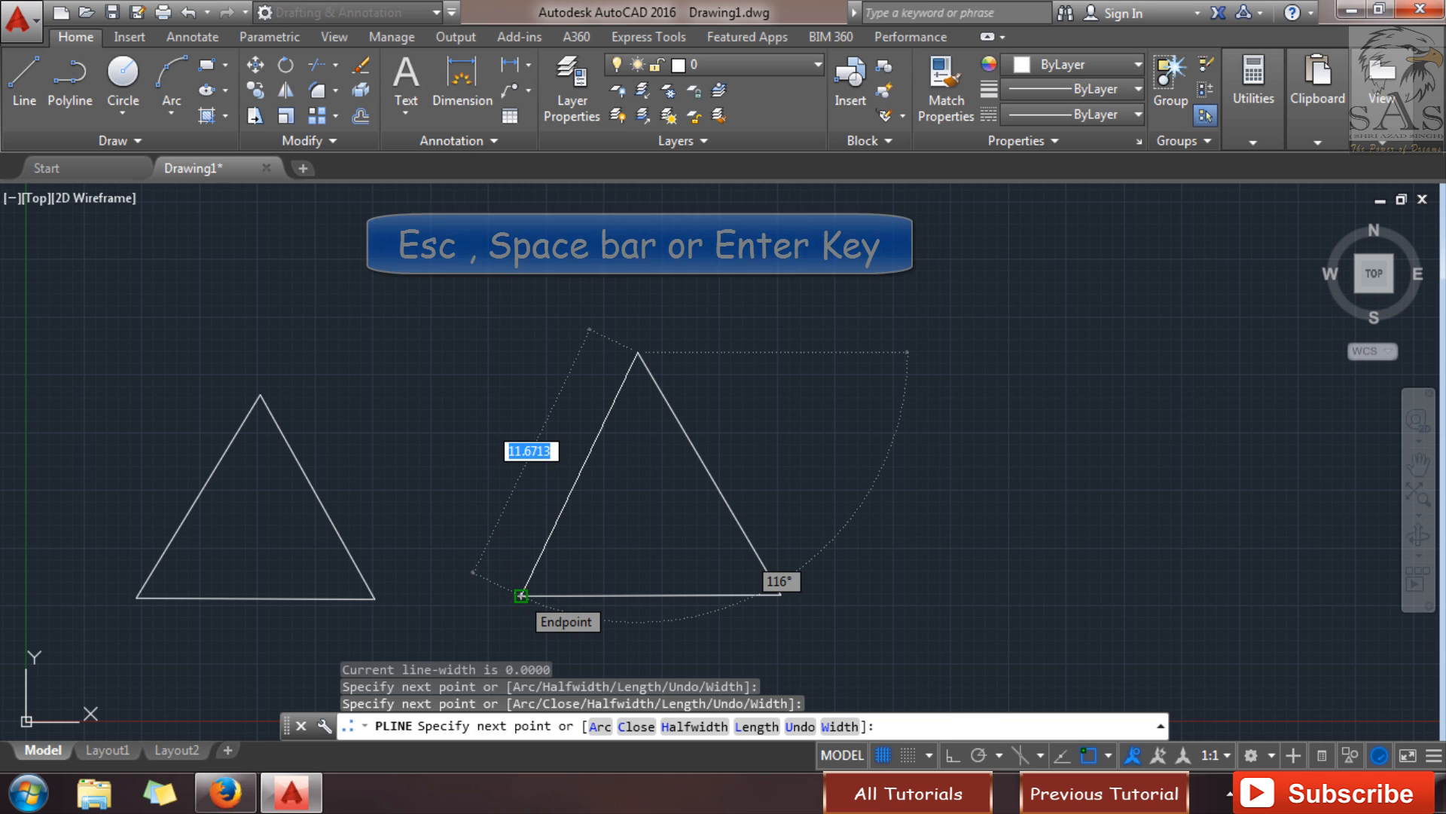
click(520, 596)
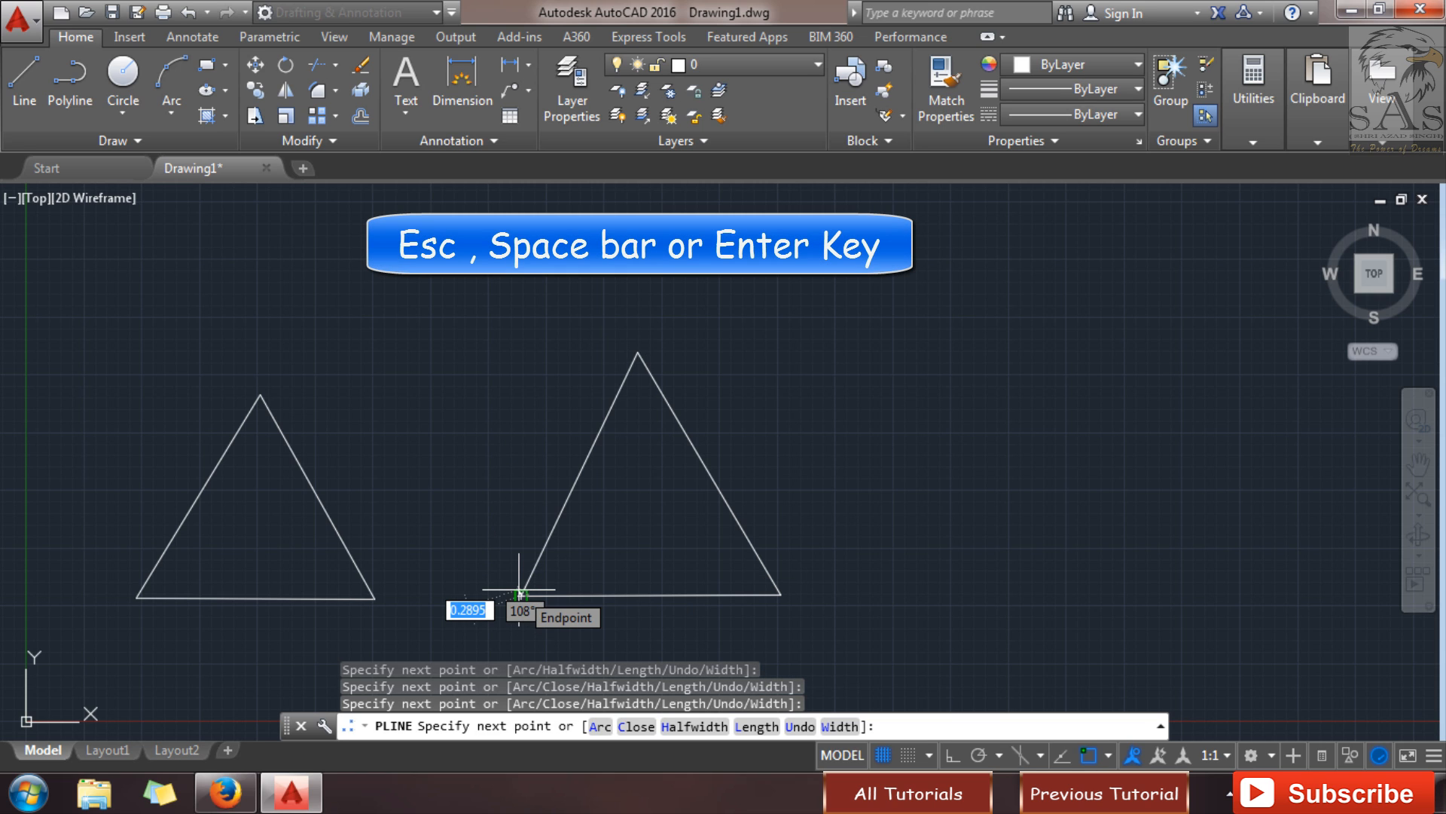
key(Escape)
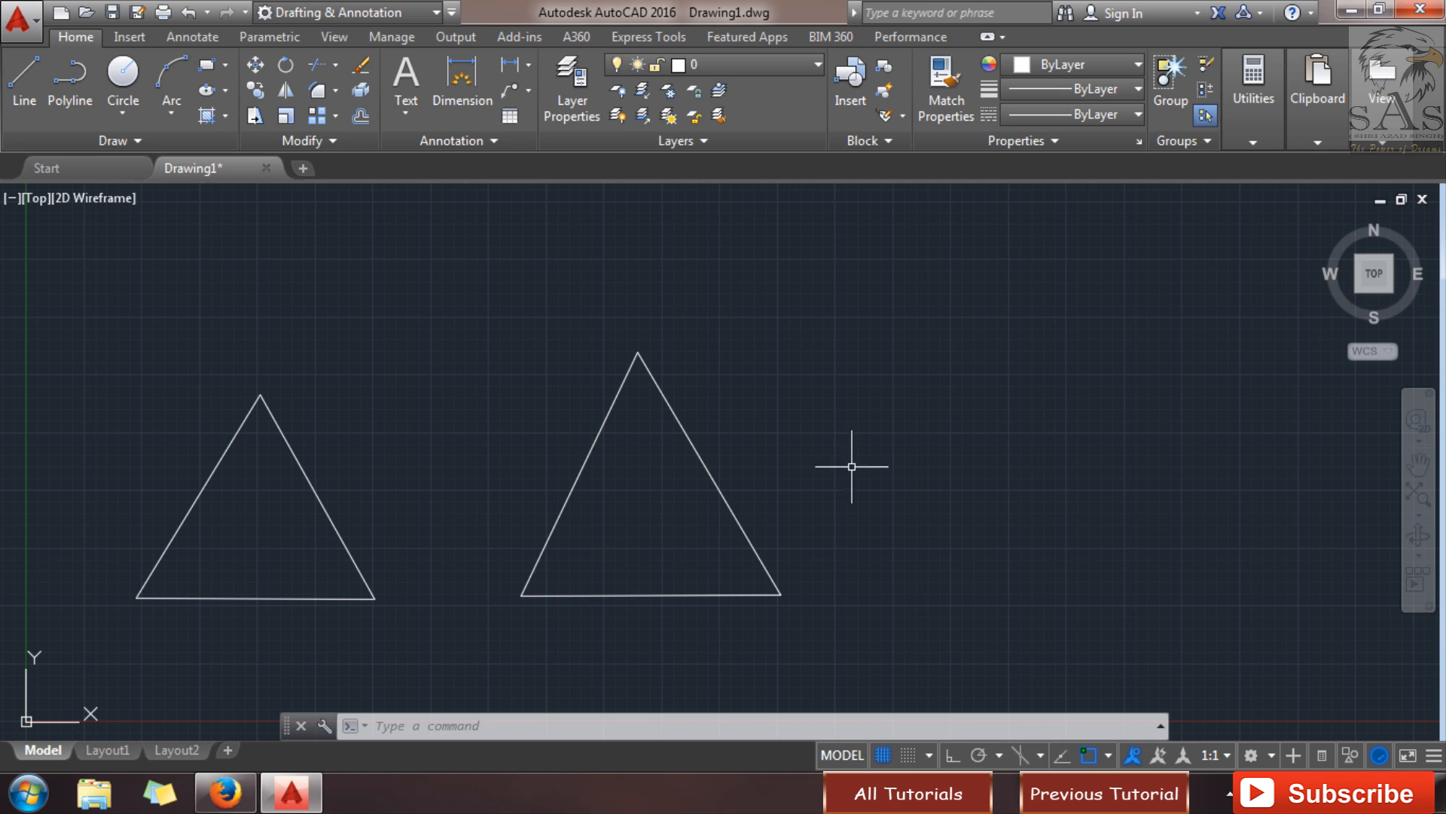
- Select the first triangle's right side and the polyline triangle to compare how each selects, and clear the selection
click(388, 473)
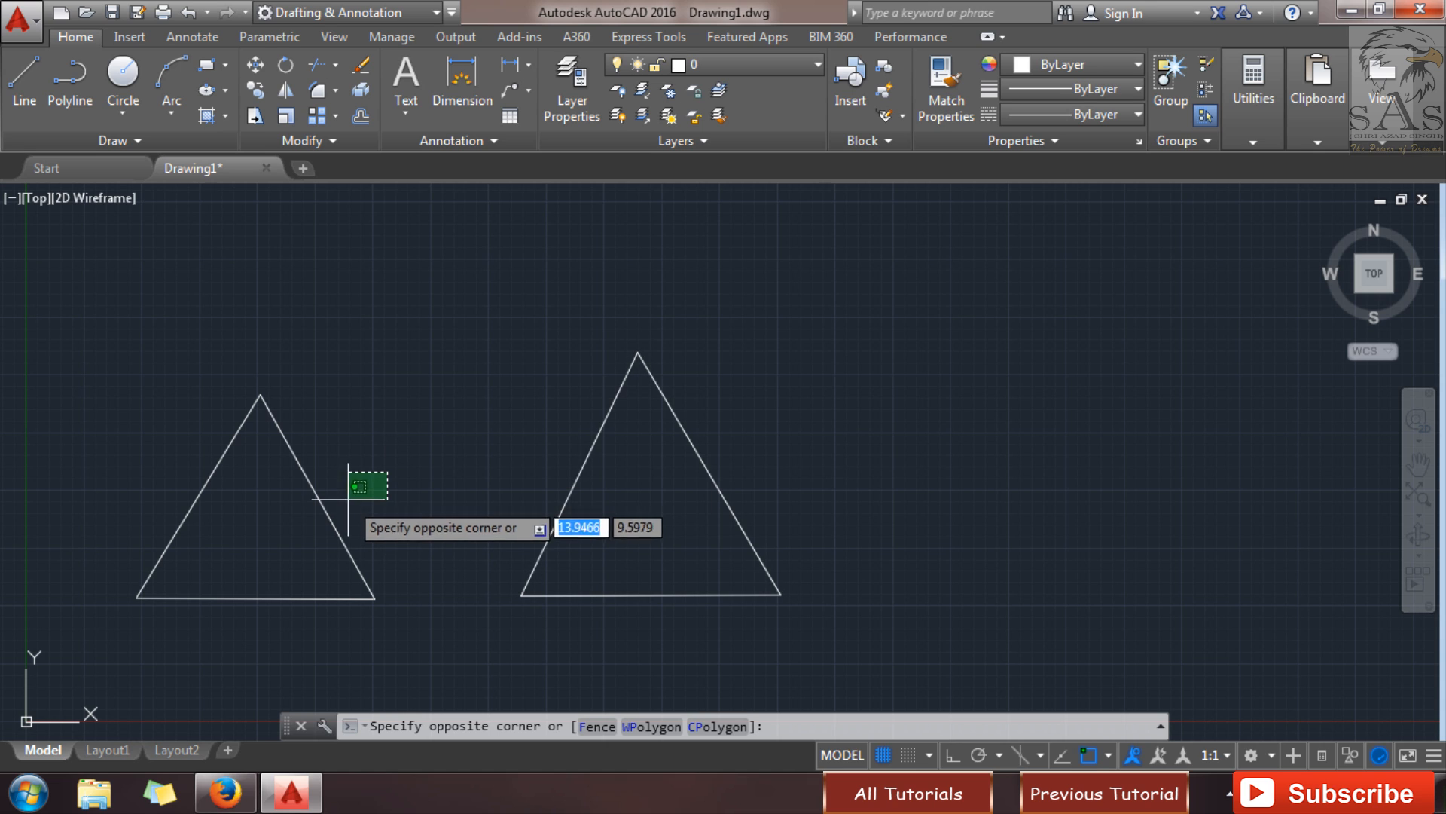
click(306, 518)
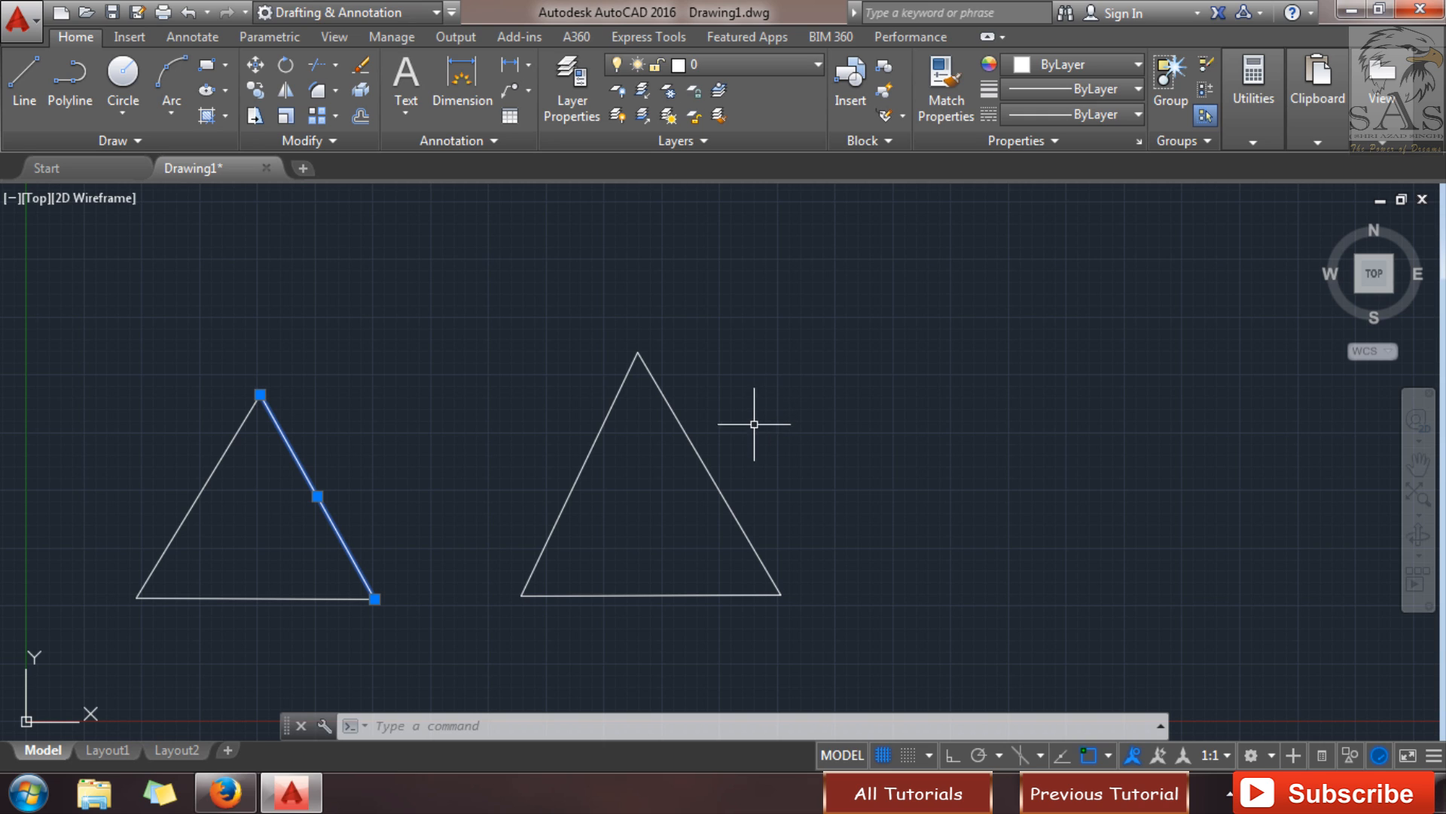
click(746, 480)
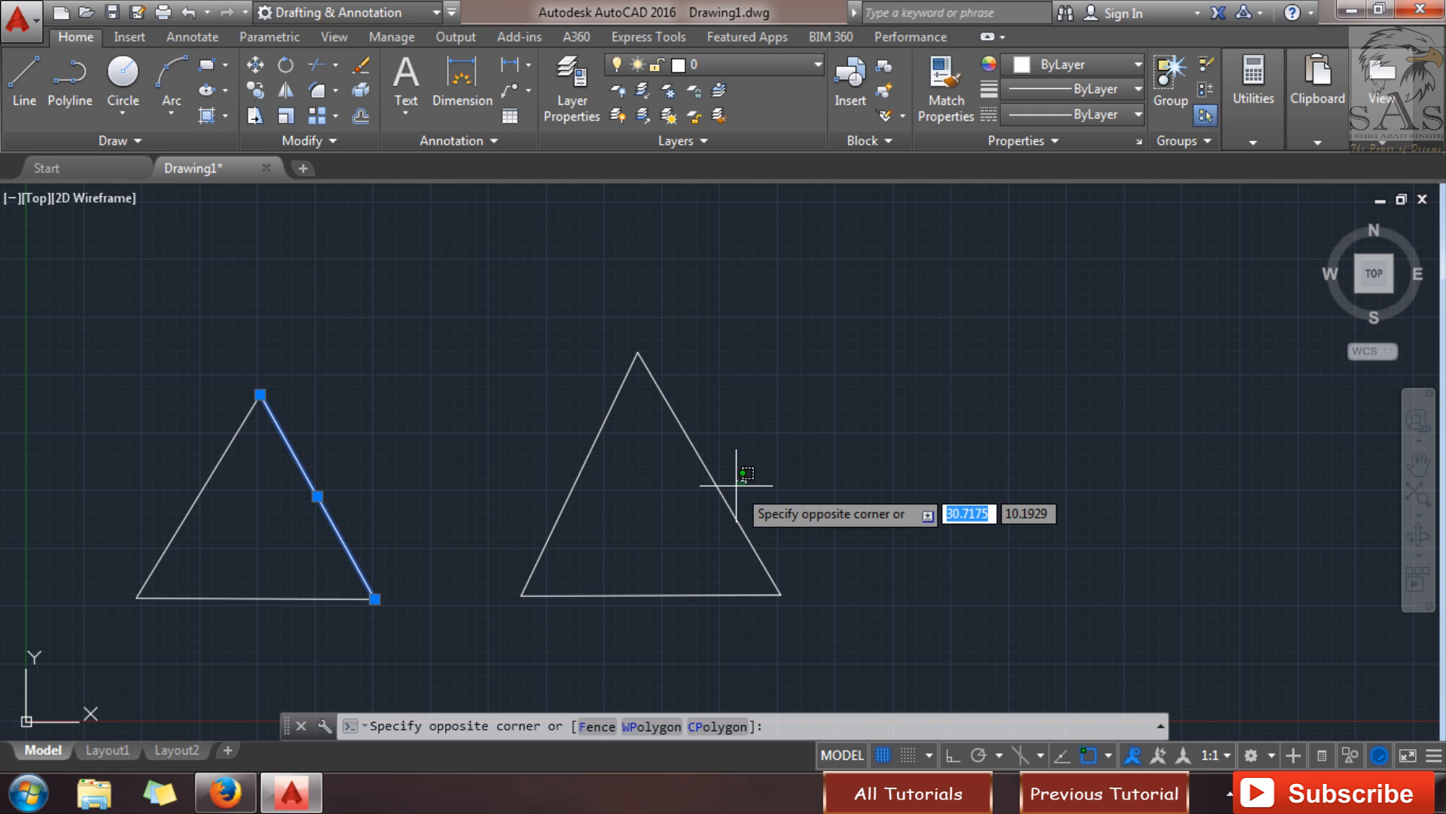
click(694, 511)
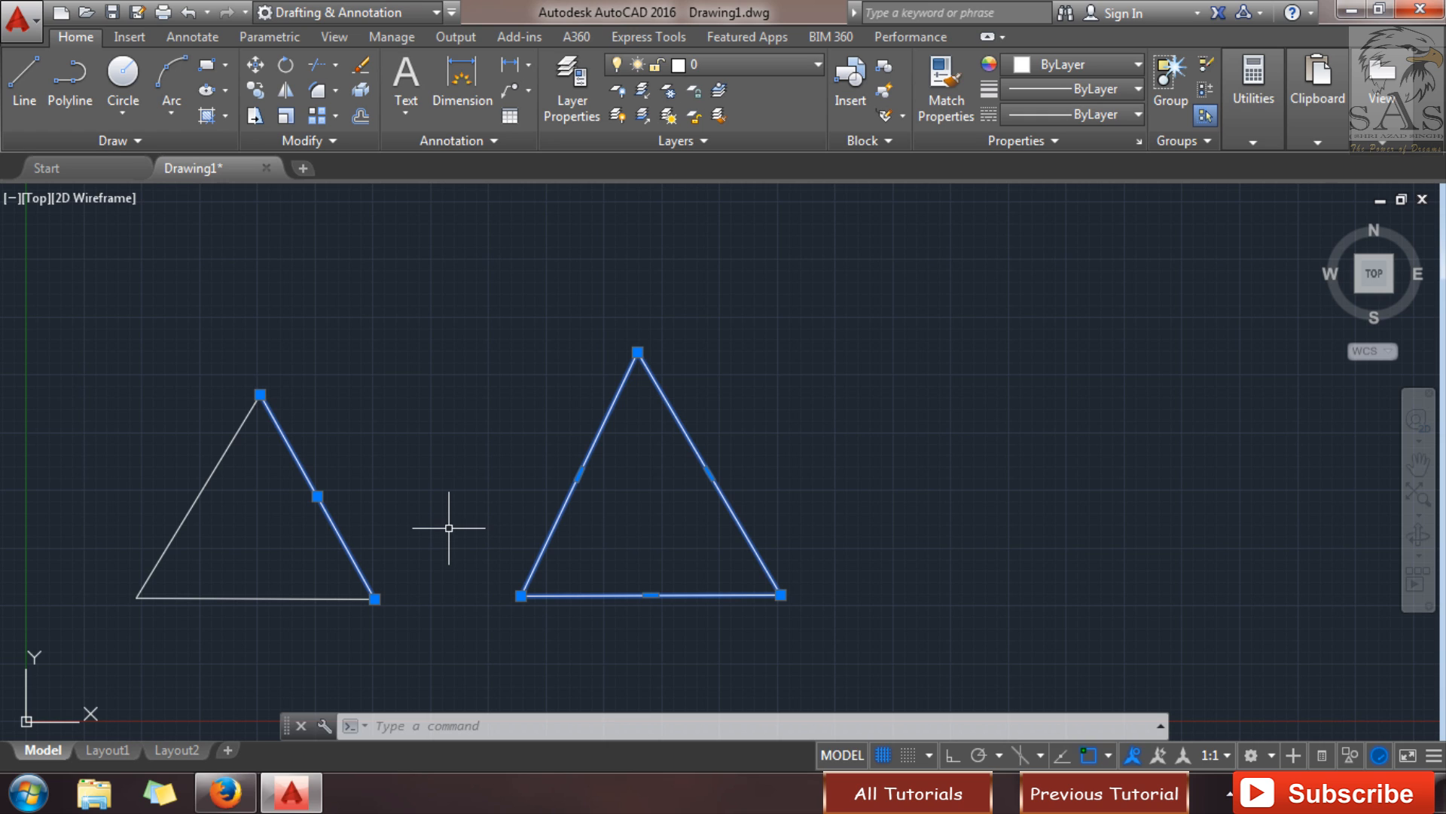
click(486, 488)
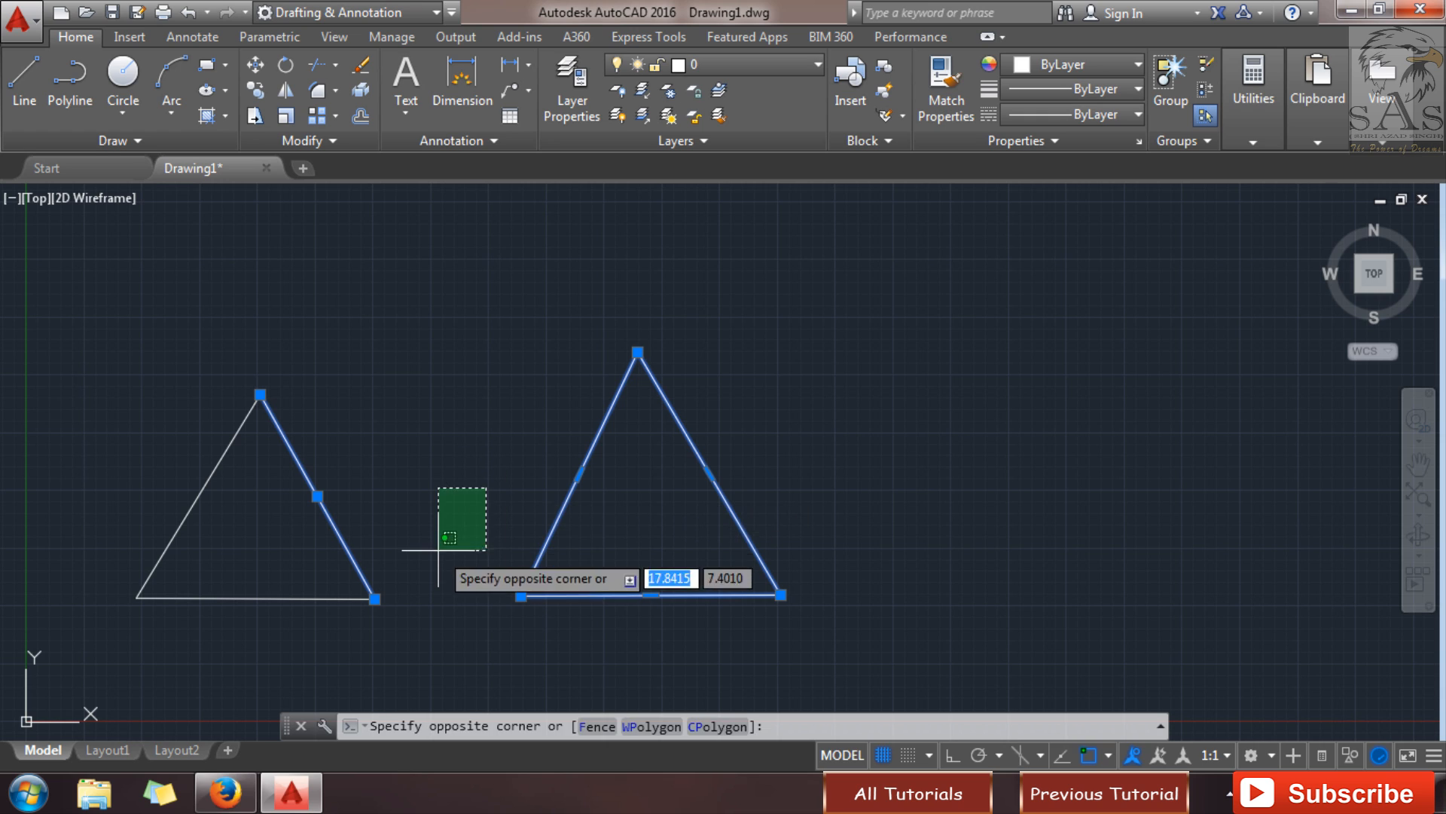
key(Escape)
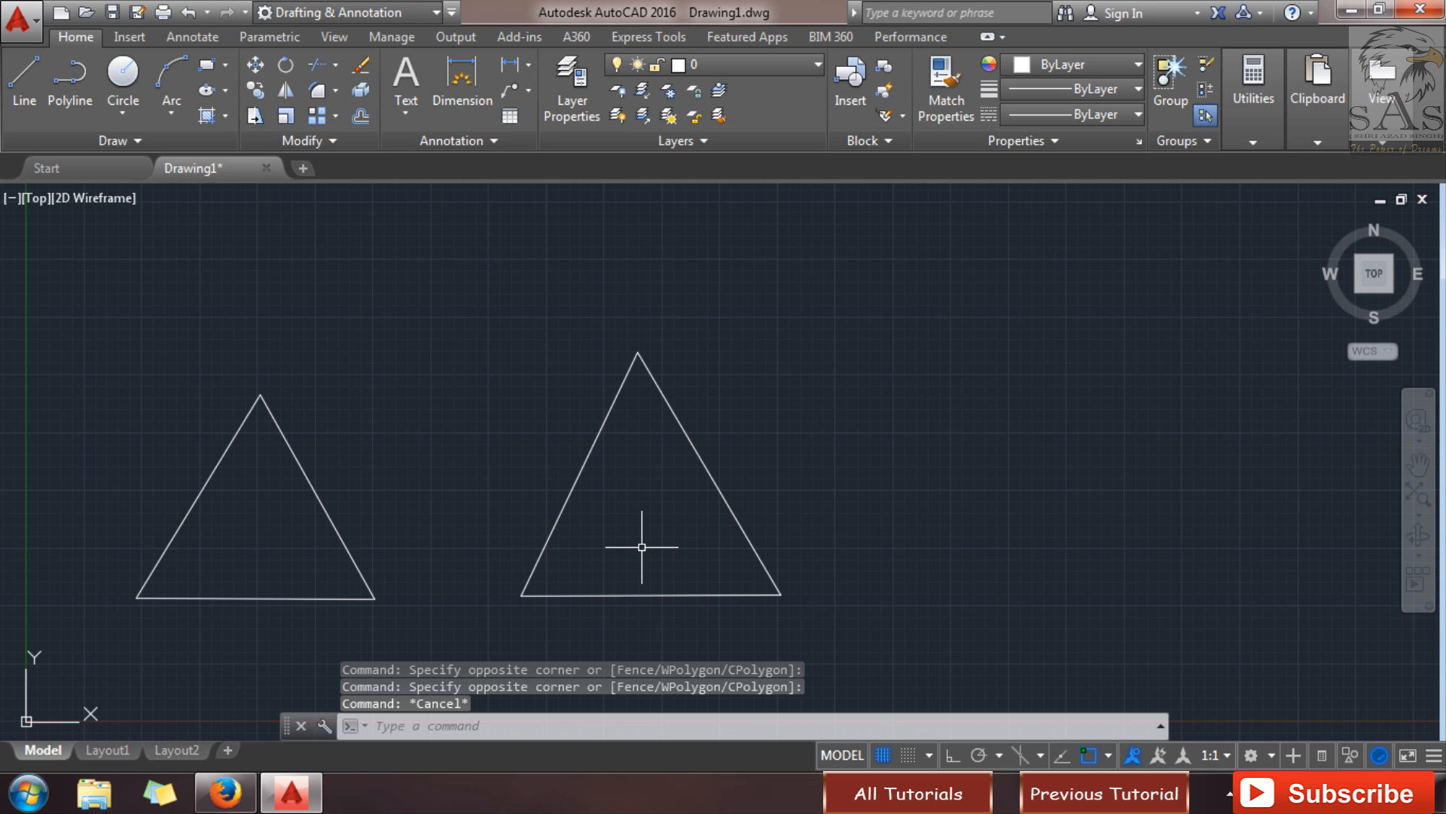
- Move the polyline triangle from its base midpoint about 13.25 units up and to the right at about 15°
key(m)
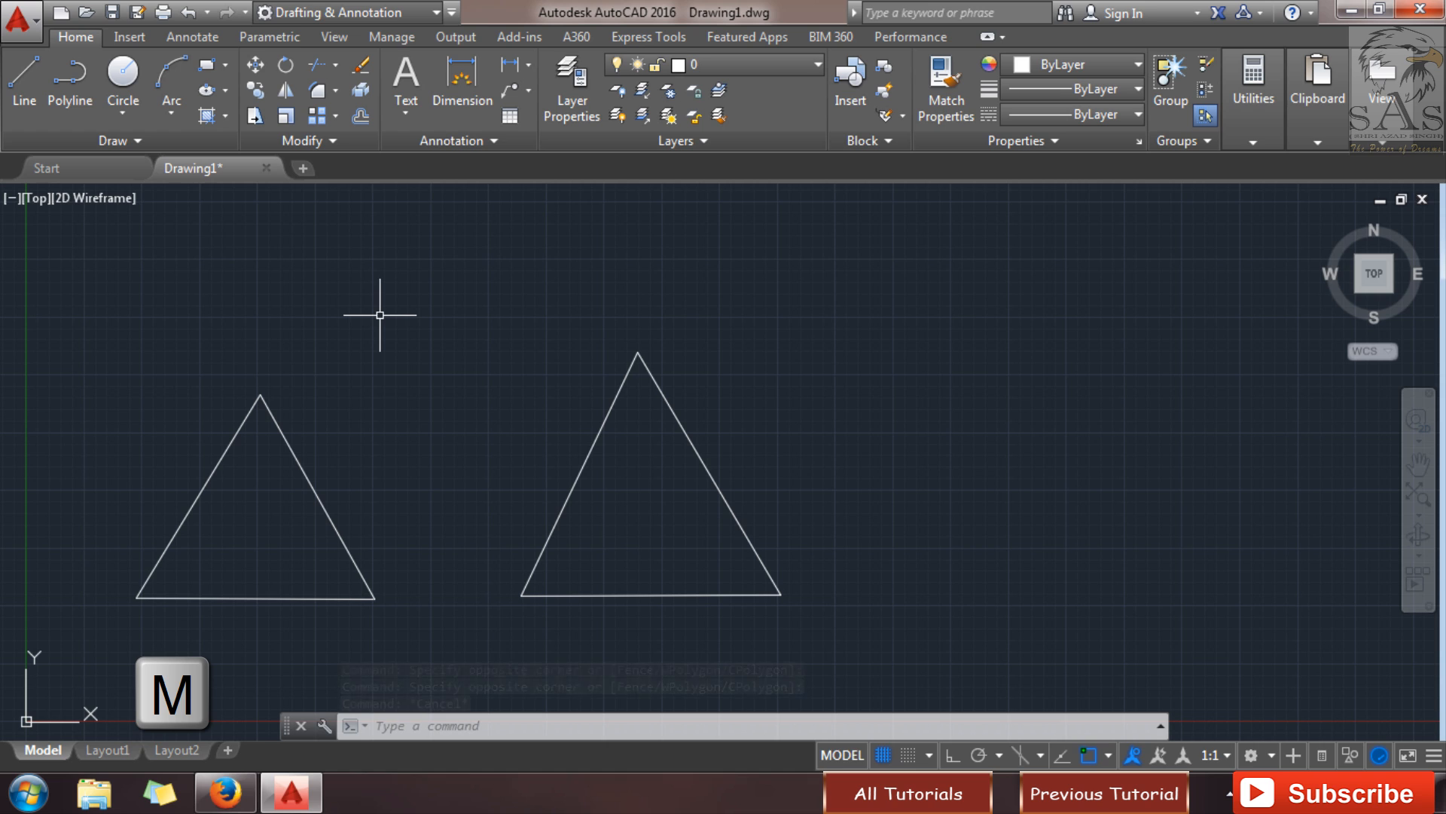
click(258, 66)
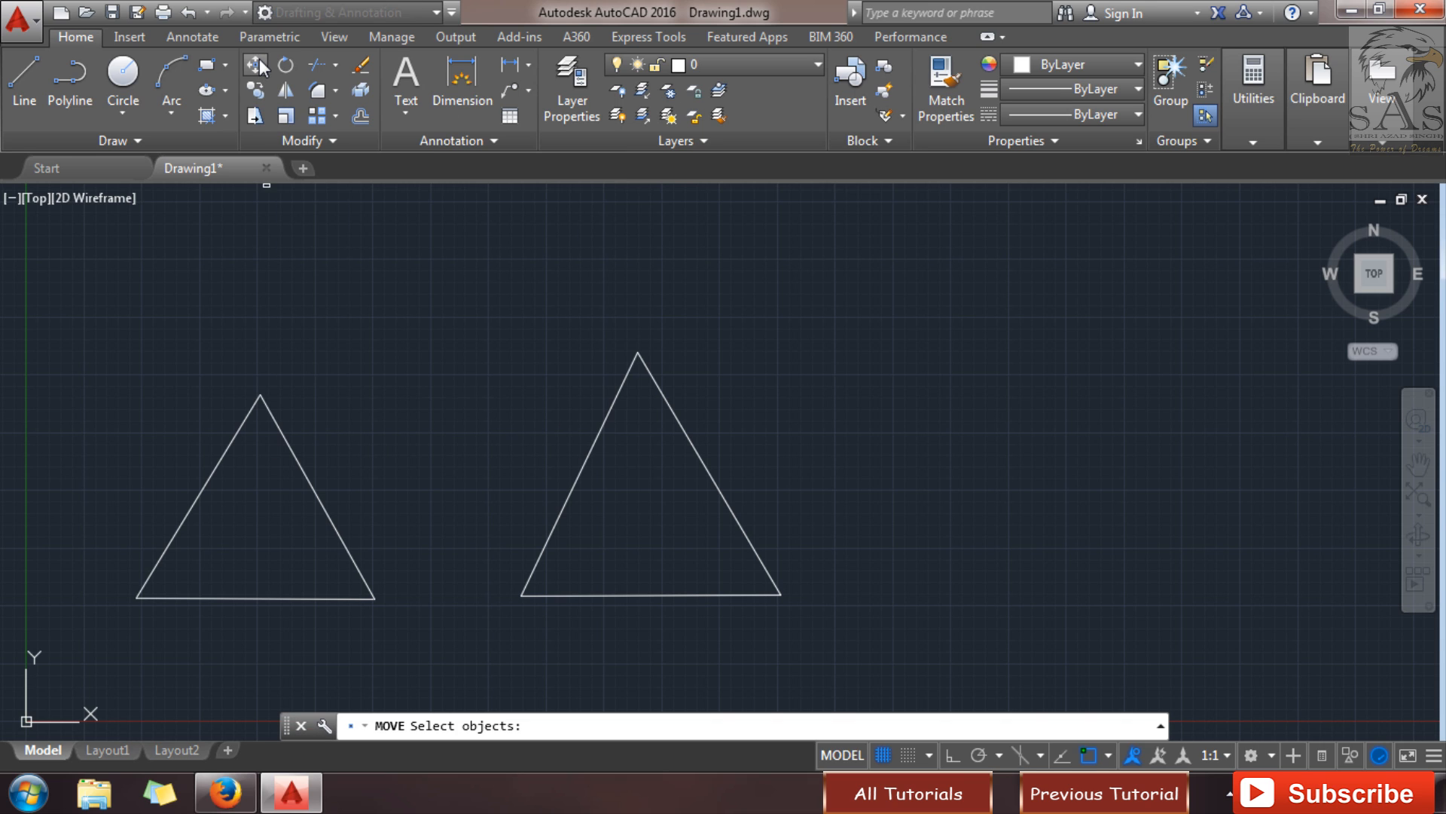
click(754, 551)
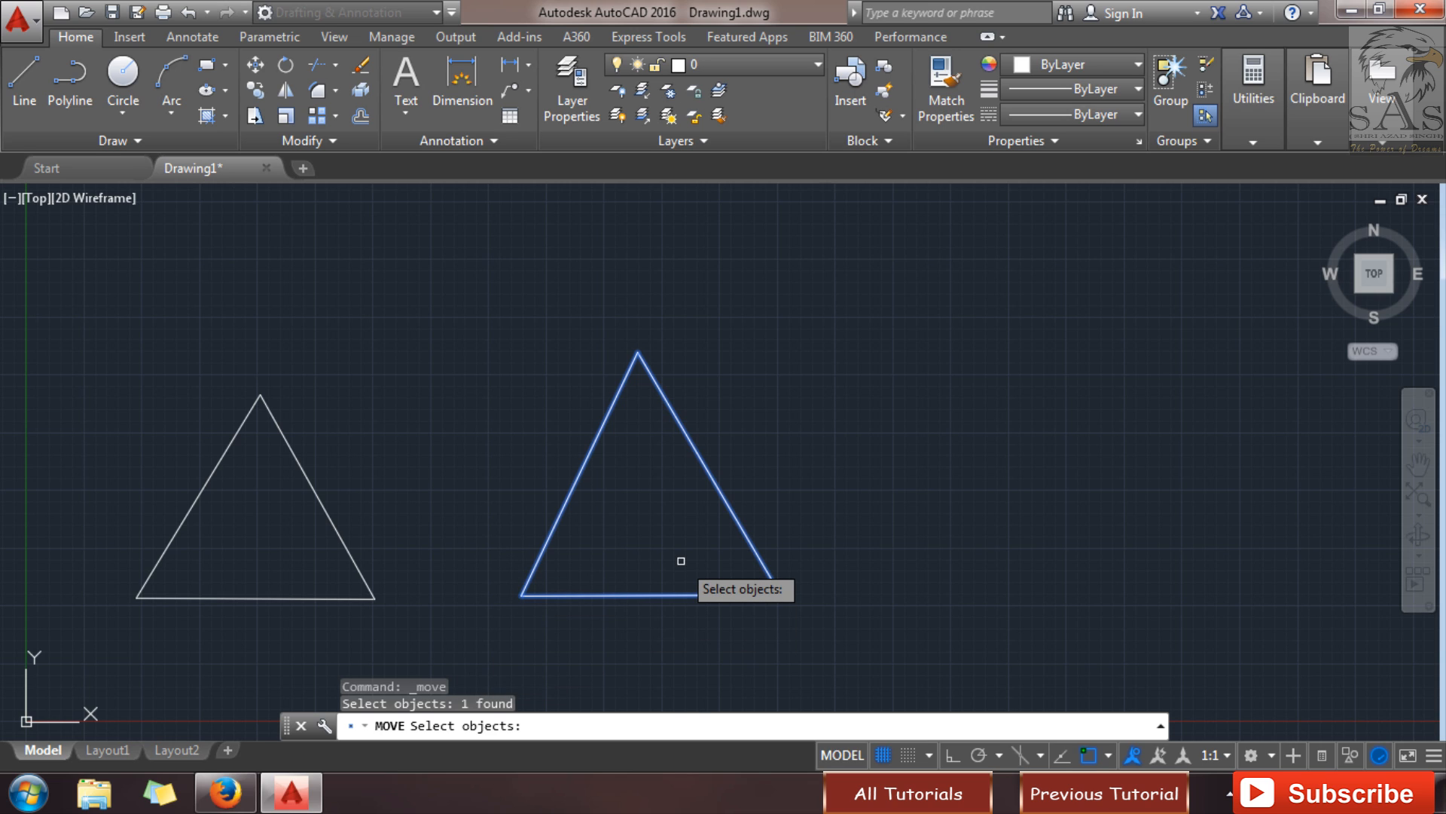
key(Return)
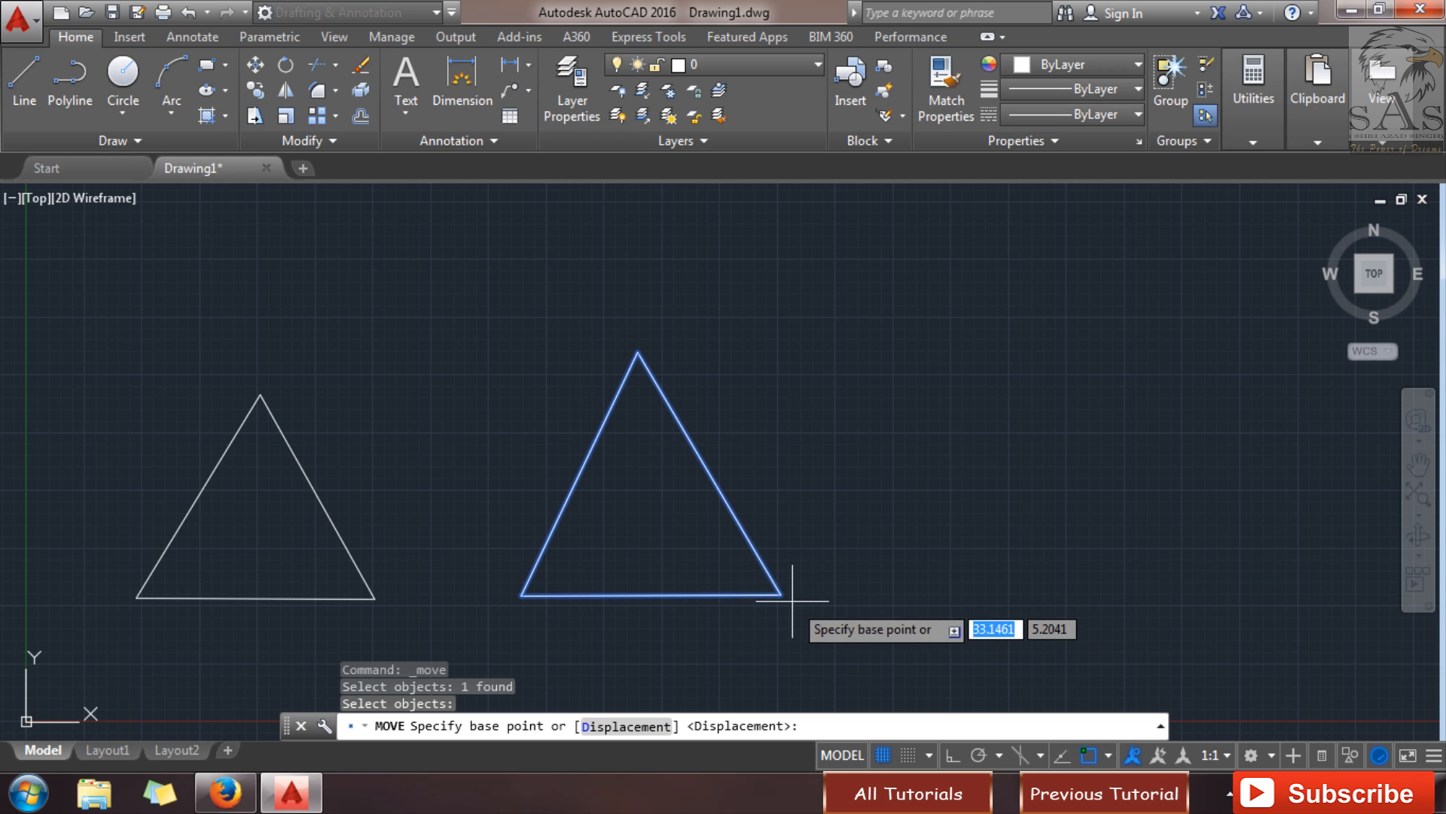
click(651, 603)
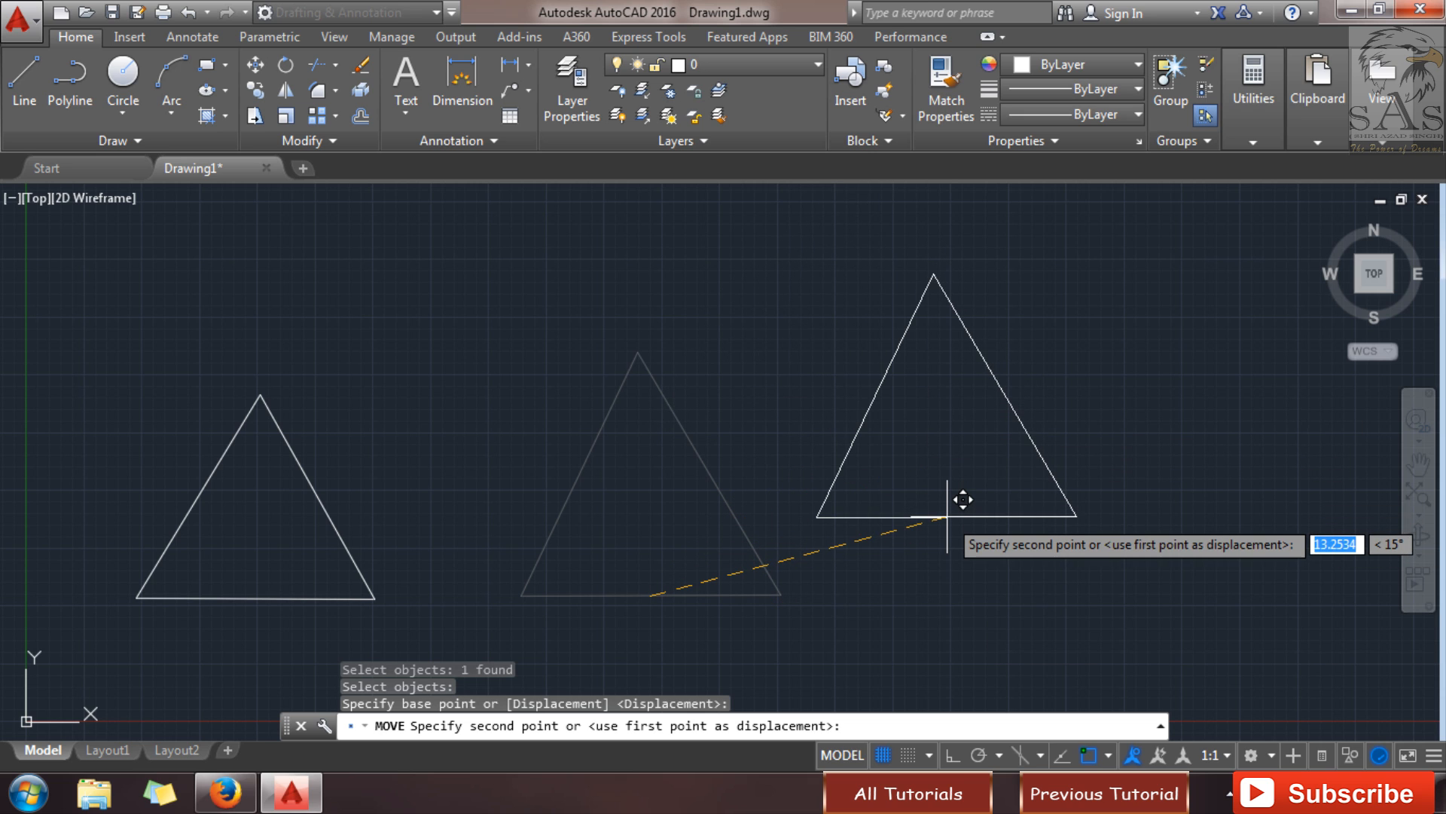
click(947, 517)
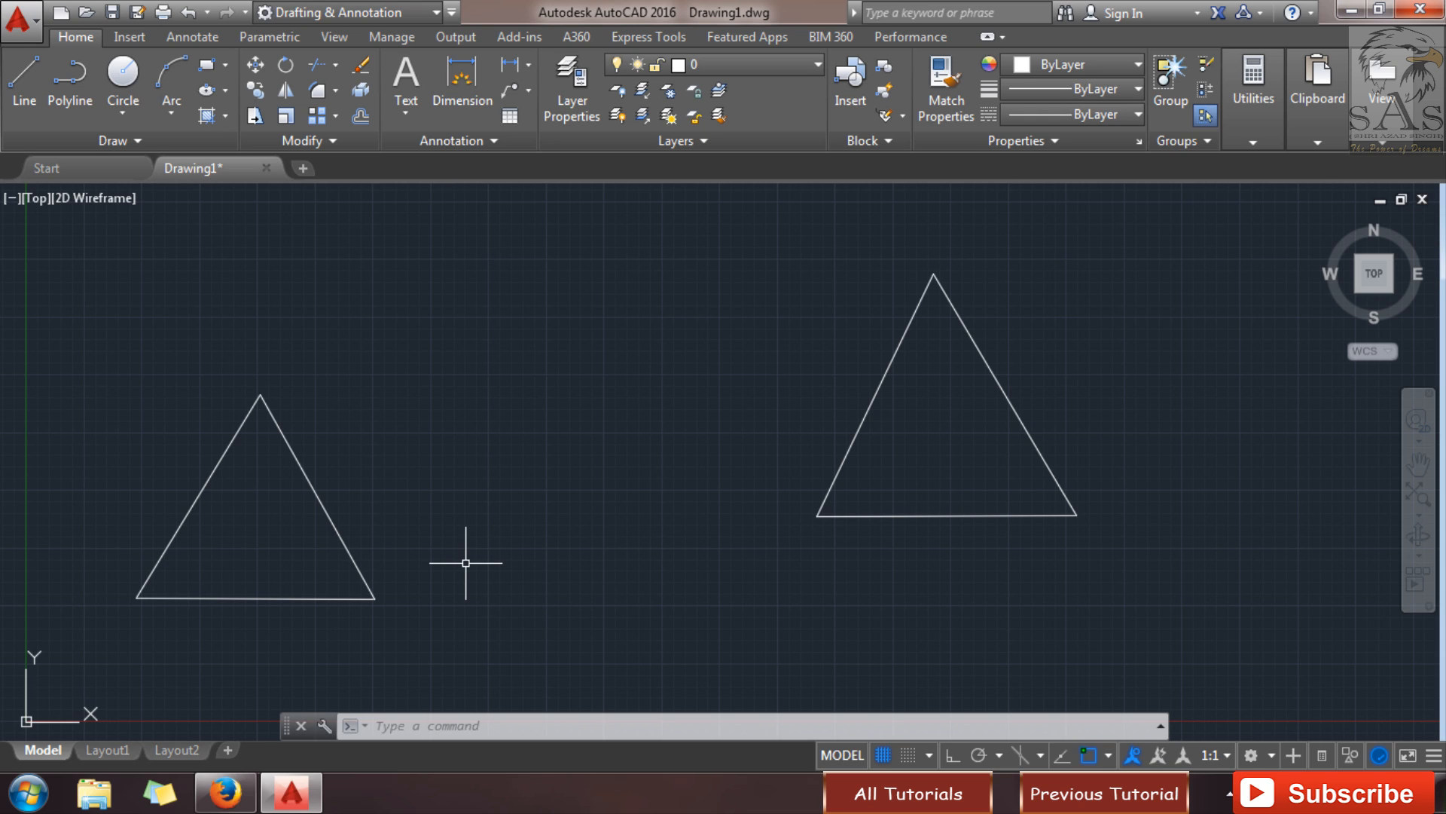
- Try to move only the right side of the line-drawn triangle toward the open space between the triangles, from its lower endpoint
key(space)
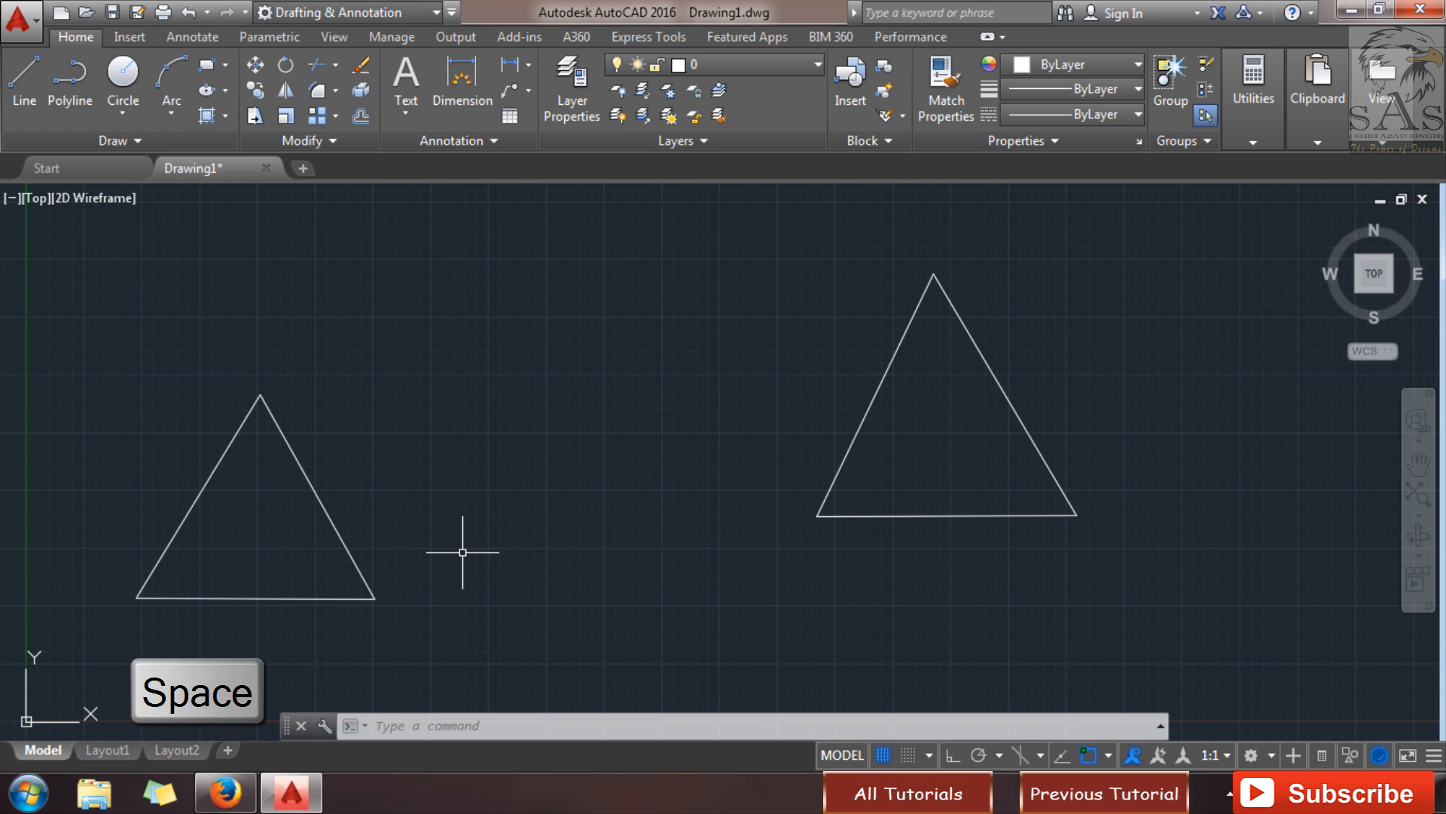
text(M)
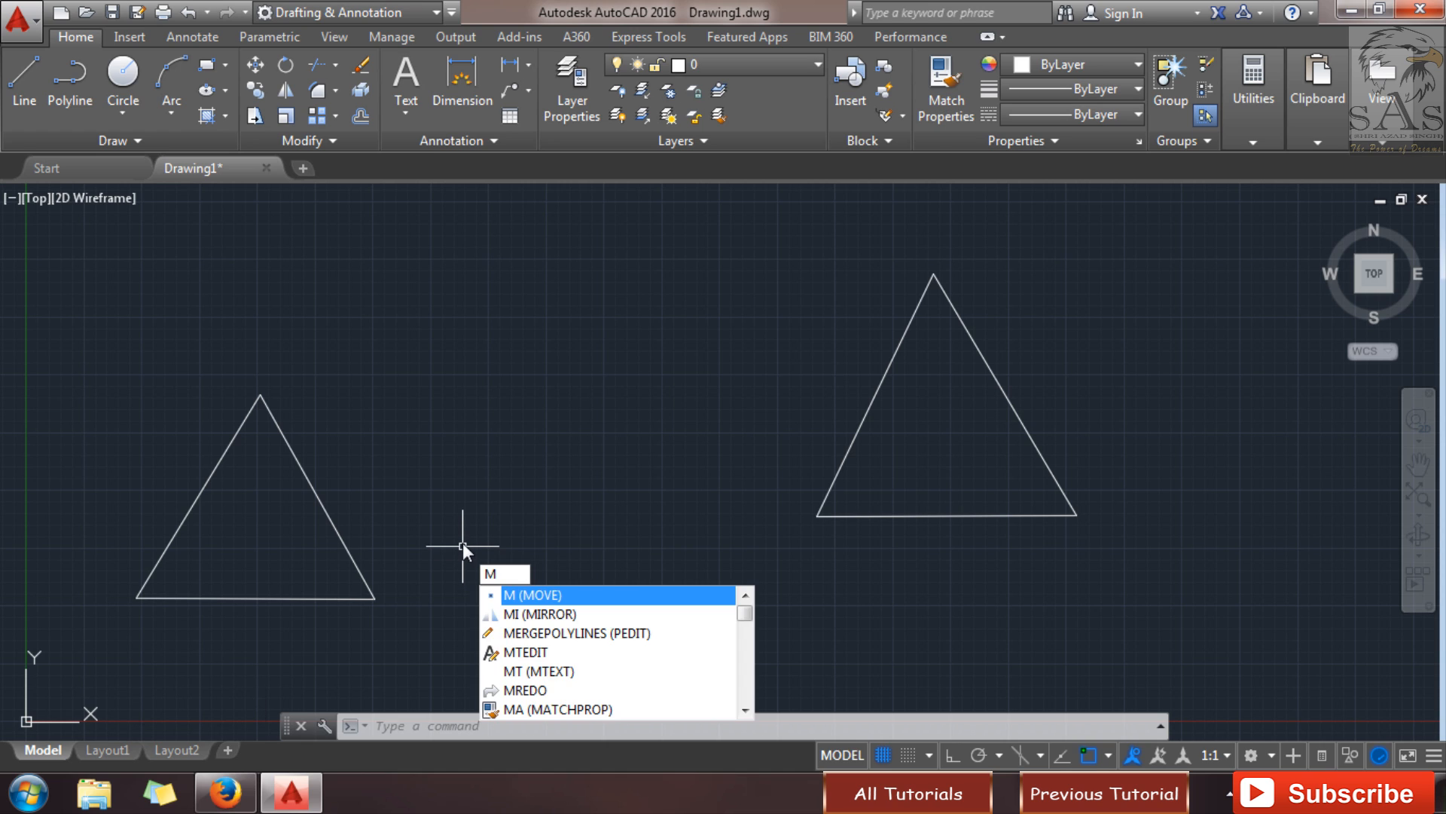
key(Return)
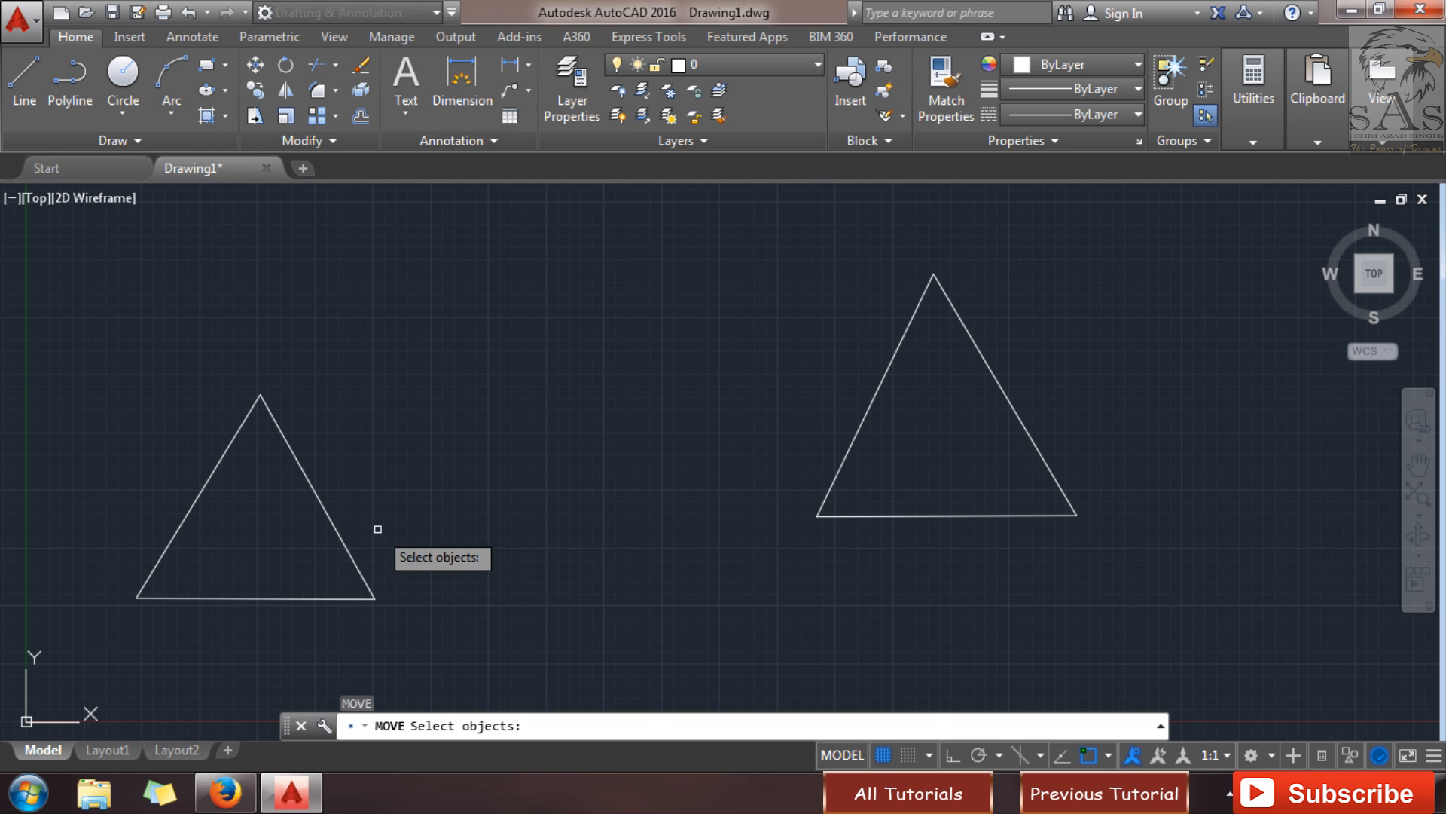
click(338, 534)
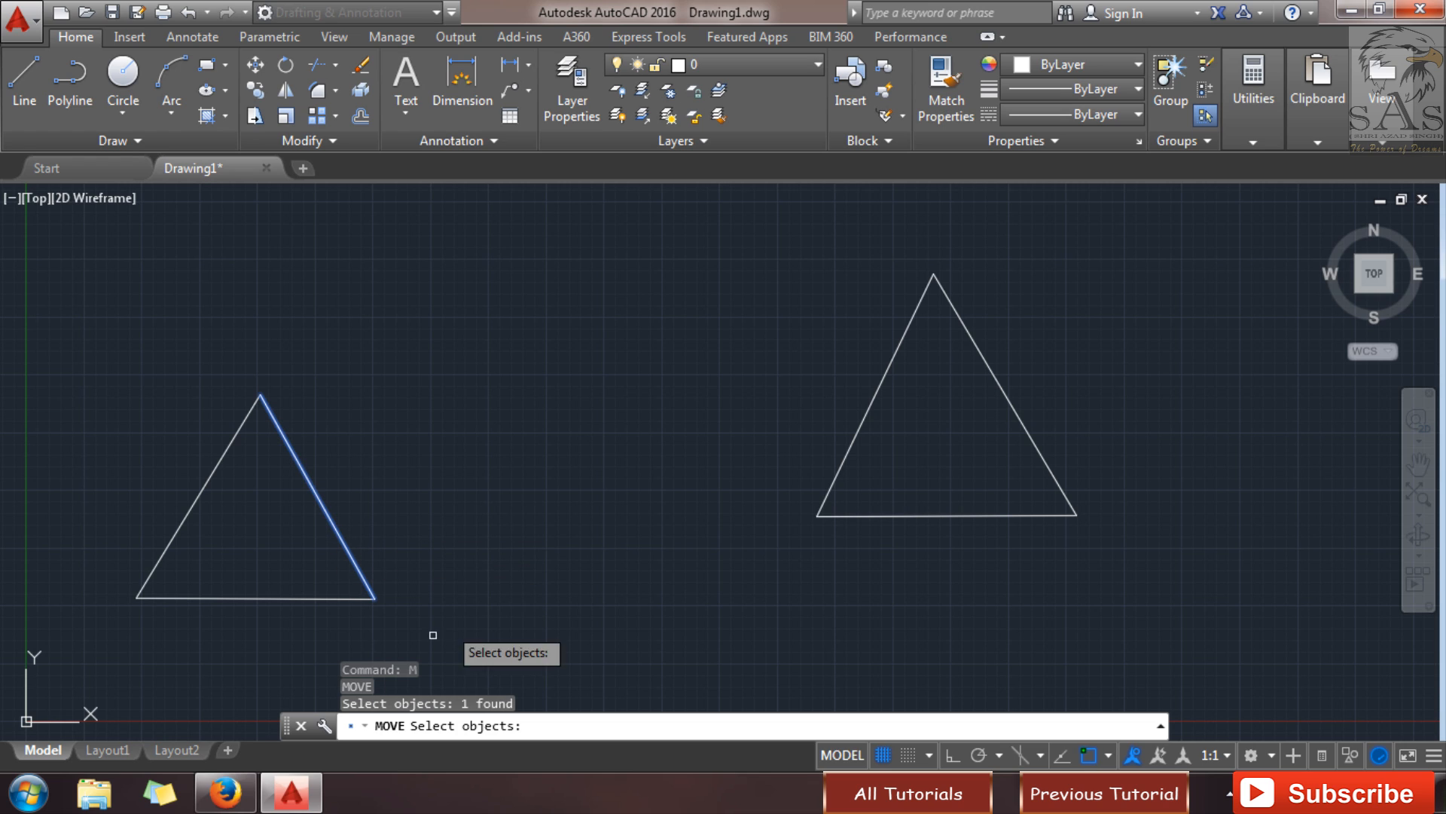
key(Return)
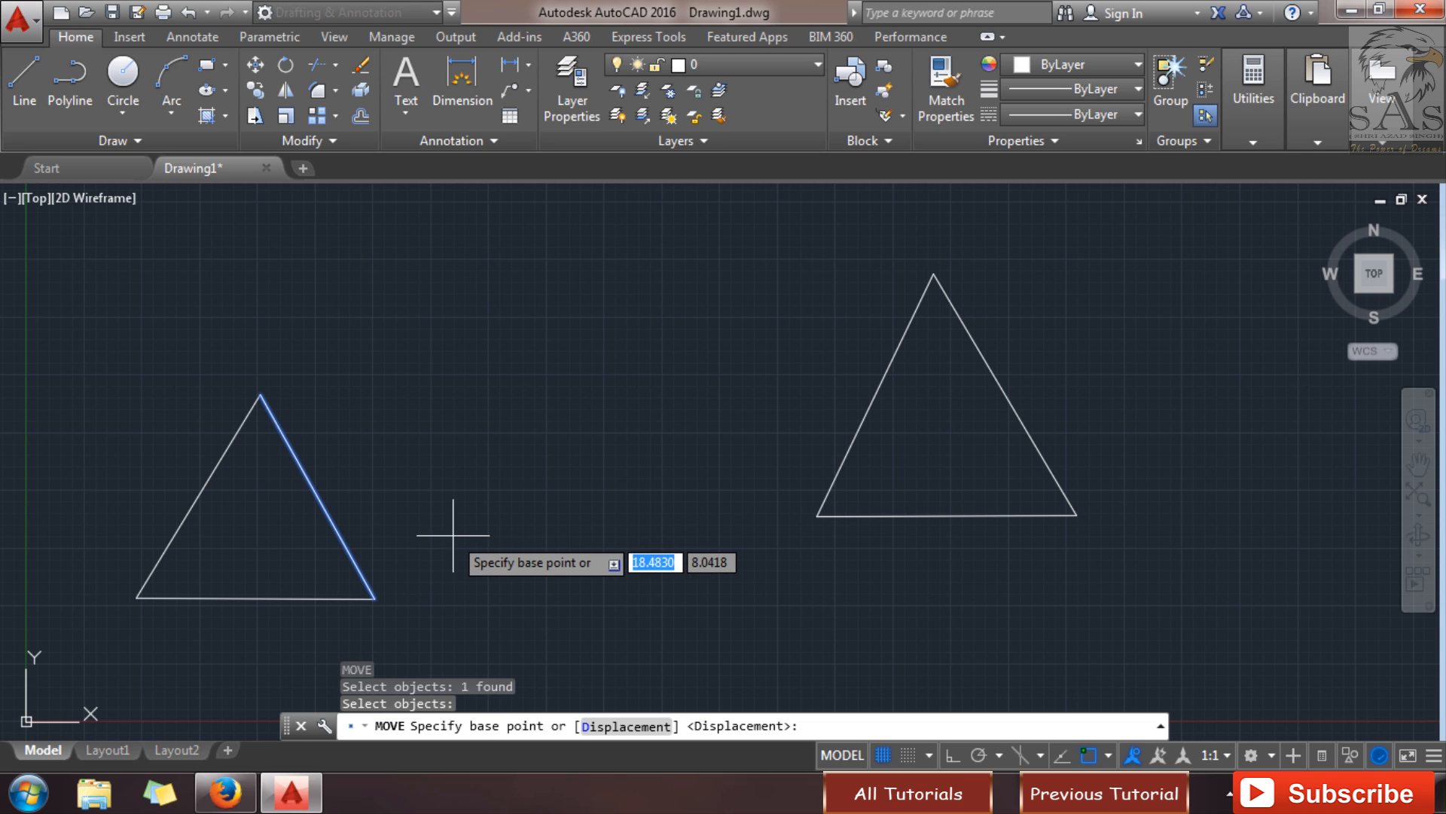
click(374, 599)
click(554, 577)
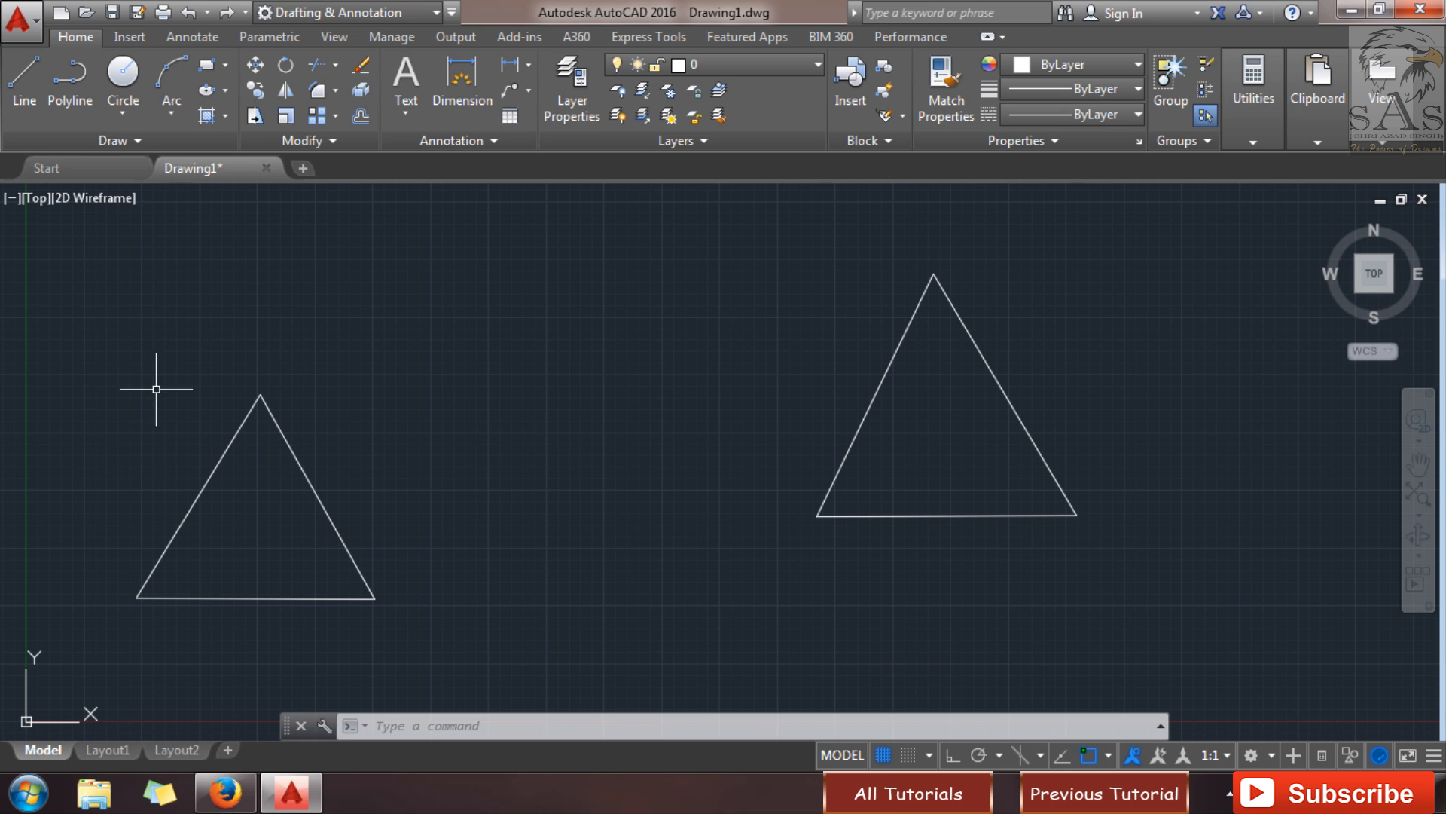
click(345, 543)
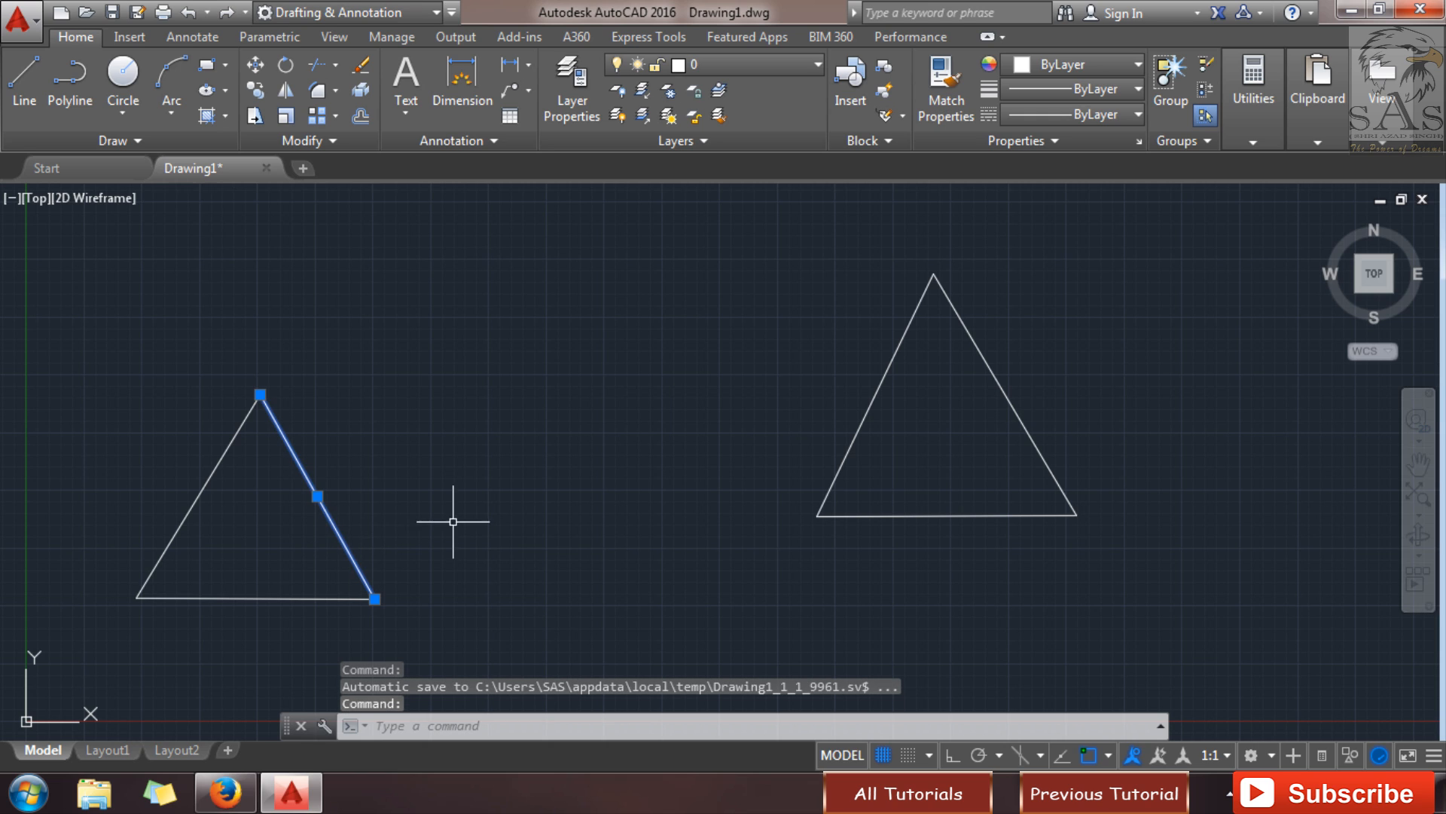
key(Escape)
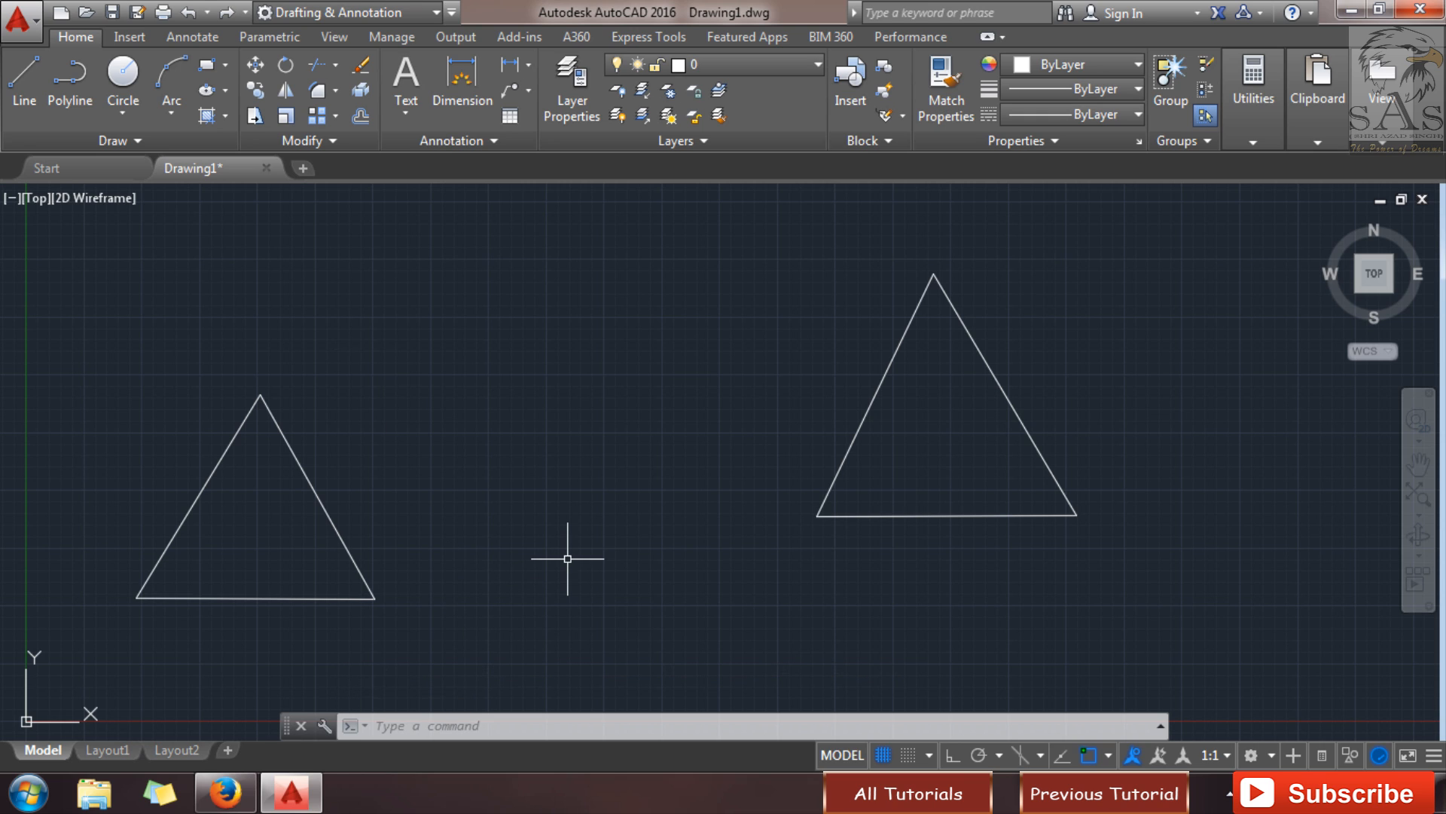
- Use PEDIT on the line-drawn triangle's right side and turn that line into a polyline
text(PE)
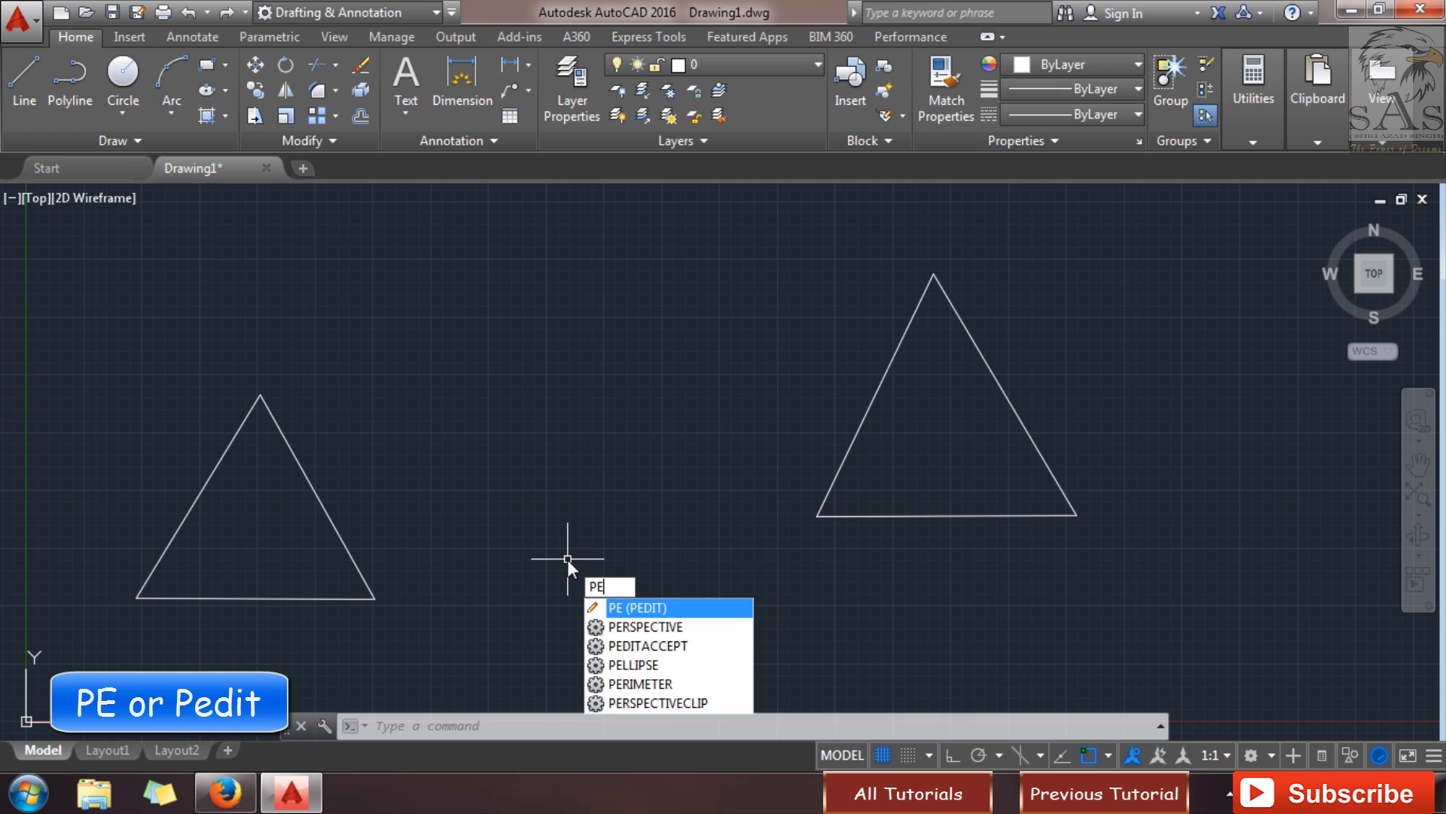
key(Return)
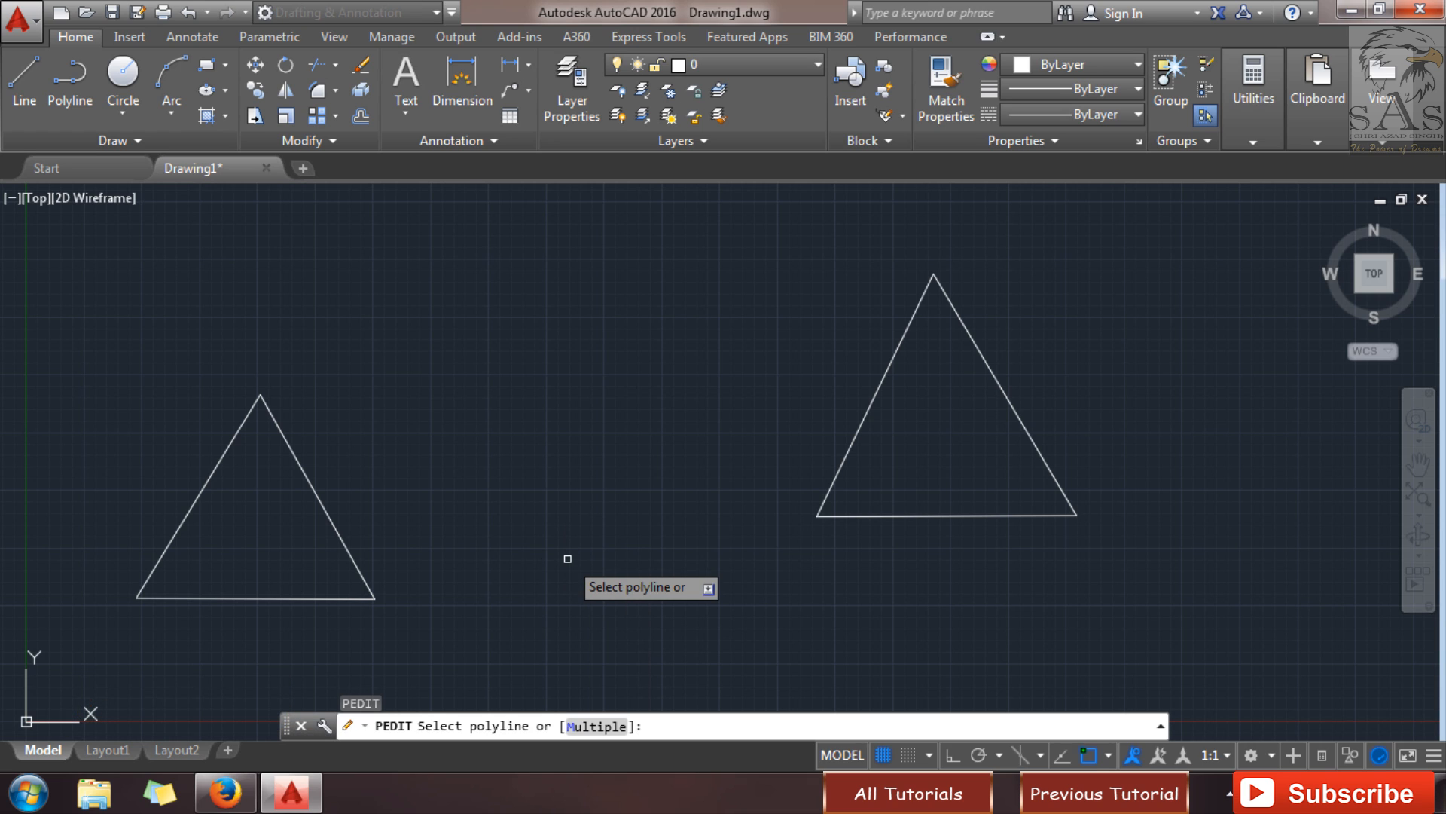
click(318, 497)
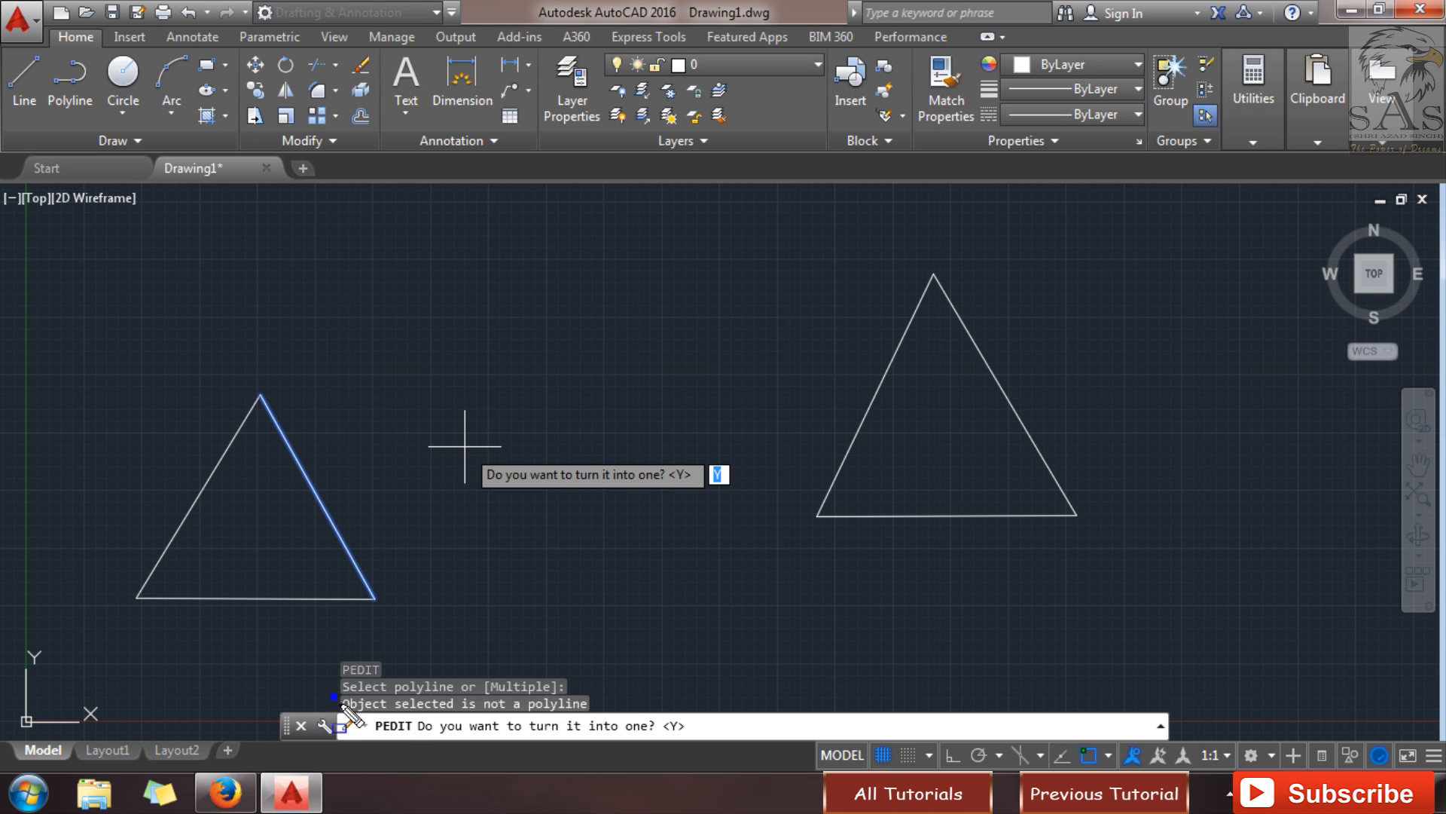
drag(333, 695, 714, 738)
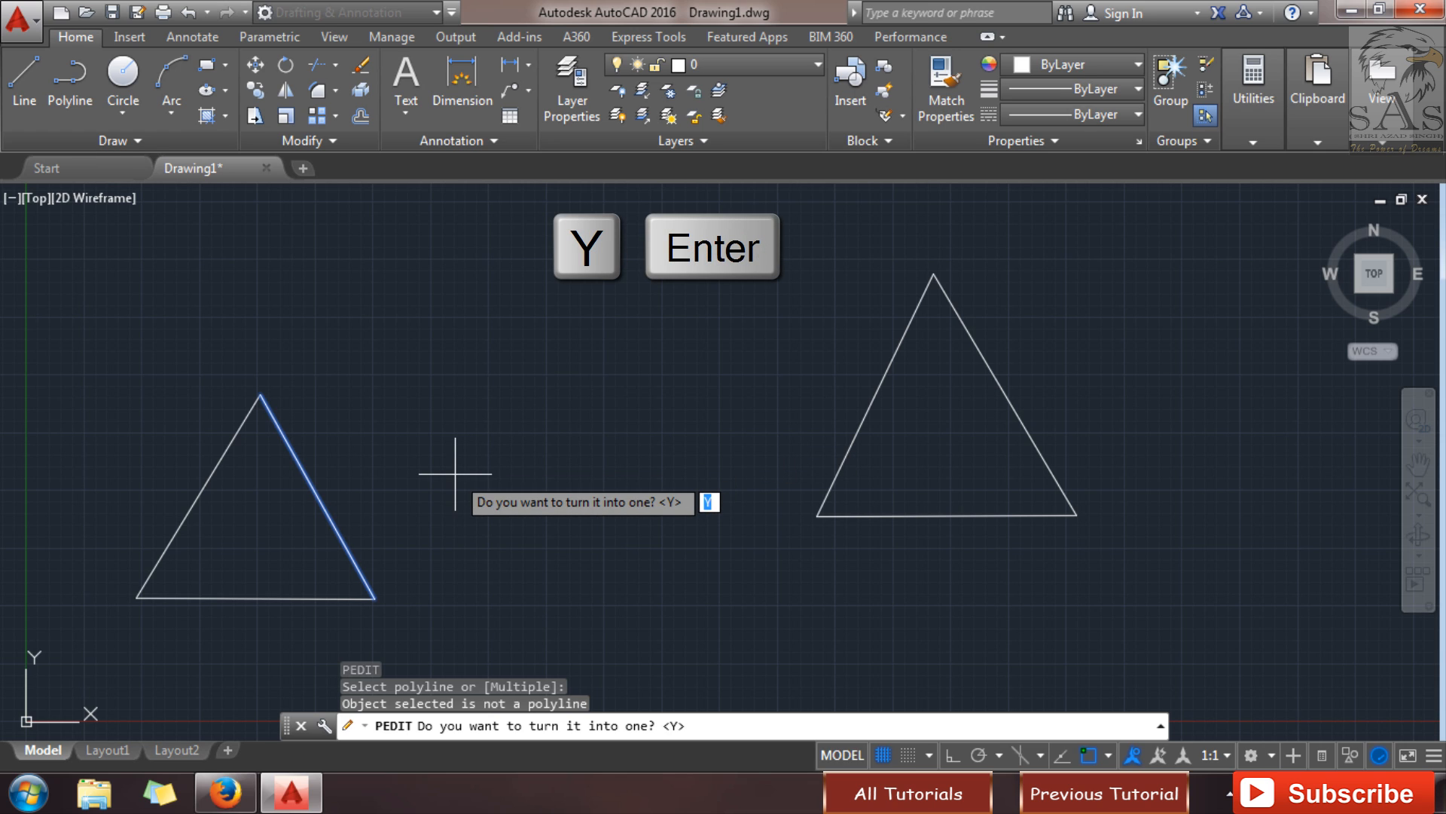
key(Return)
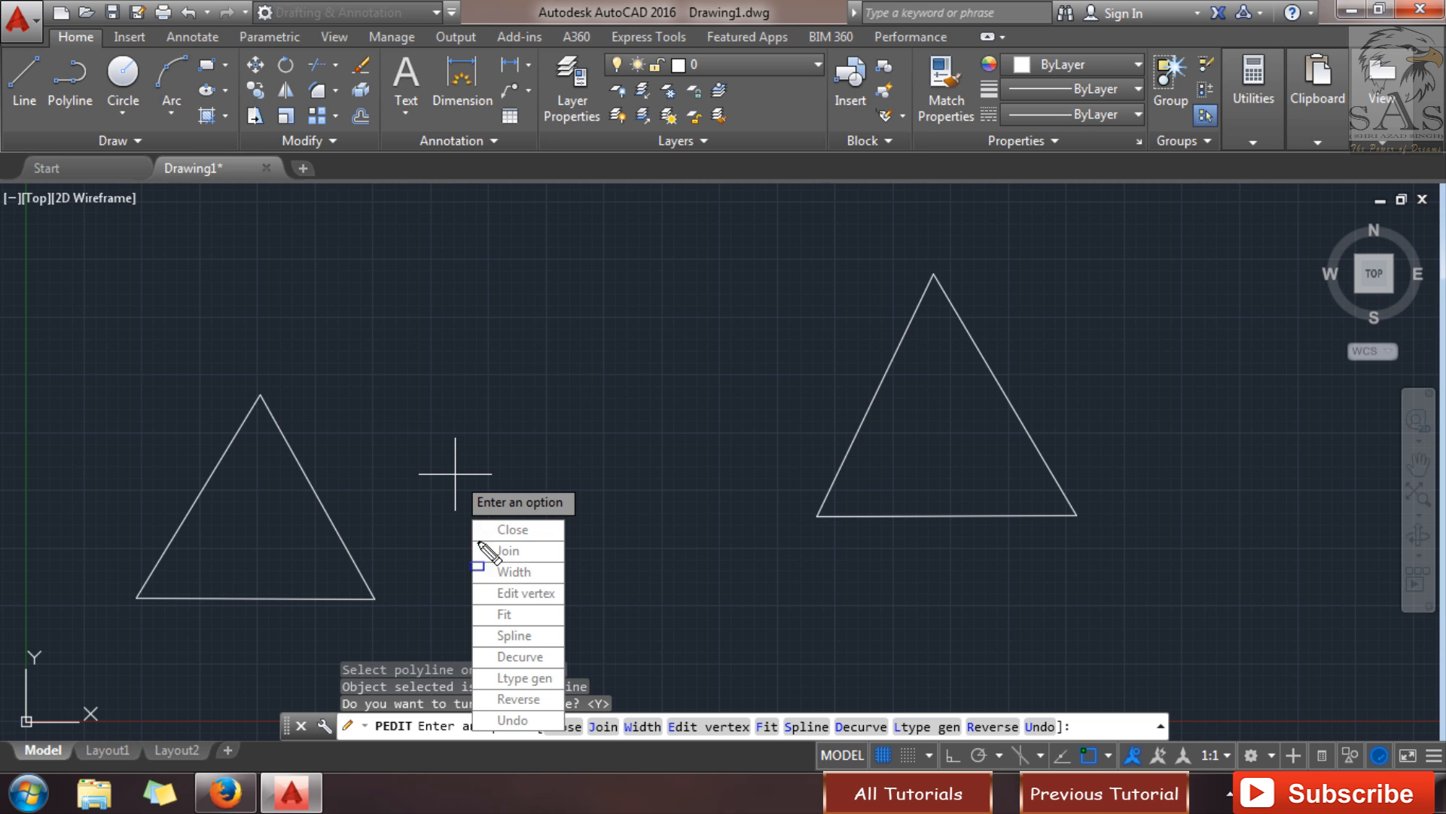
drag(456, 538, 600, 562)
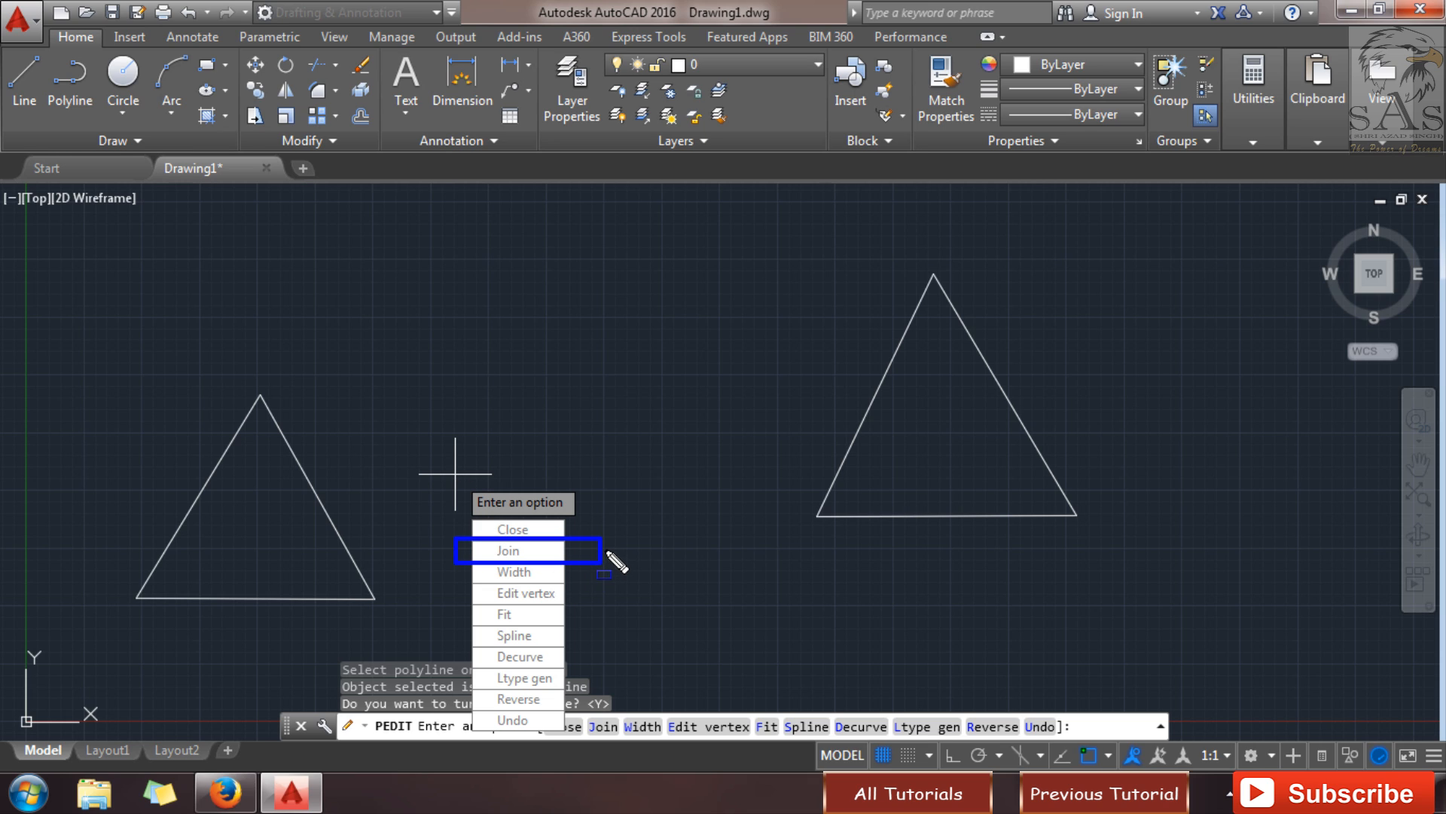
key(Escape)
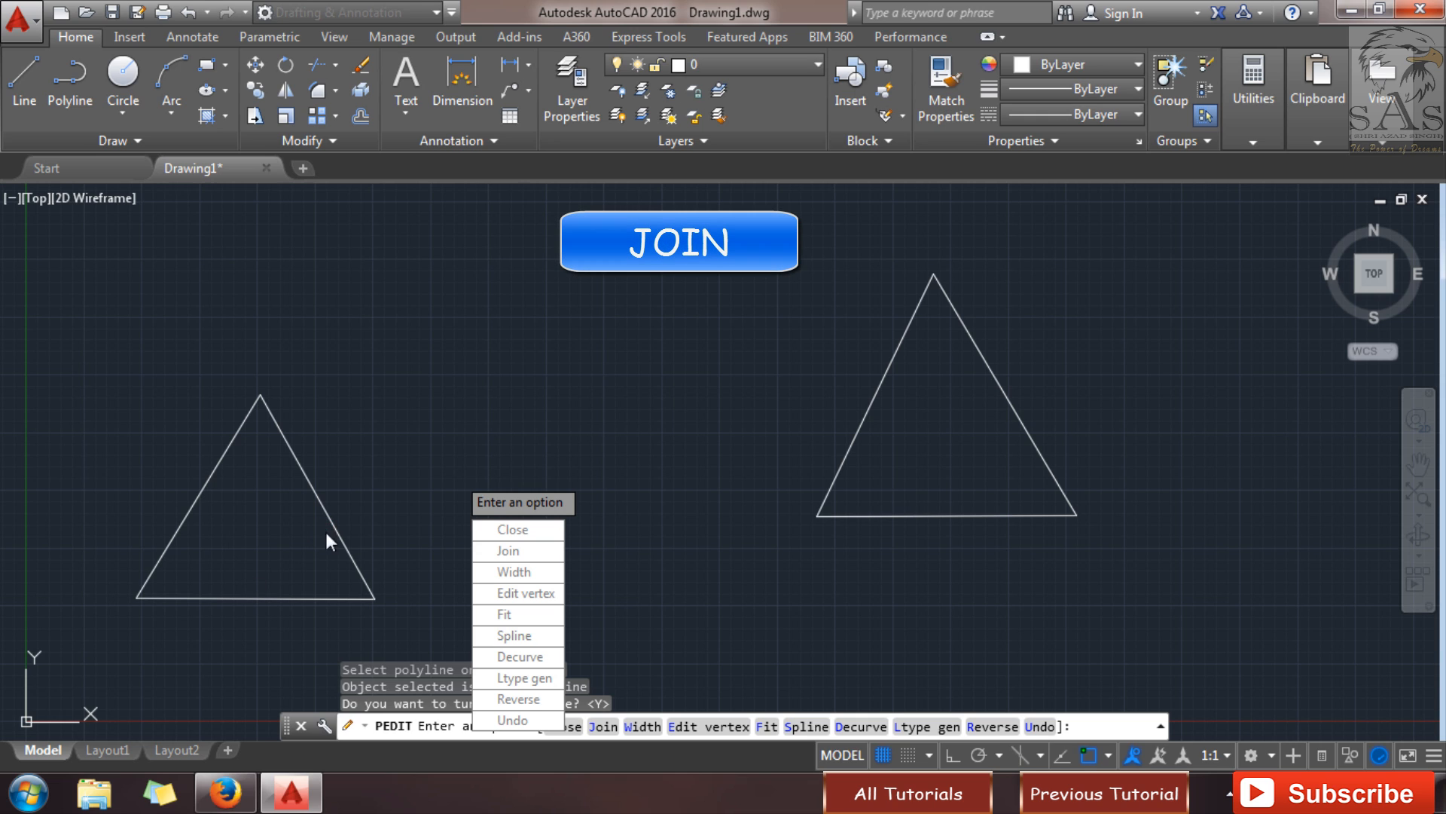
- Join the triangle's left side and base to the converted right side with the Join option, and end PEDIT
click(520, 550)
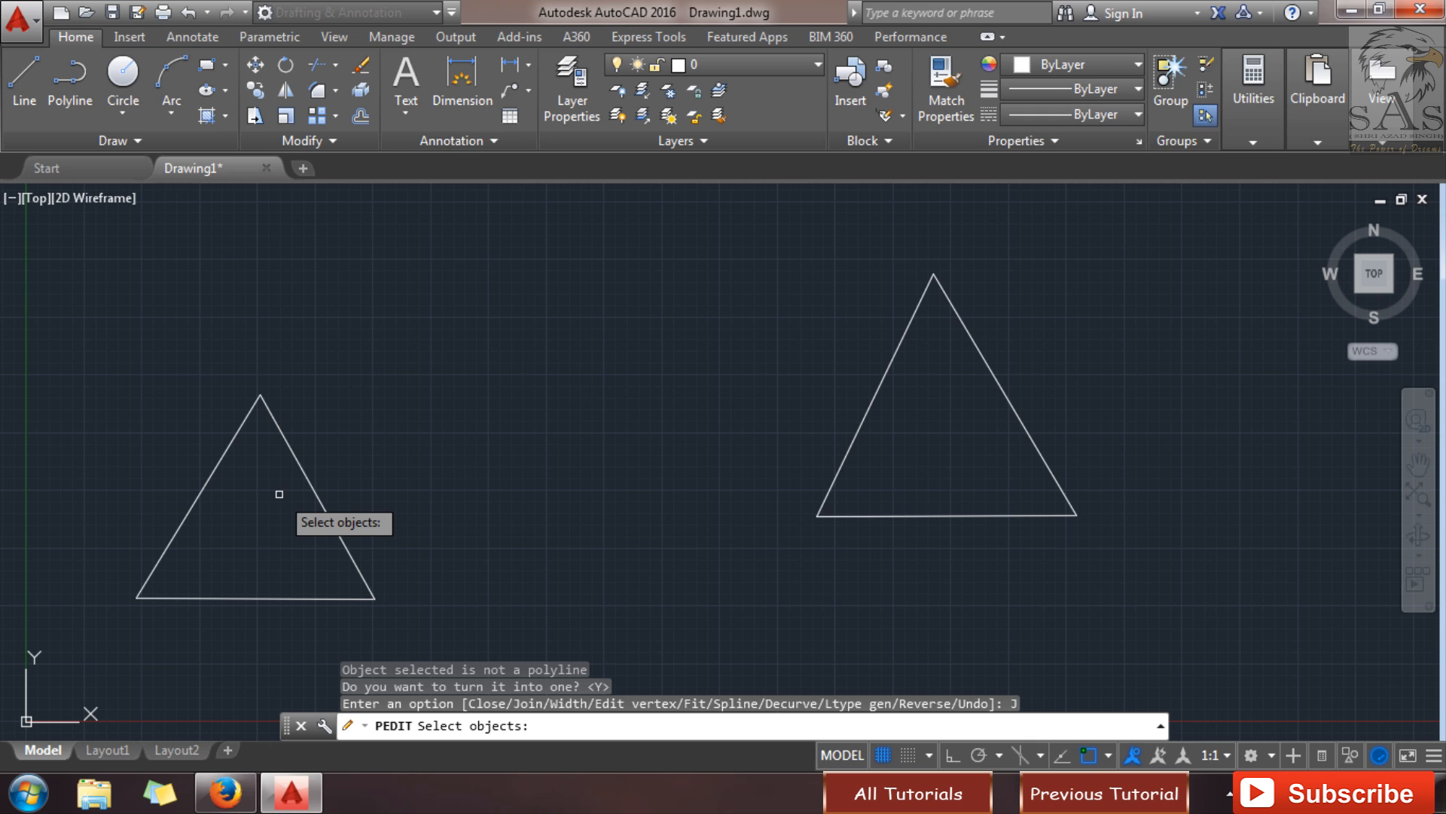
click(231, 435)
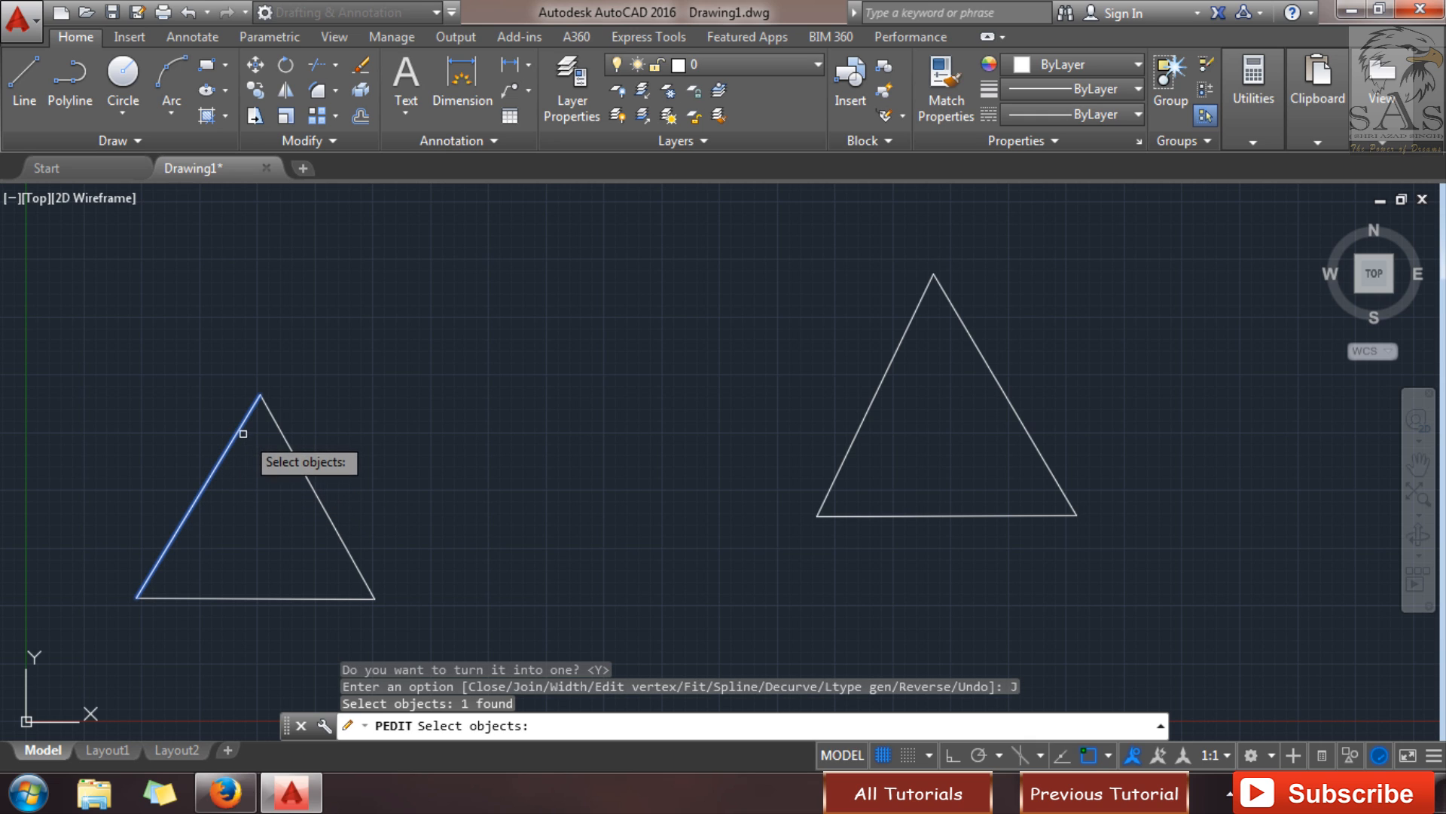
click(294, 595)
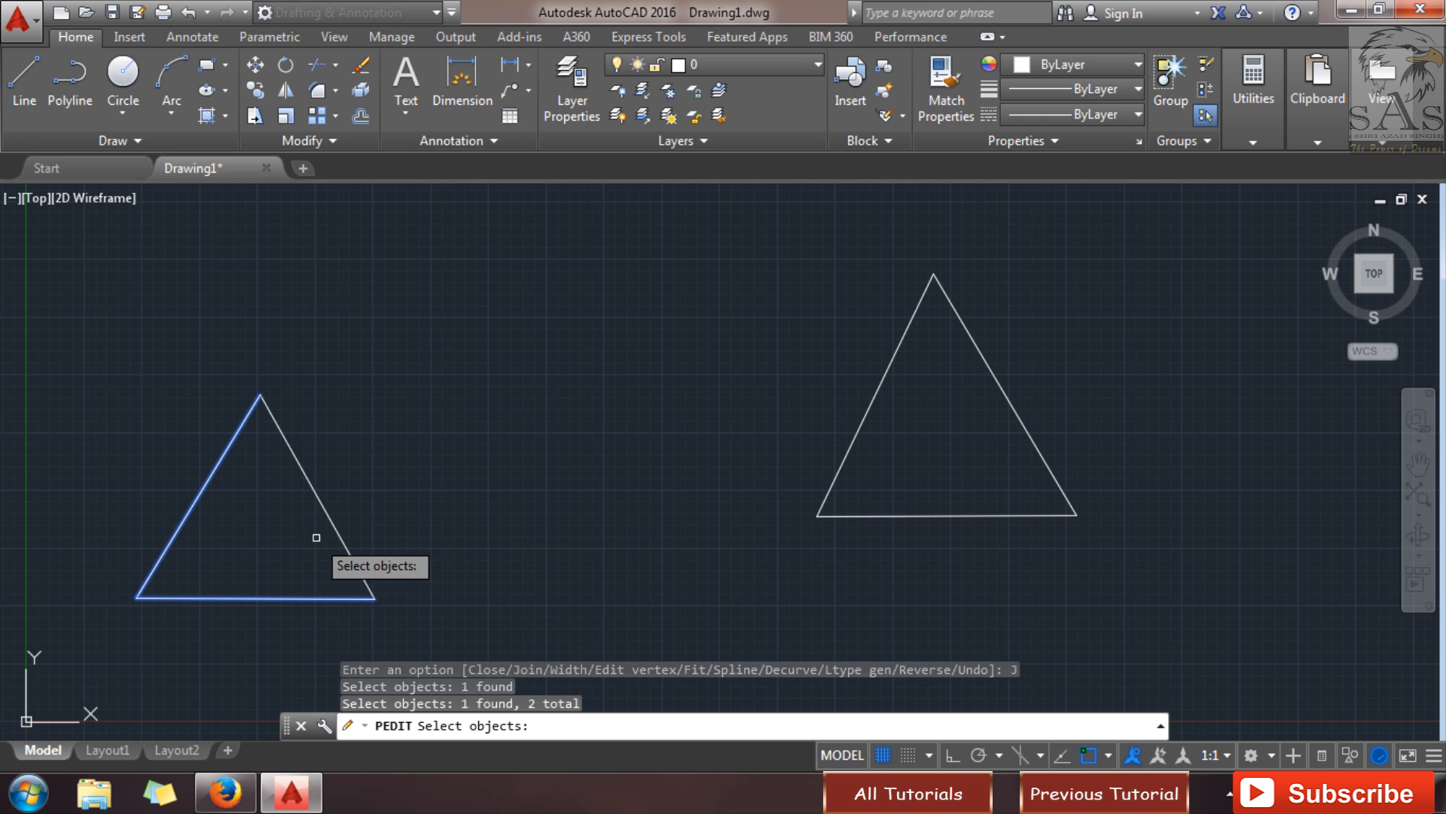
mouse_move(480, 328)
mouse_down()
mouse_move(482, 387)
mouse_move(174, 663)
mouse_move(38, 517)
mouse_move(76, 497)
mouse_up()
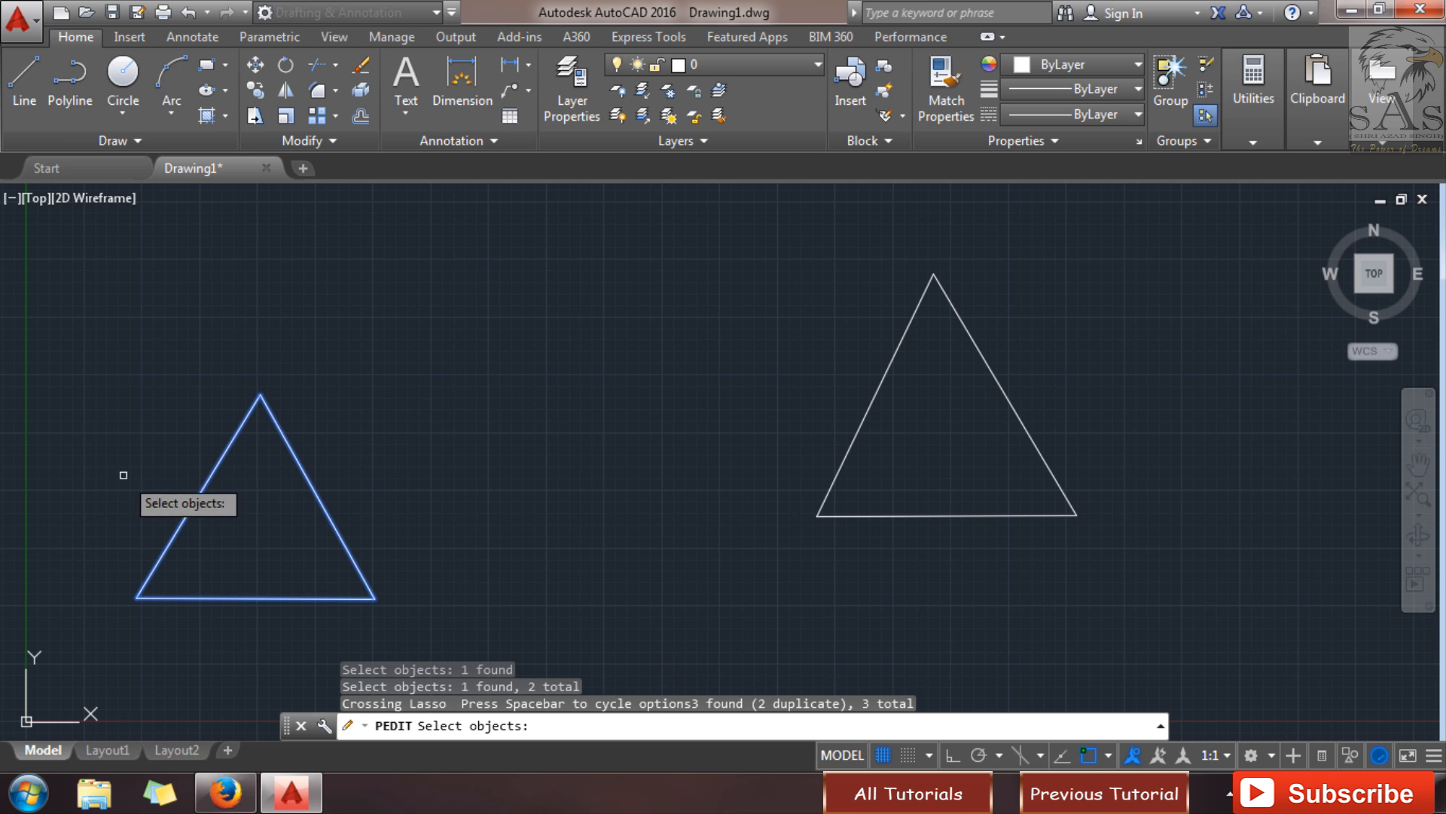
right_click(278, 544)
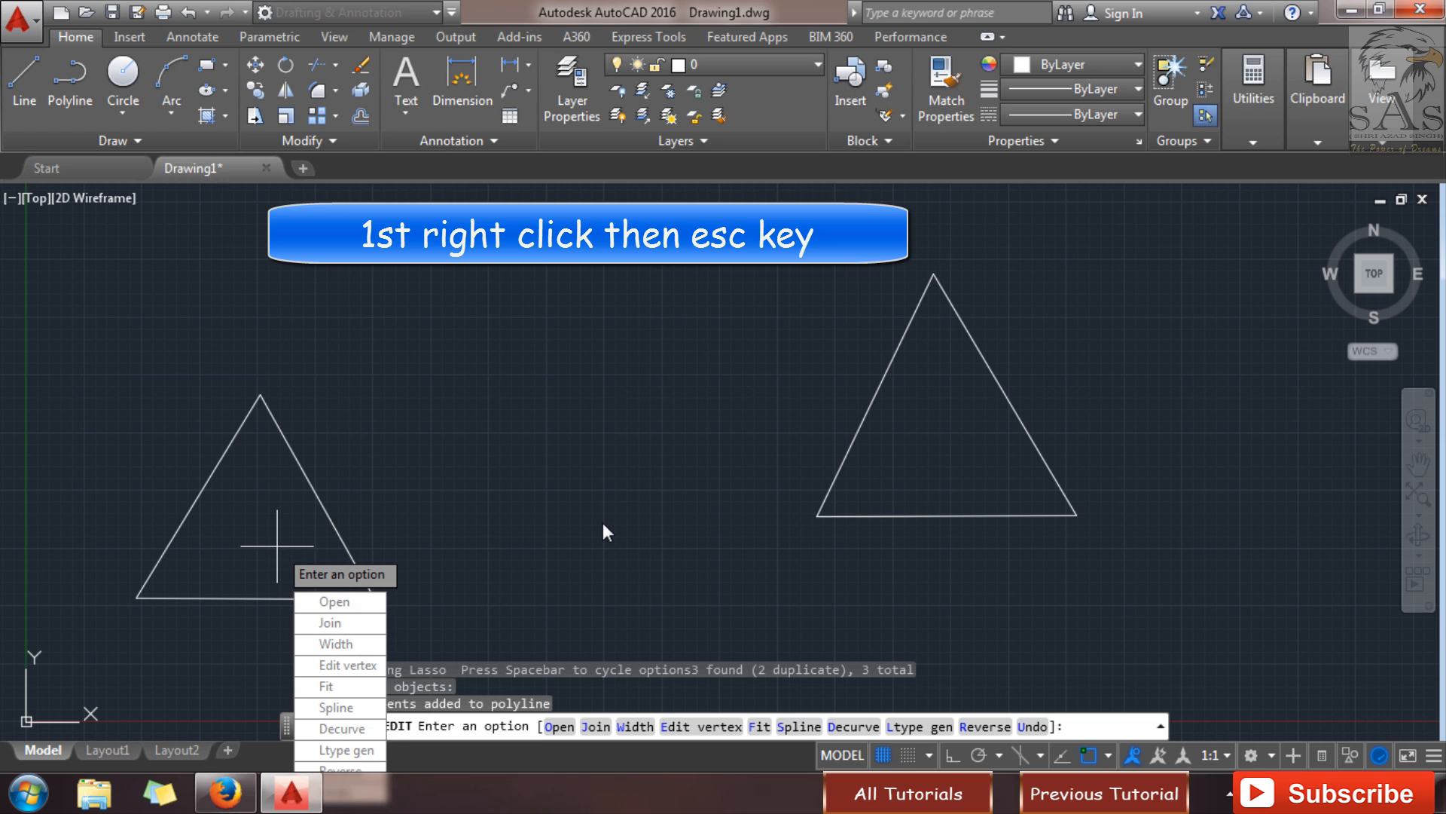
key(Escape)
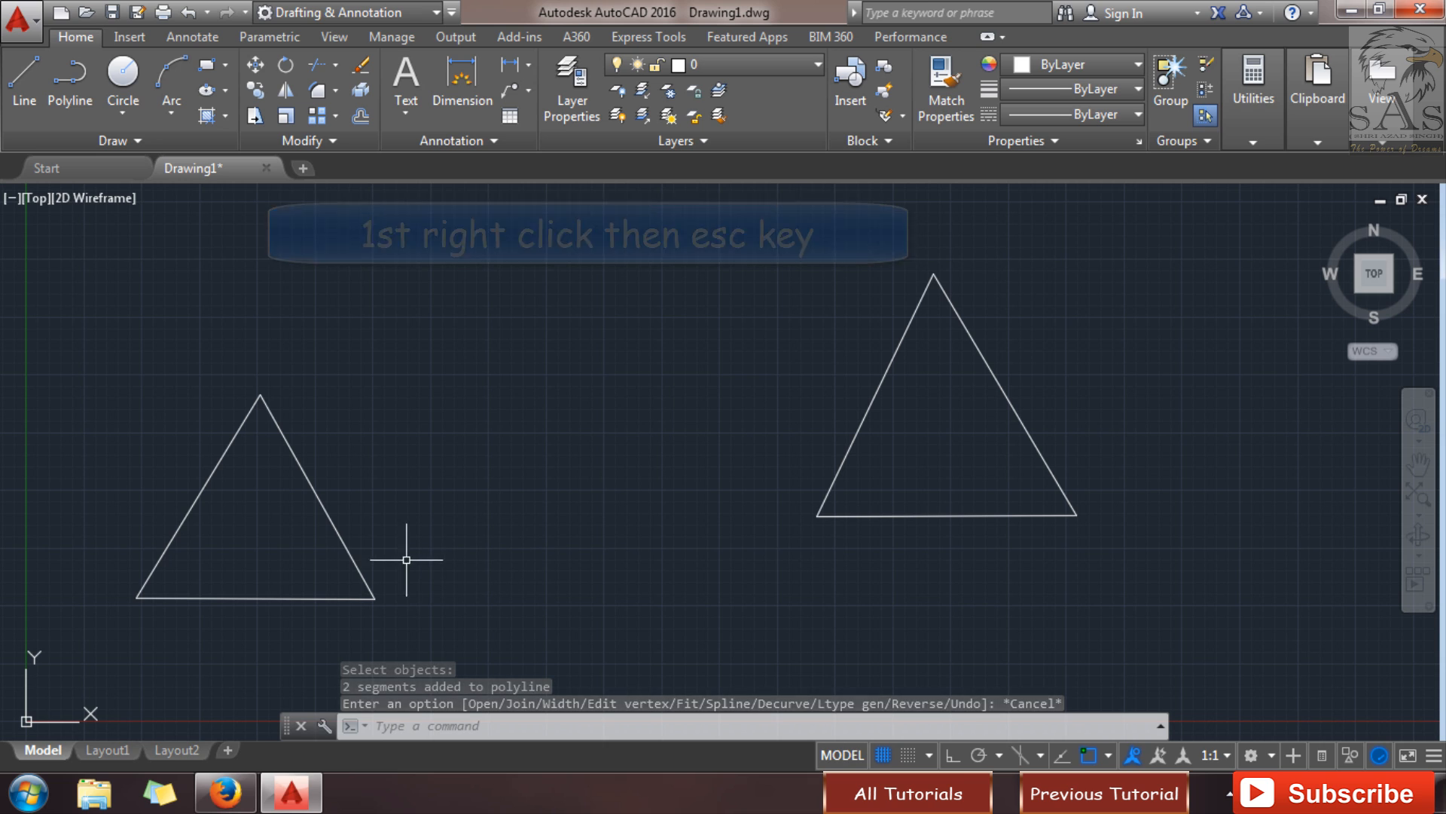
- Select the joined triangle and the original polyline triangle to compare how each selects, and clear the selection
click(360, 573)
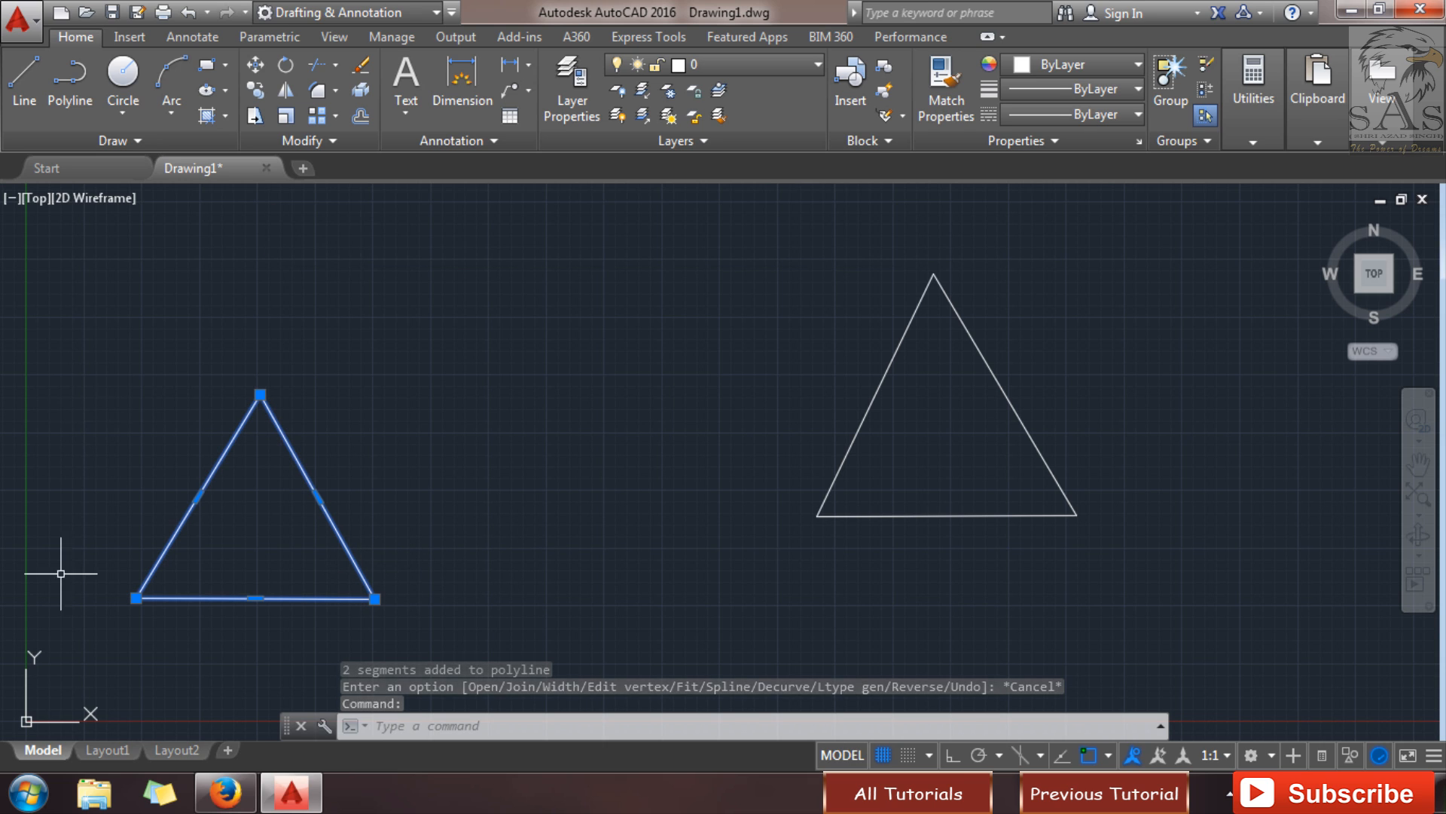
click(847, 452)
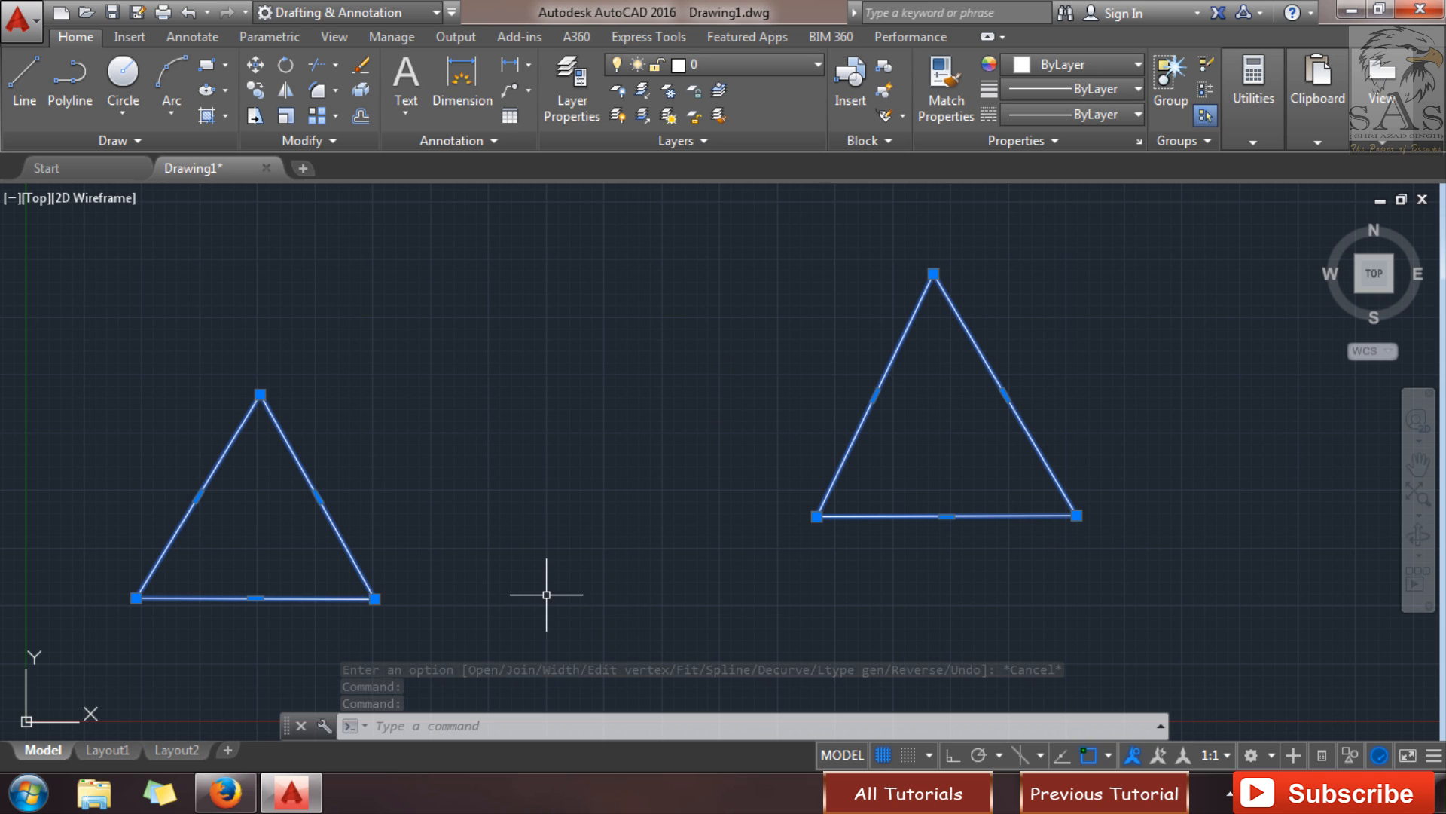
key(Escape)
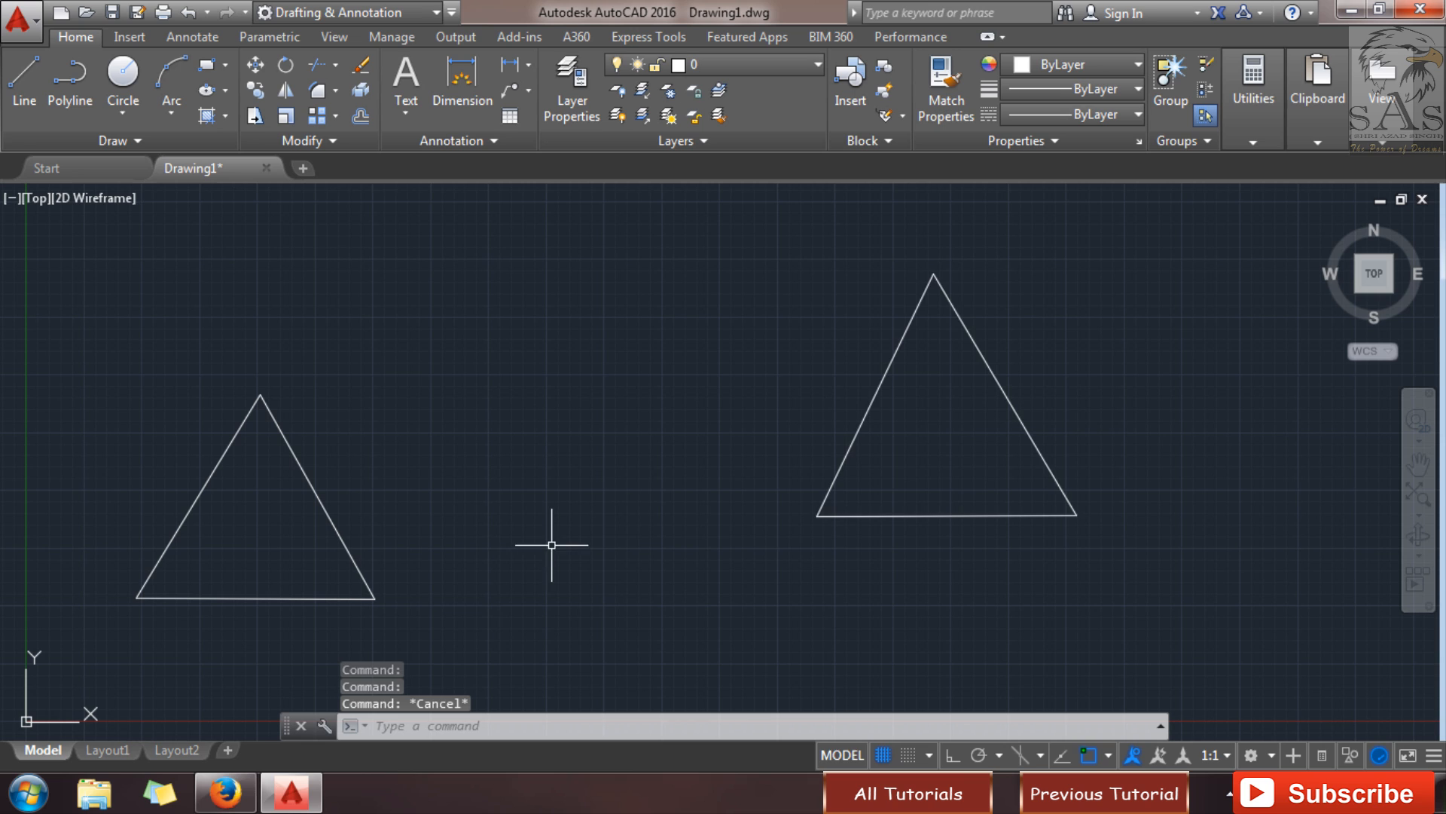
click(957, 470)
click(883, 570)
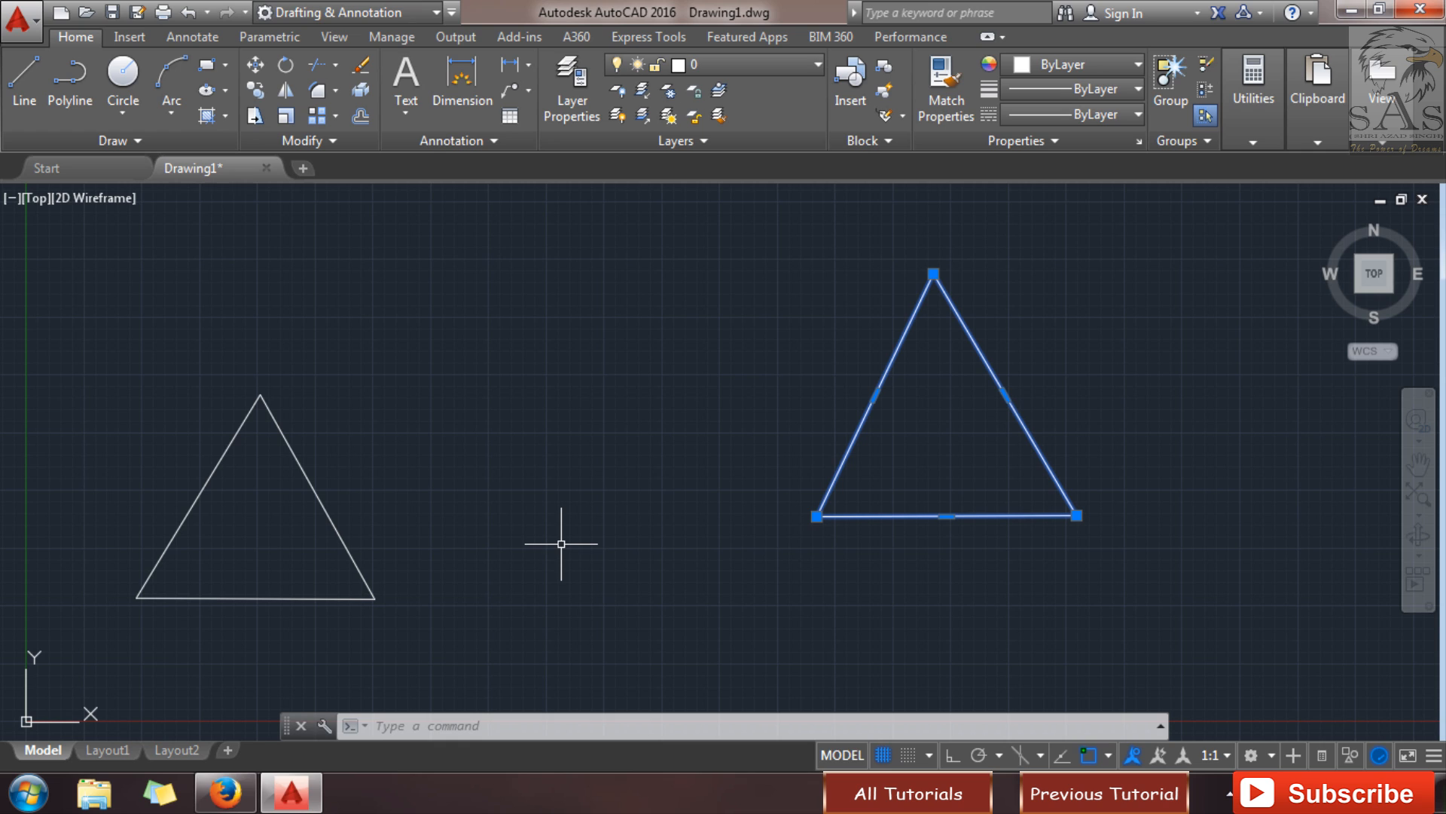
key(x)
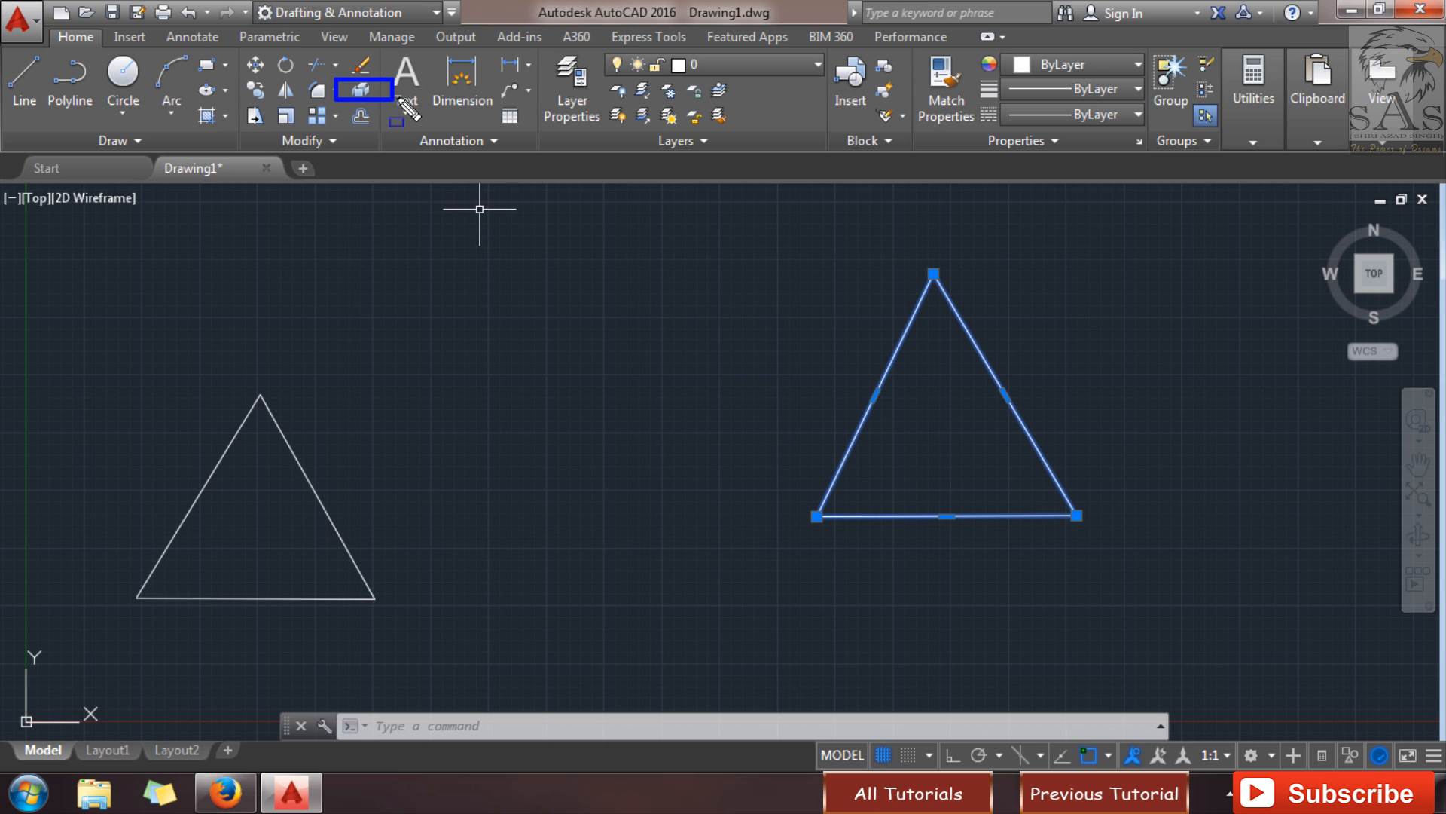
key(Escape)
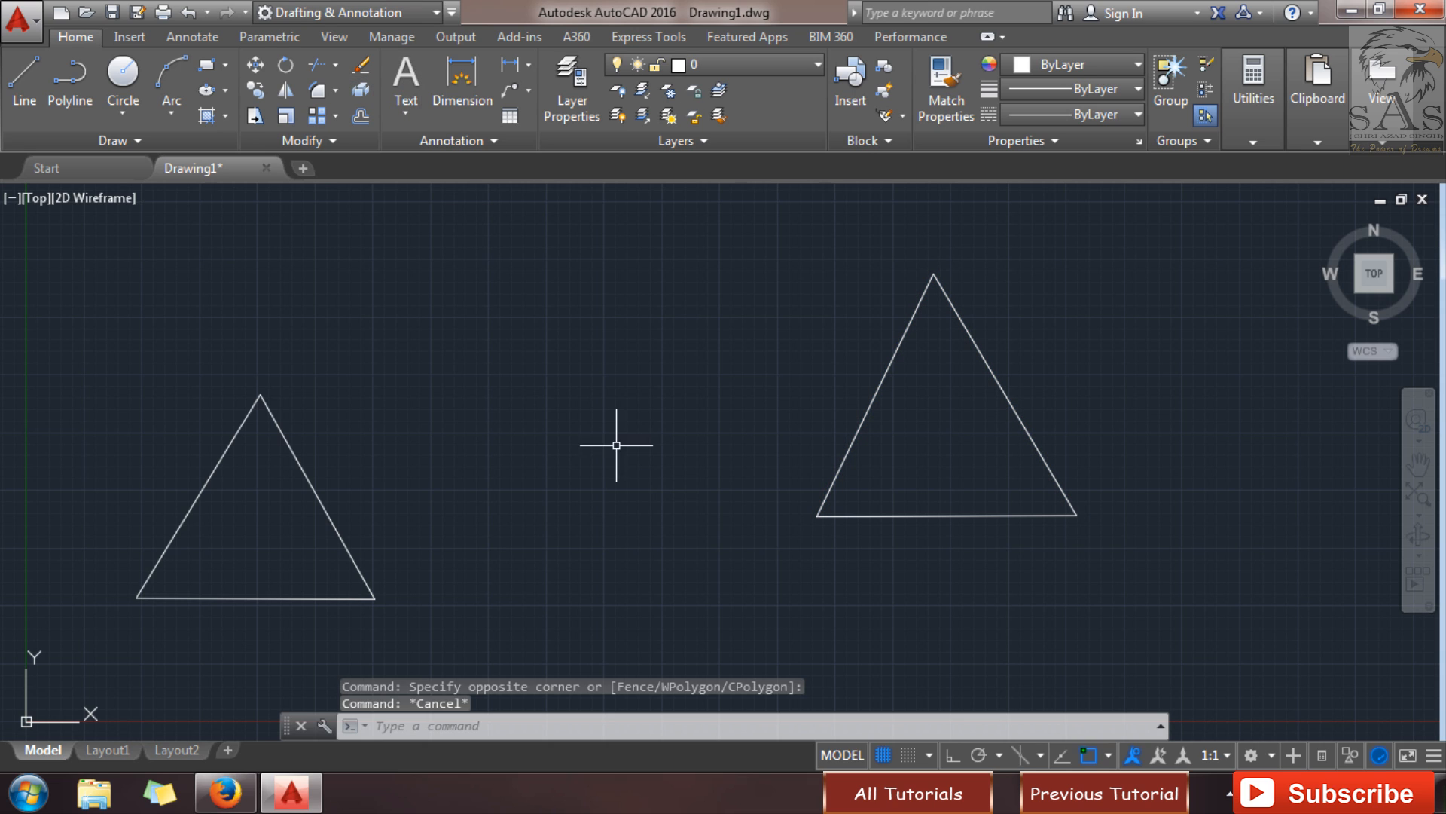
- Explode the original polyline triangle into separate lines
click(366, 92)
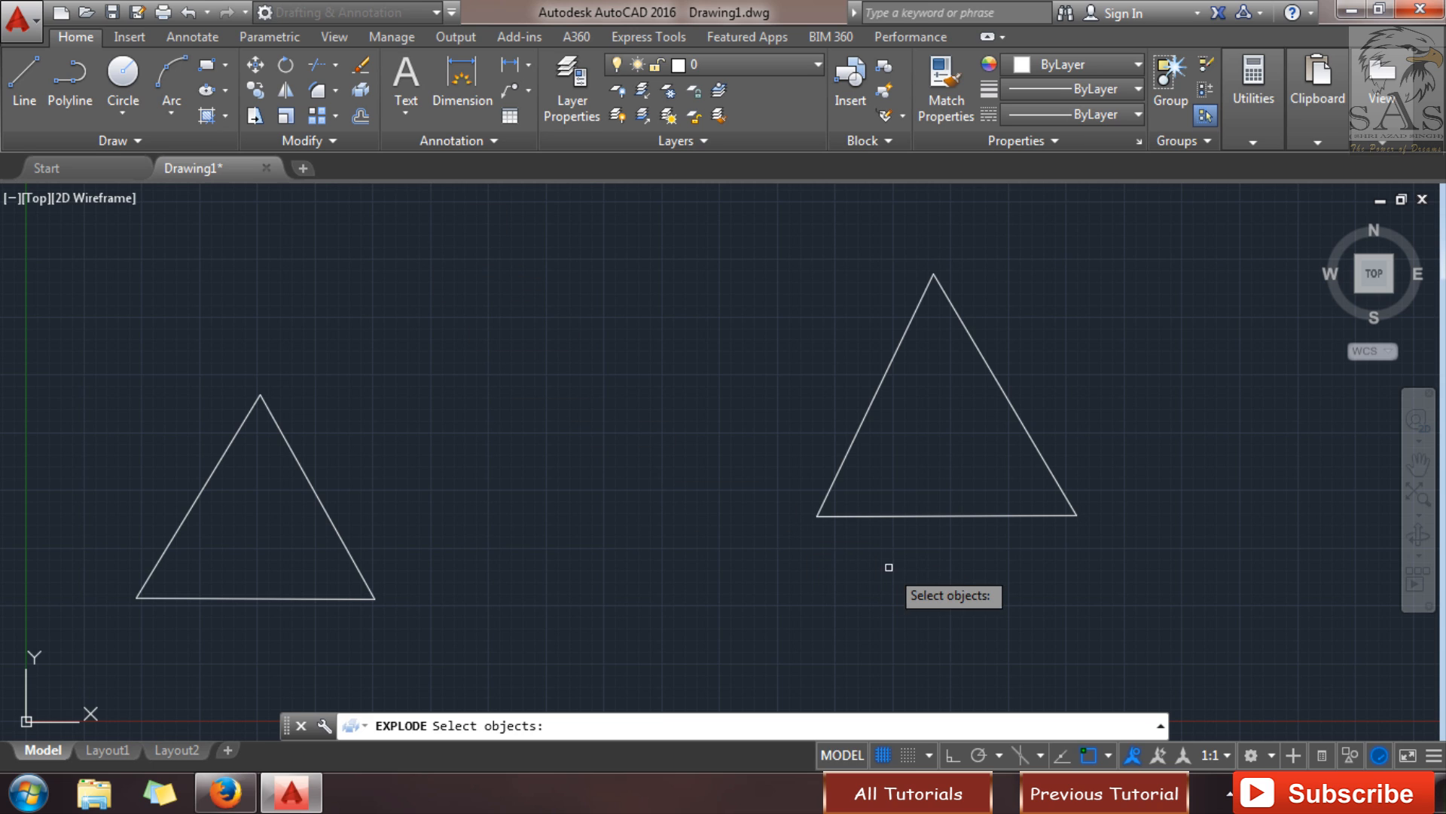
click(899, 516)
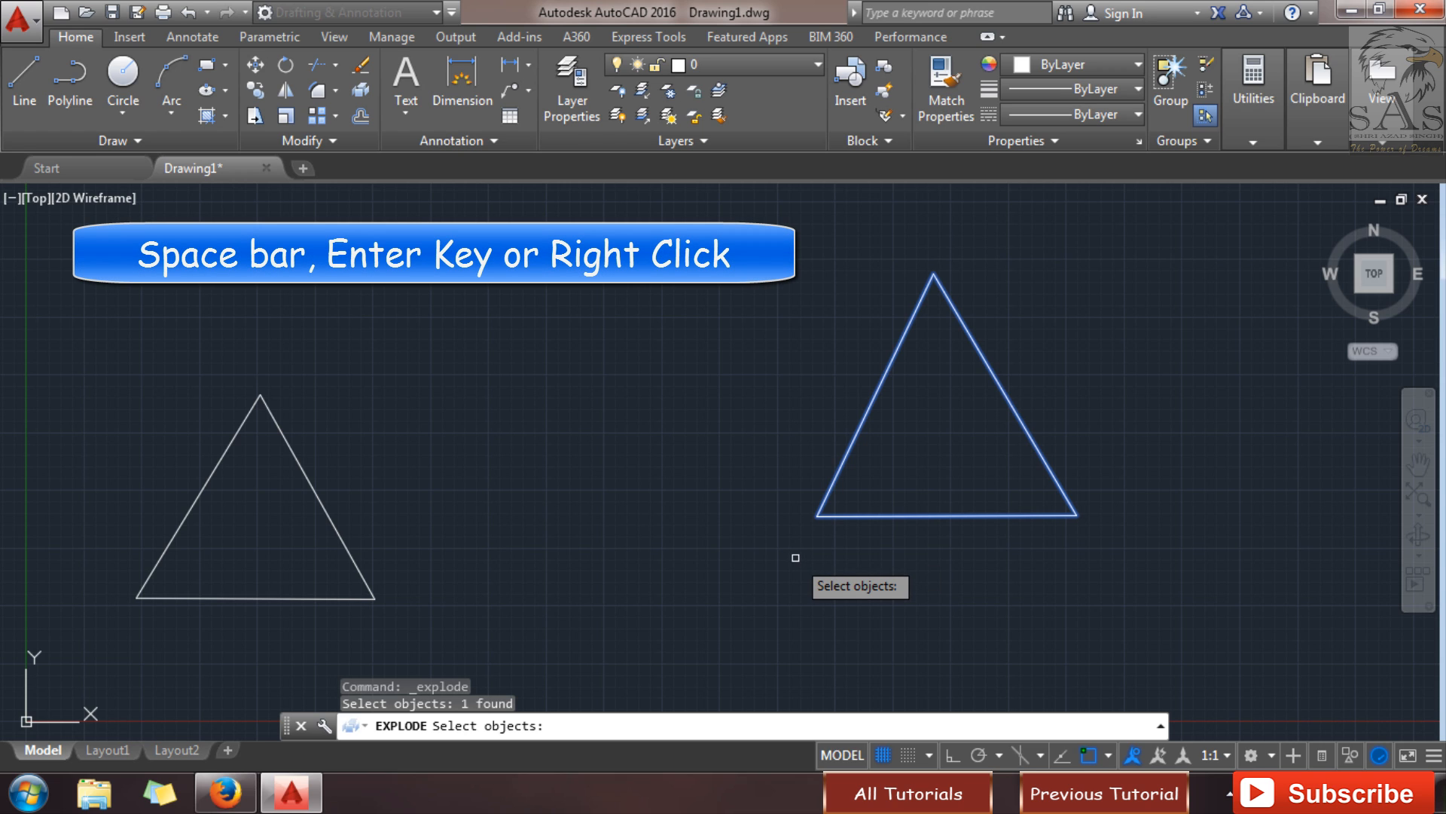
key(Return)
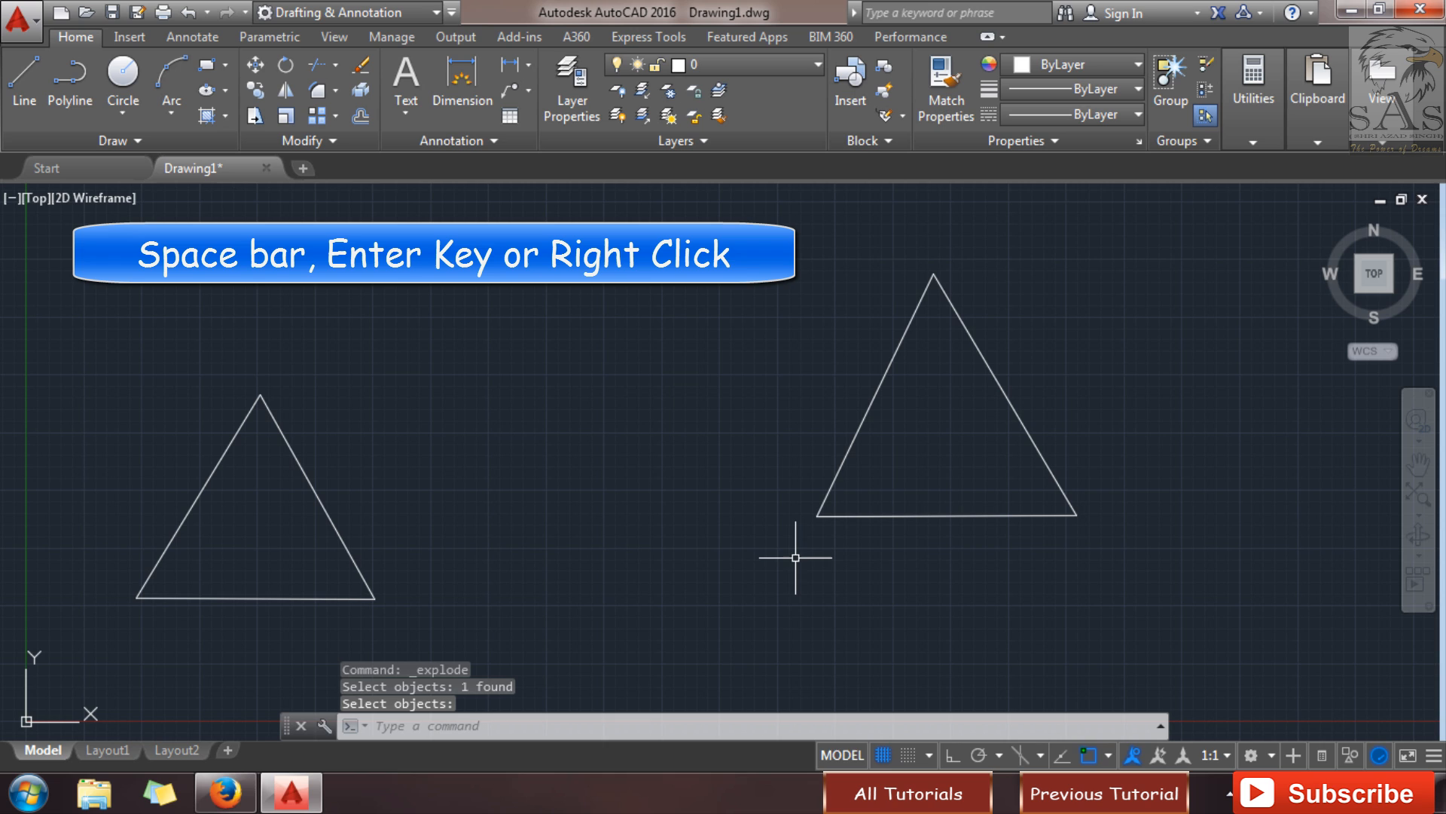
- Select the exploded triangle's base and right side to check that the sides select individually, and clear the selection
click(1000, 515)
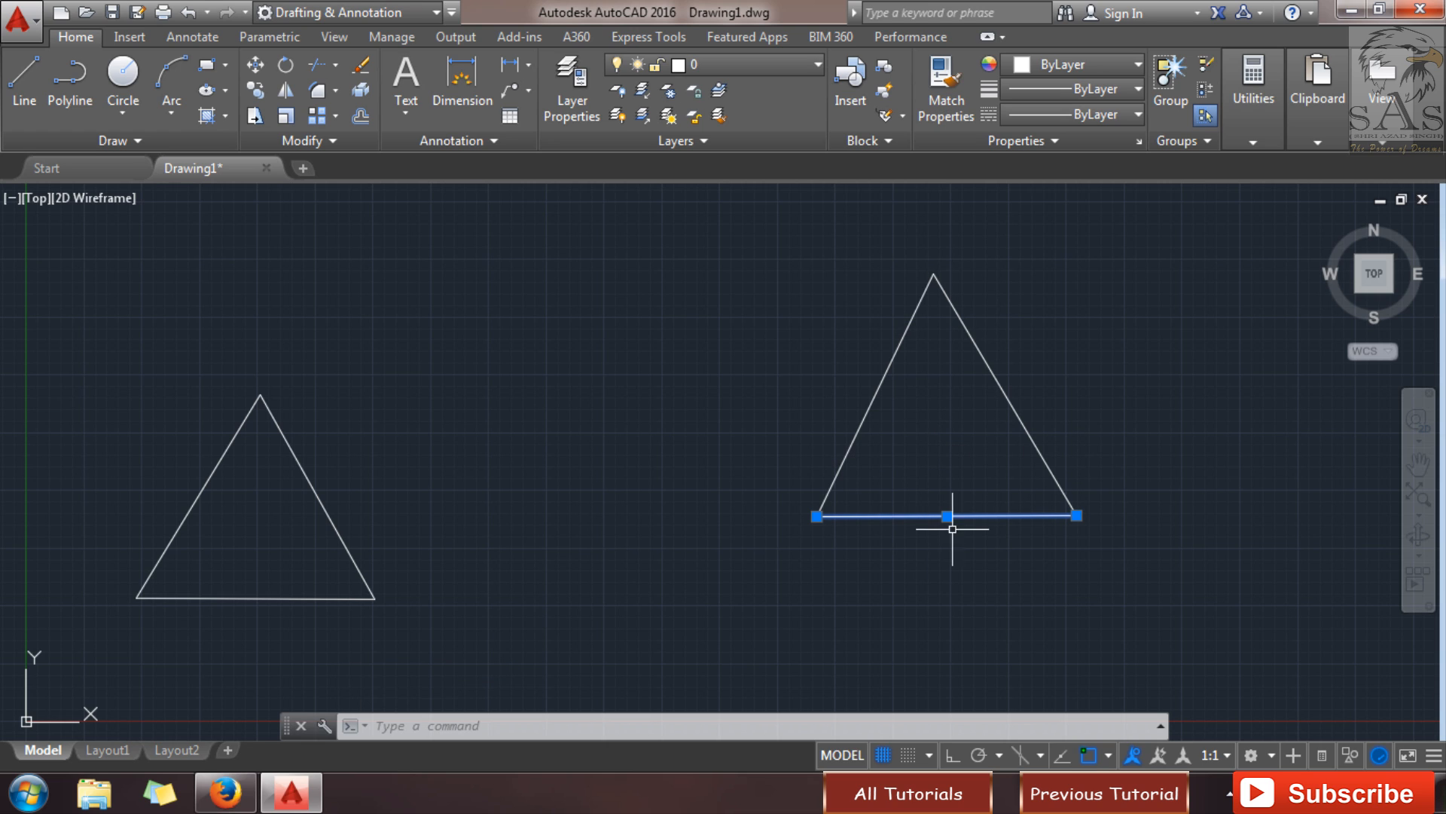
click(1026, 360)
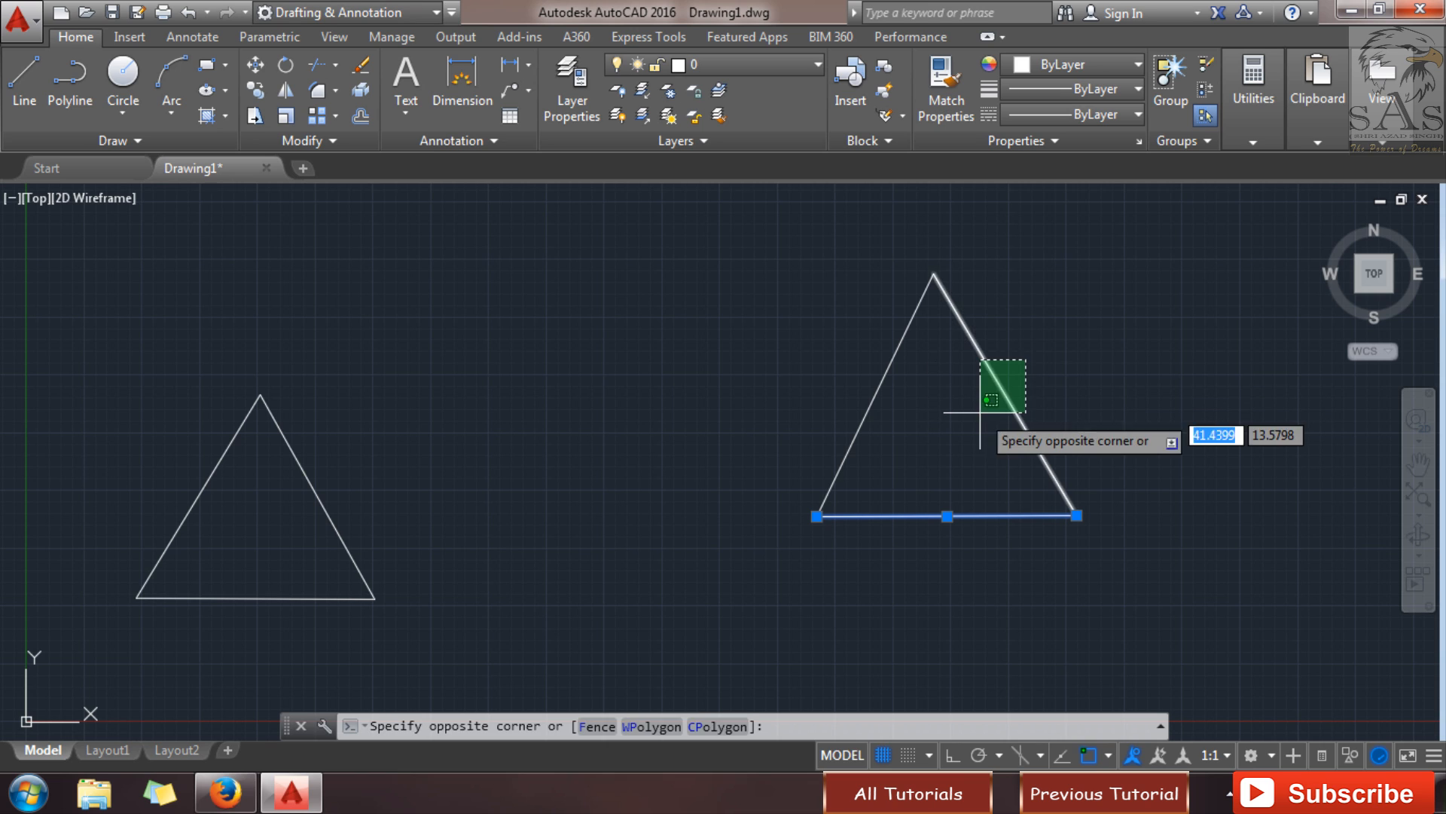
click(980, 413)
key(Escape)
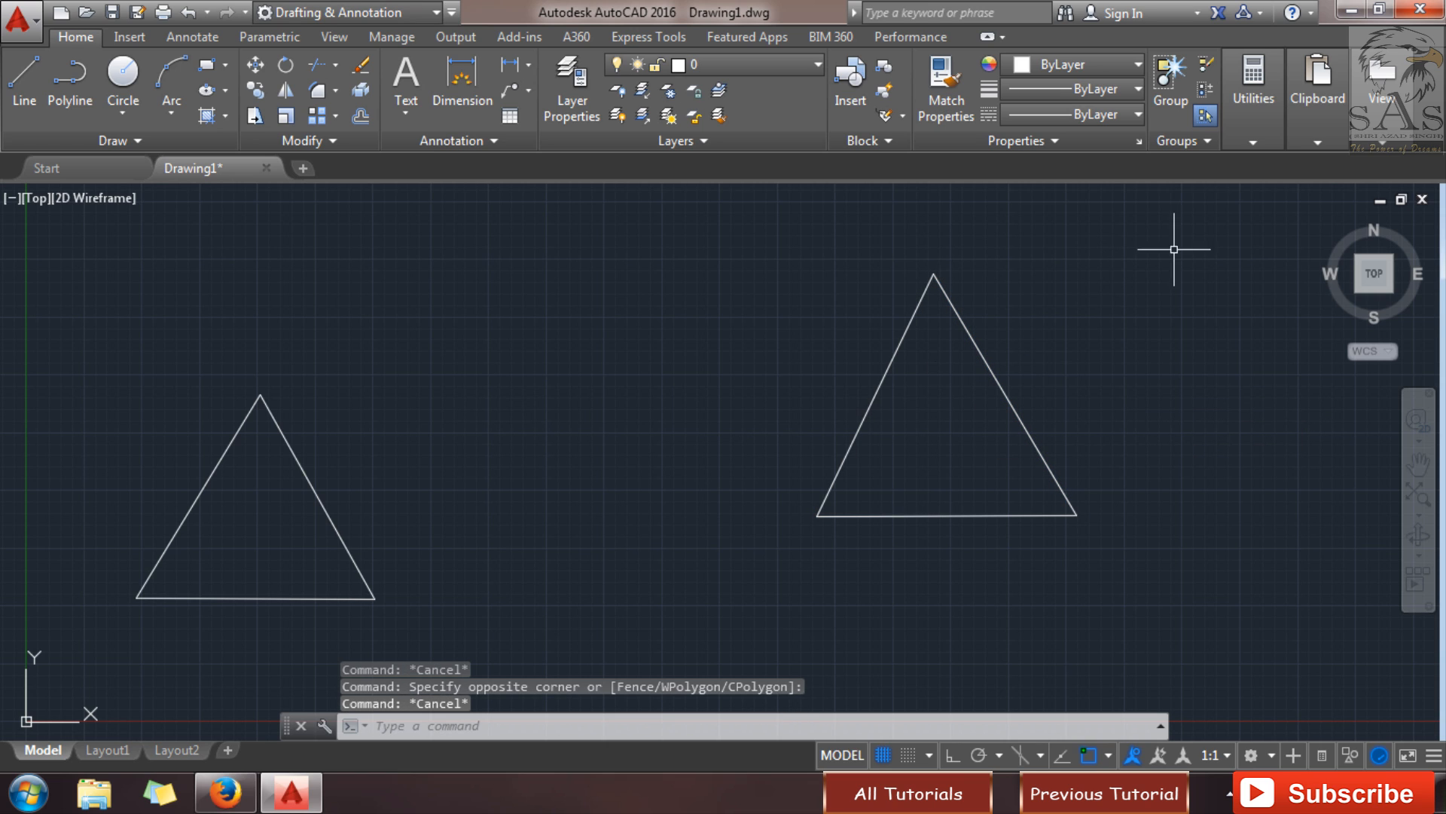
- Erase both triangles from the drawing with one crossing selection
click(1189, 239)
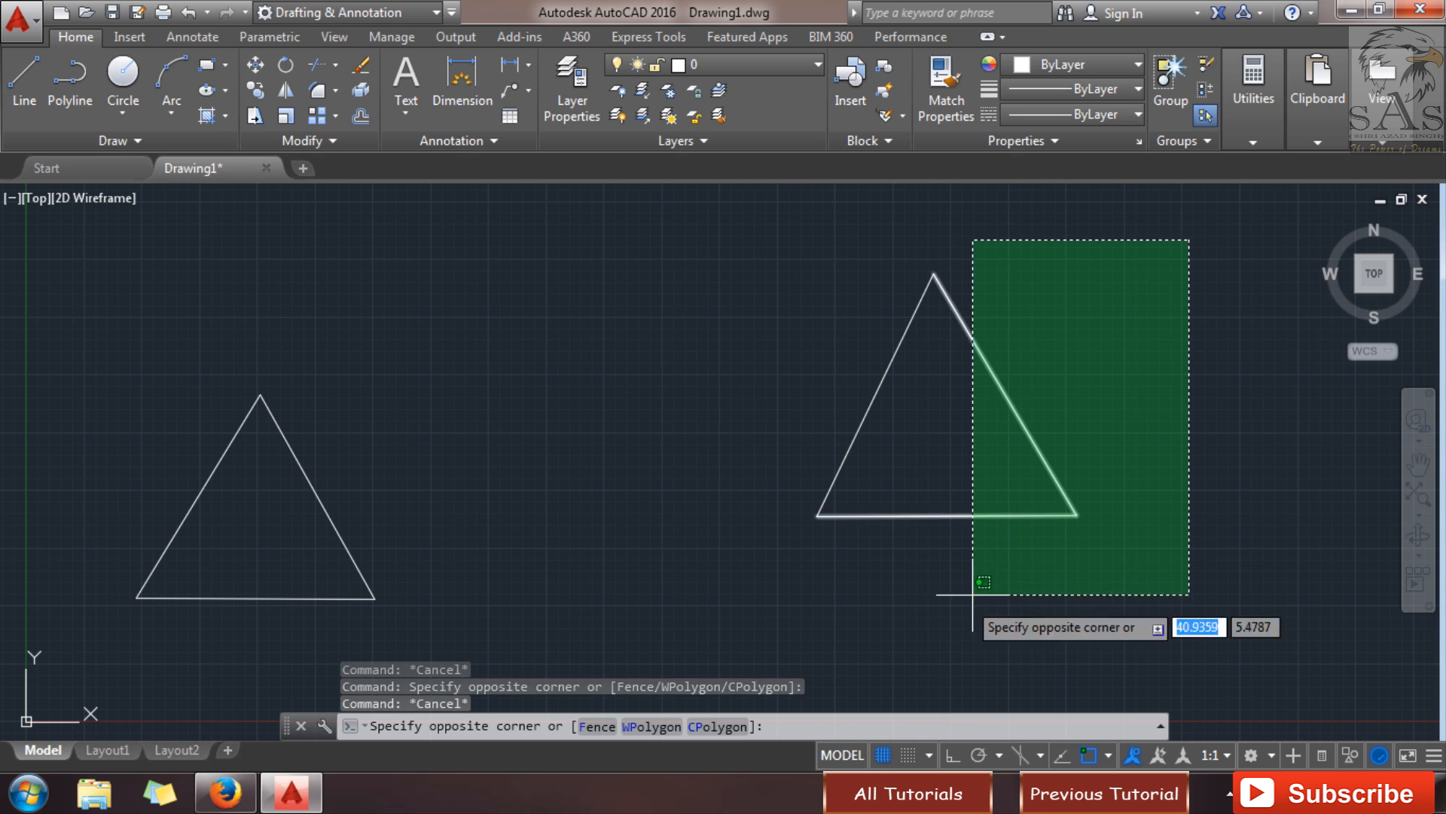
click(101, 661)
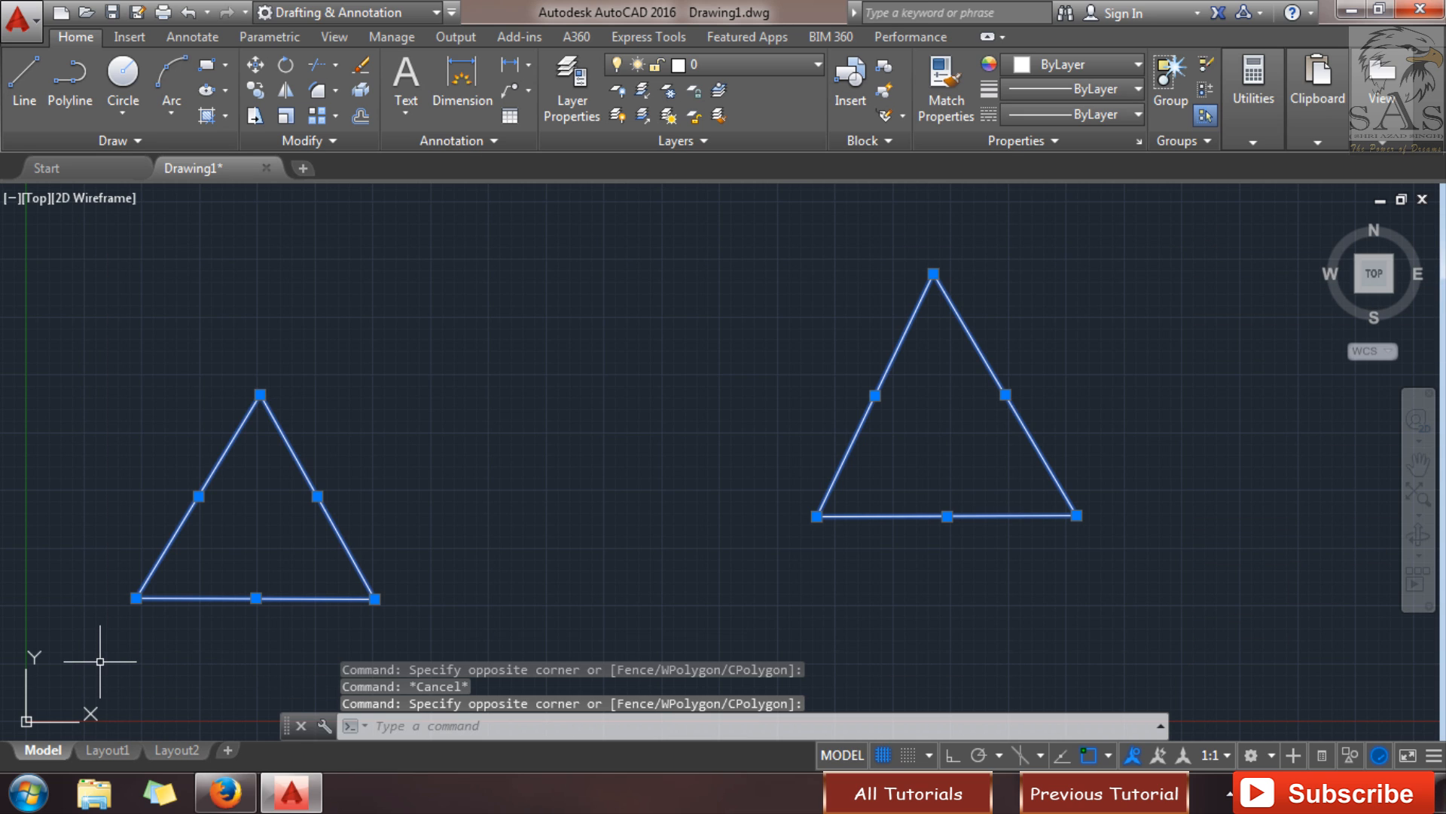
key(Delete)
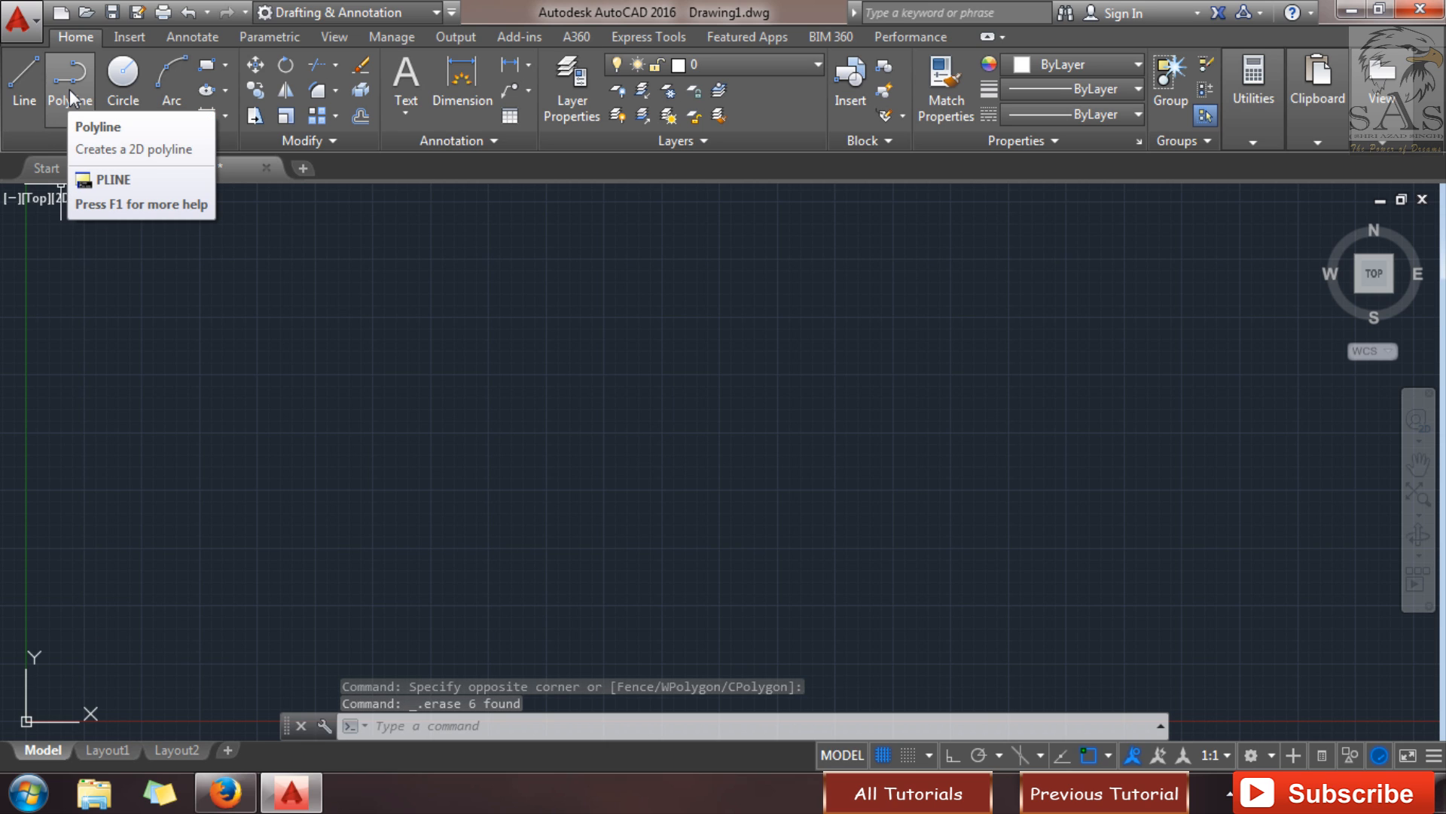
- Start a new polyline in the empty drawing with one long horizontal straight segment running left to right
click(69, 89)
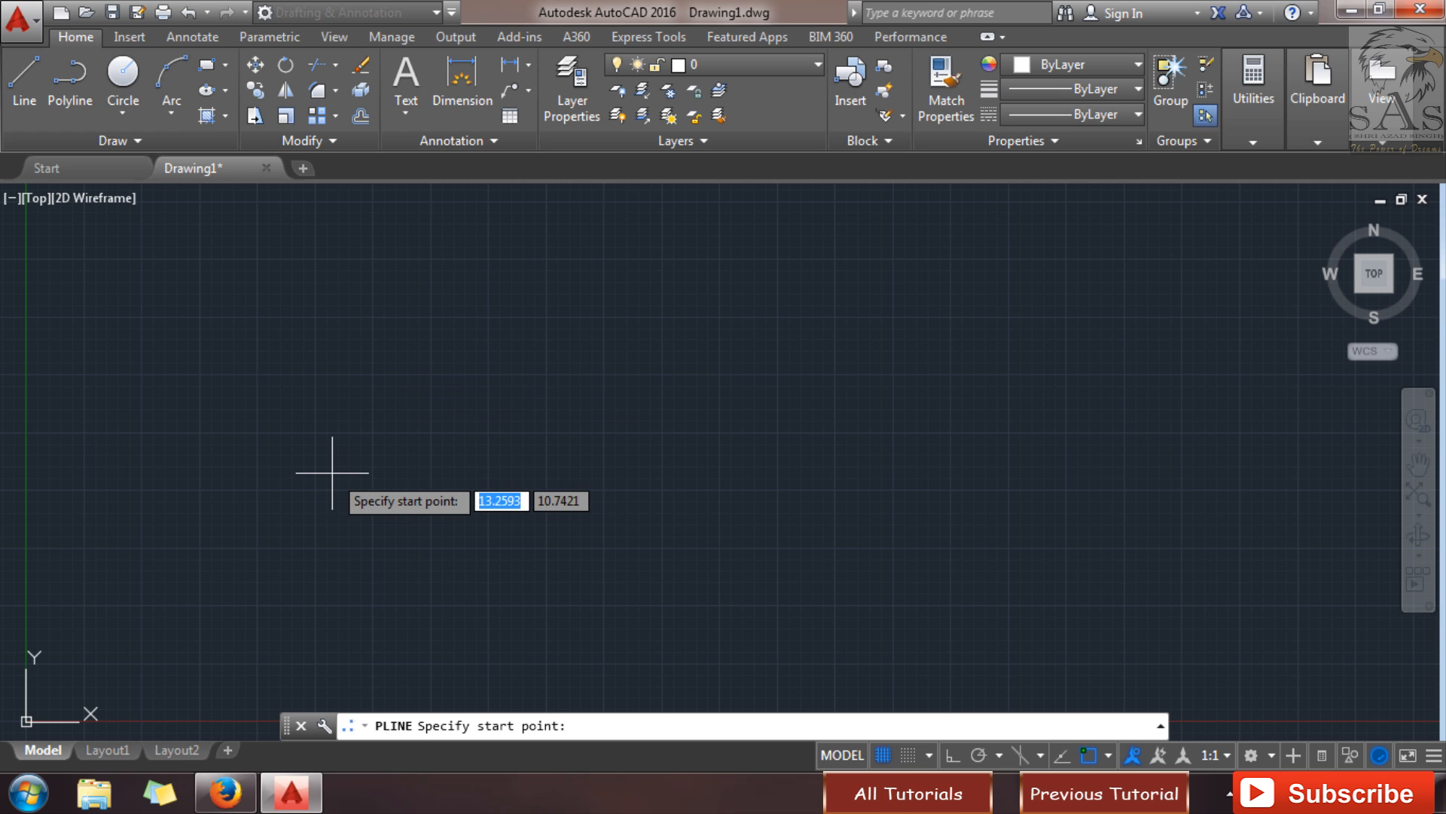
drag(358, 495, 526, 548)
key(Escape)
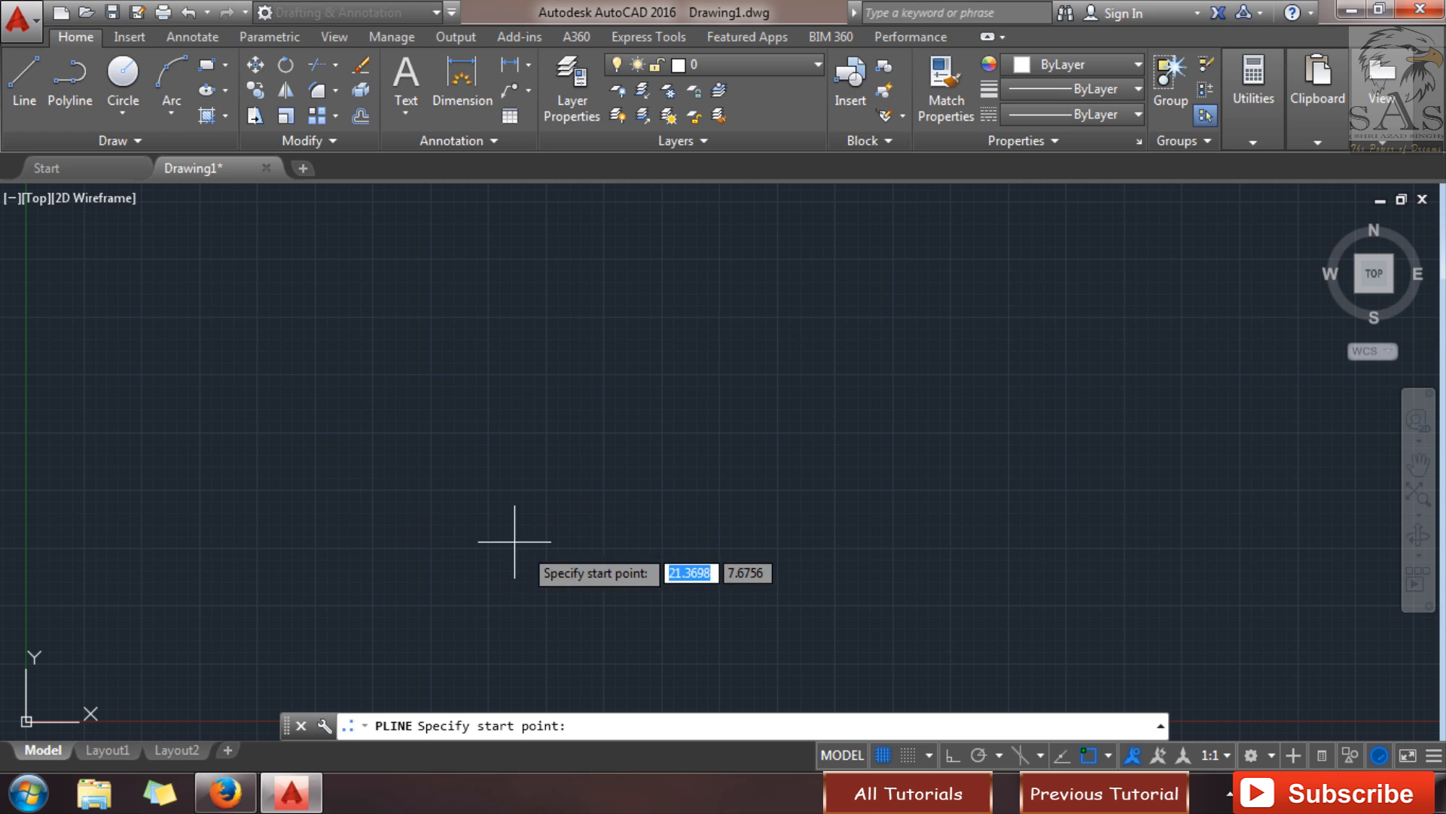
click(285, 494)
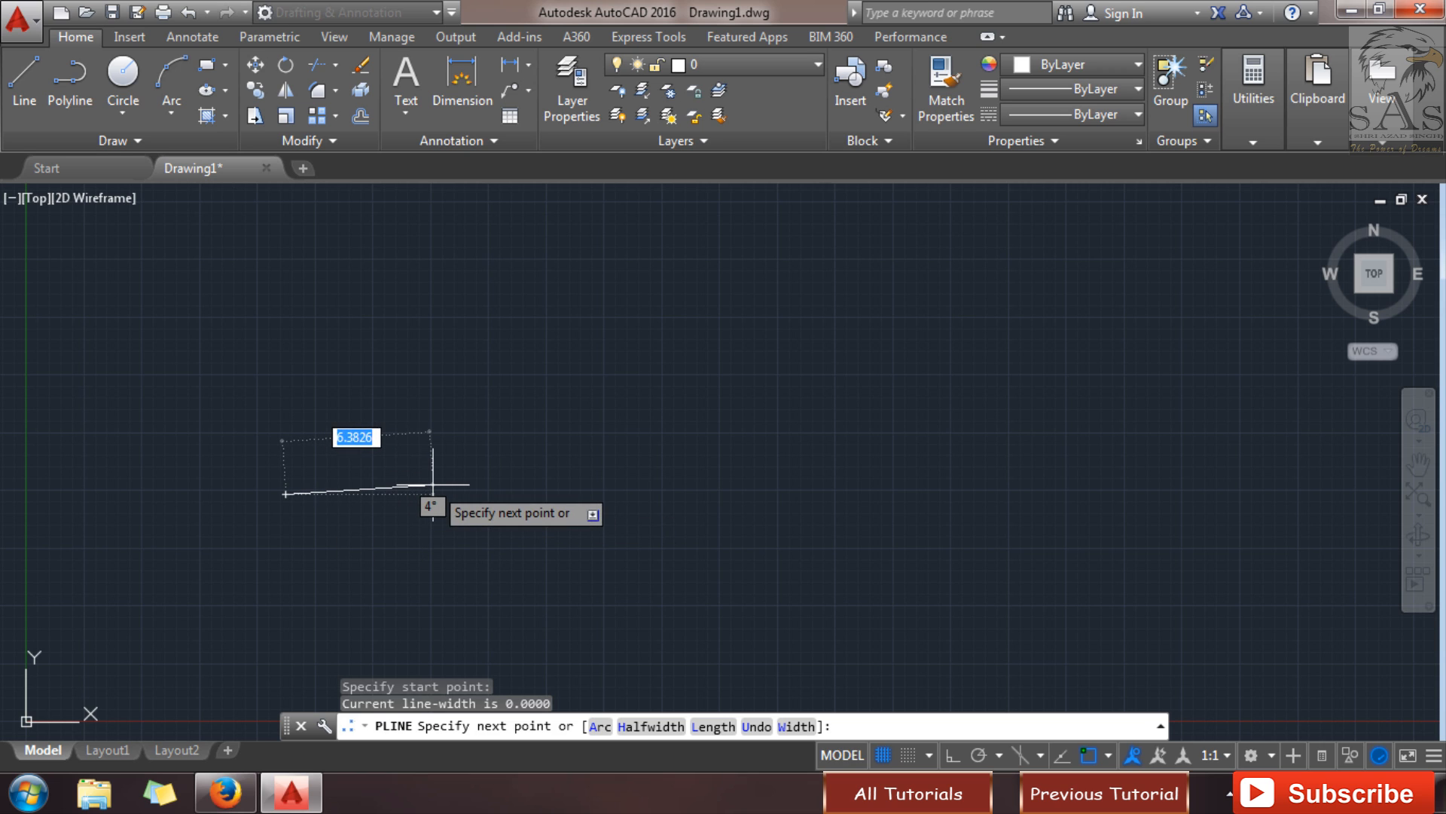
click(673, 491)
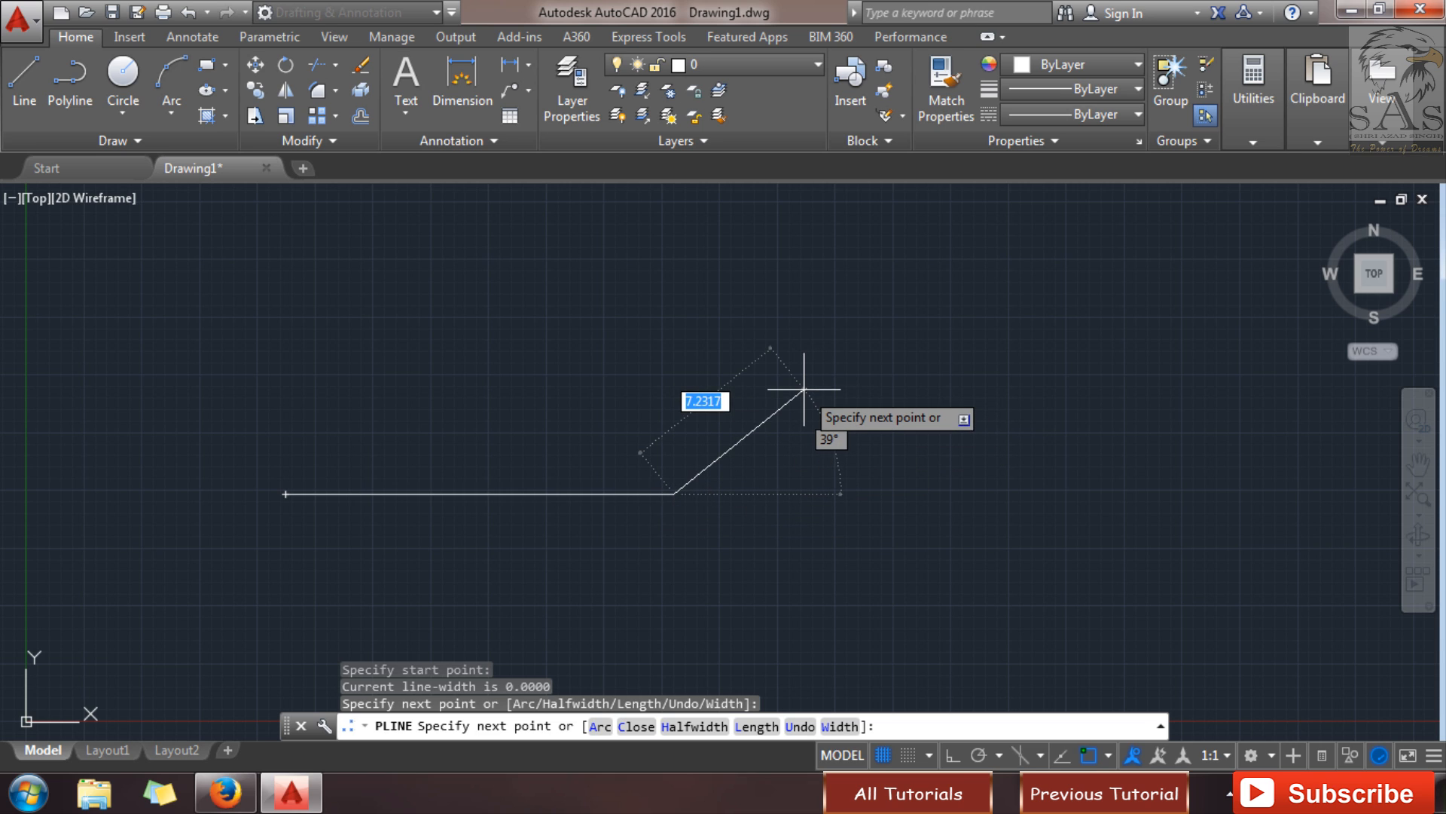
- Continue the polyline with a semicircular arc about 7.64 units across, ending directly above the base segment's right end
mouse_move(563, 696)
mouse_down()
mouse_move(595, 723)
mouse_move(896, 765)
mouse_move(907, 753)
mouse_up()
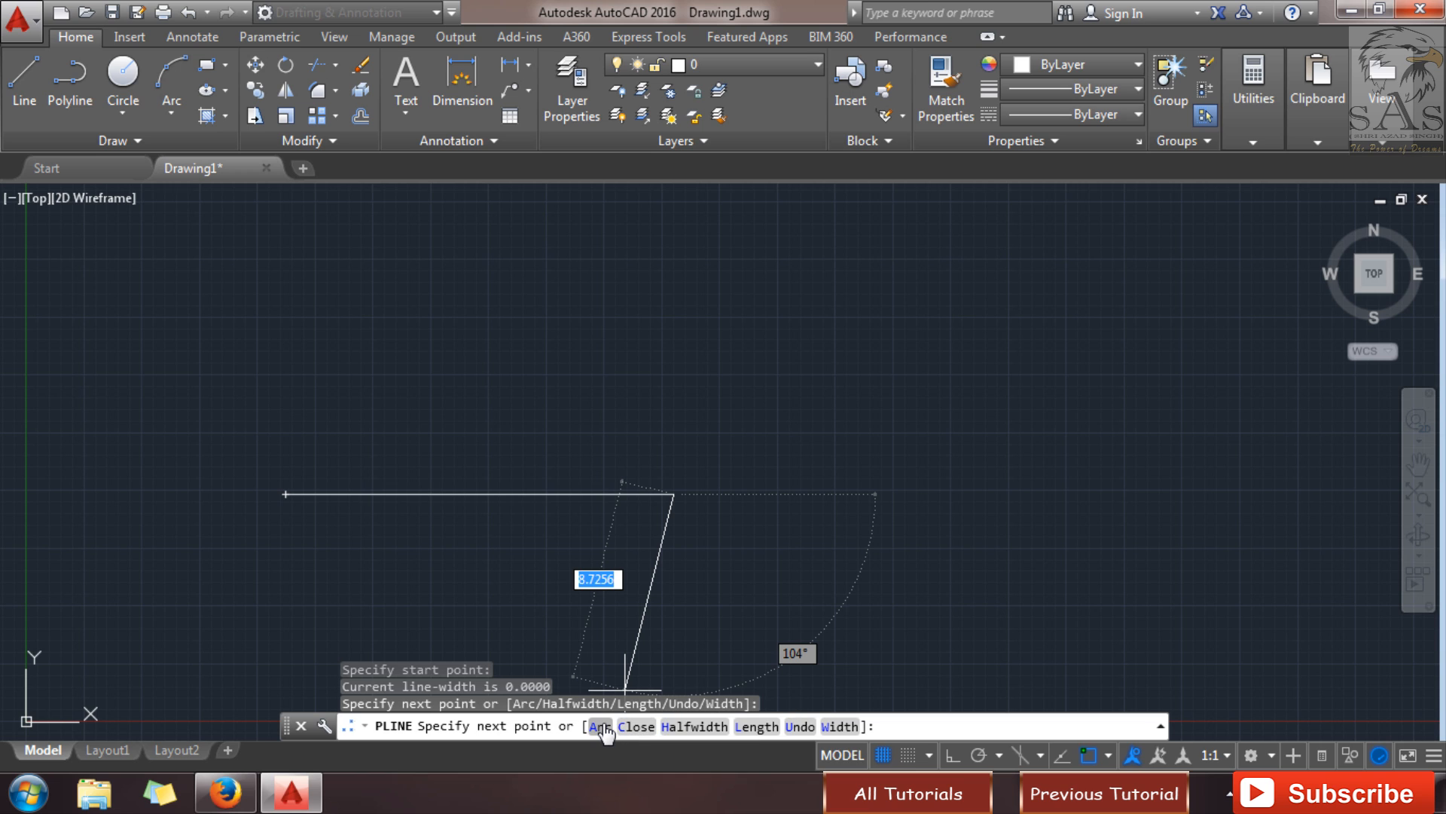
text(a)
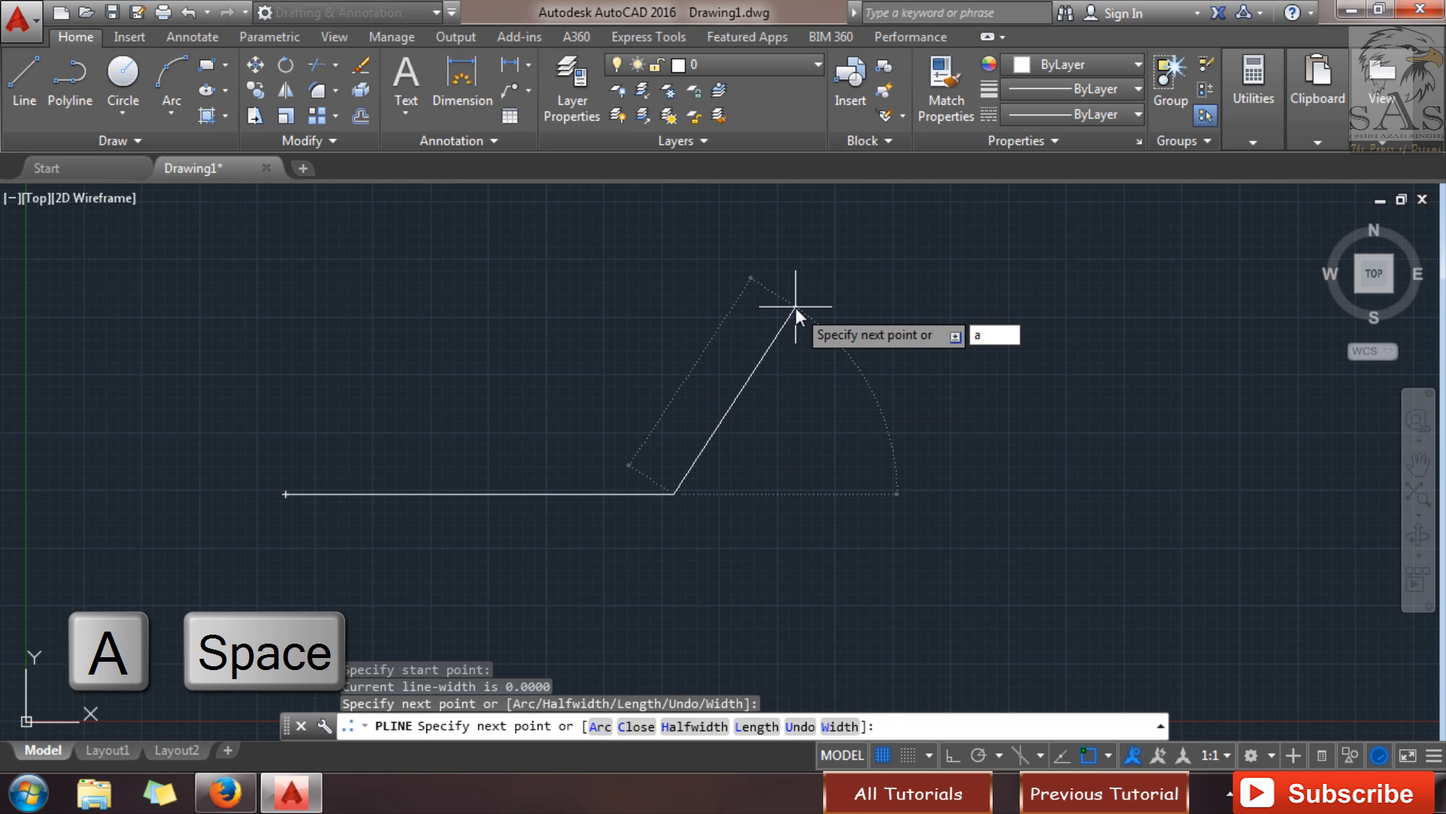
key(space)
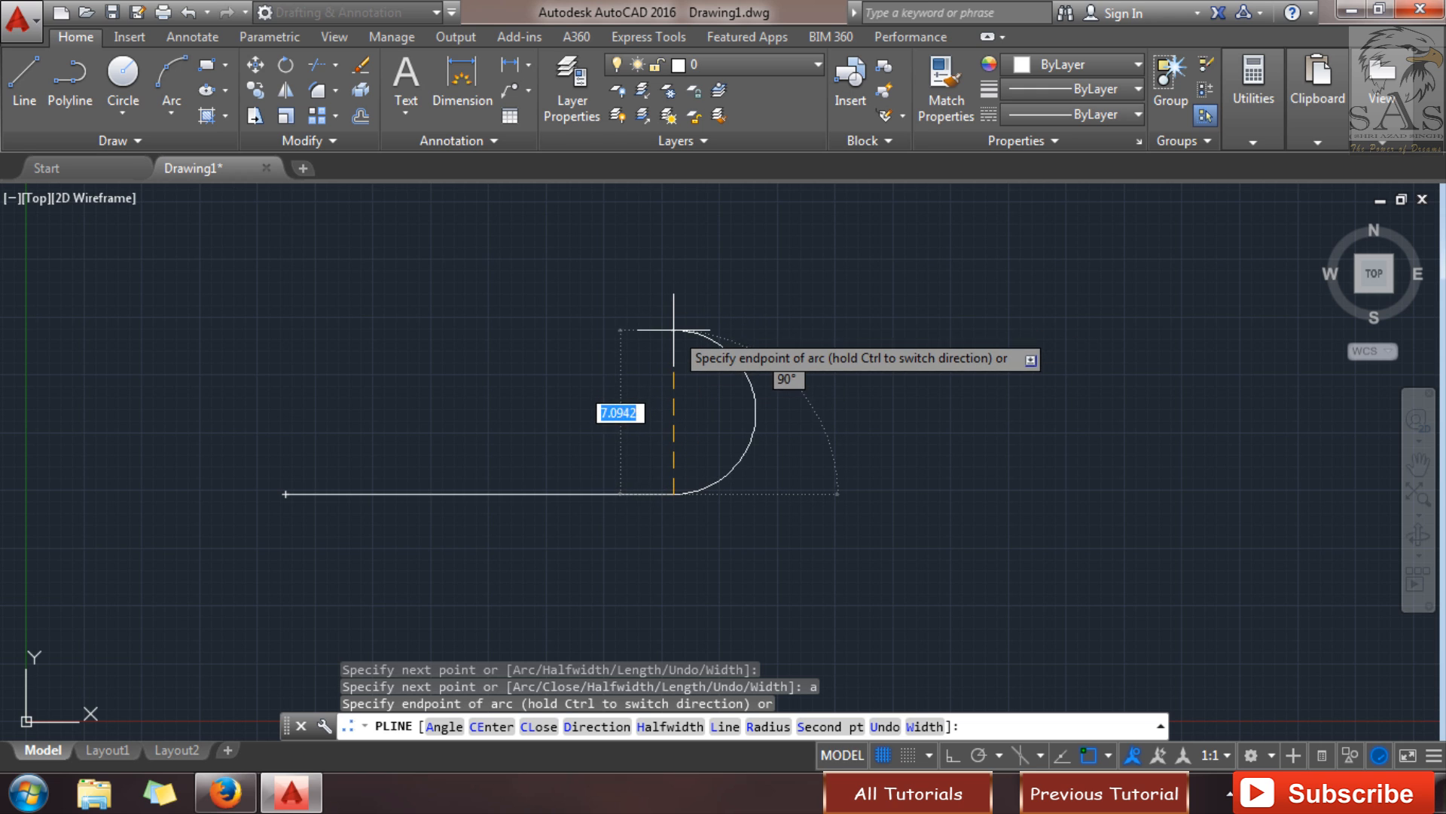
key(ctrl)
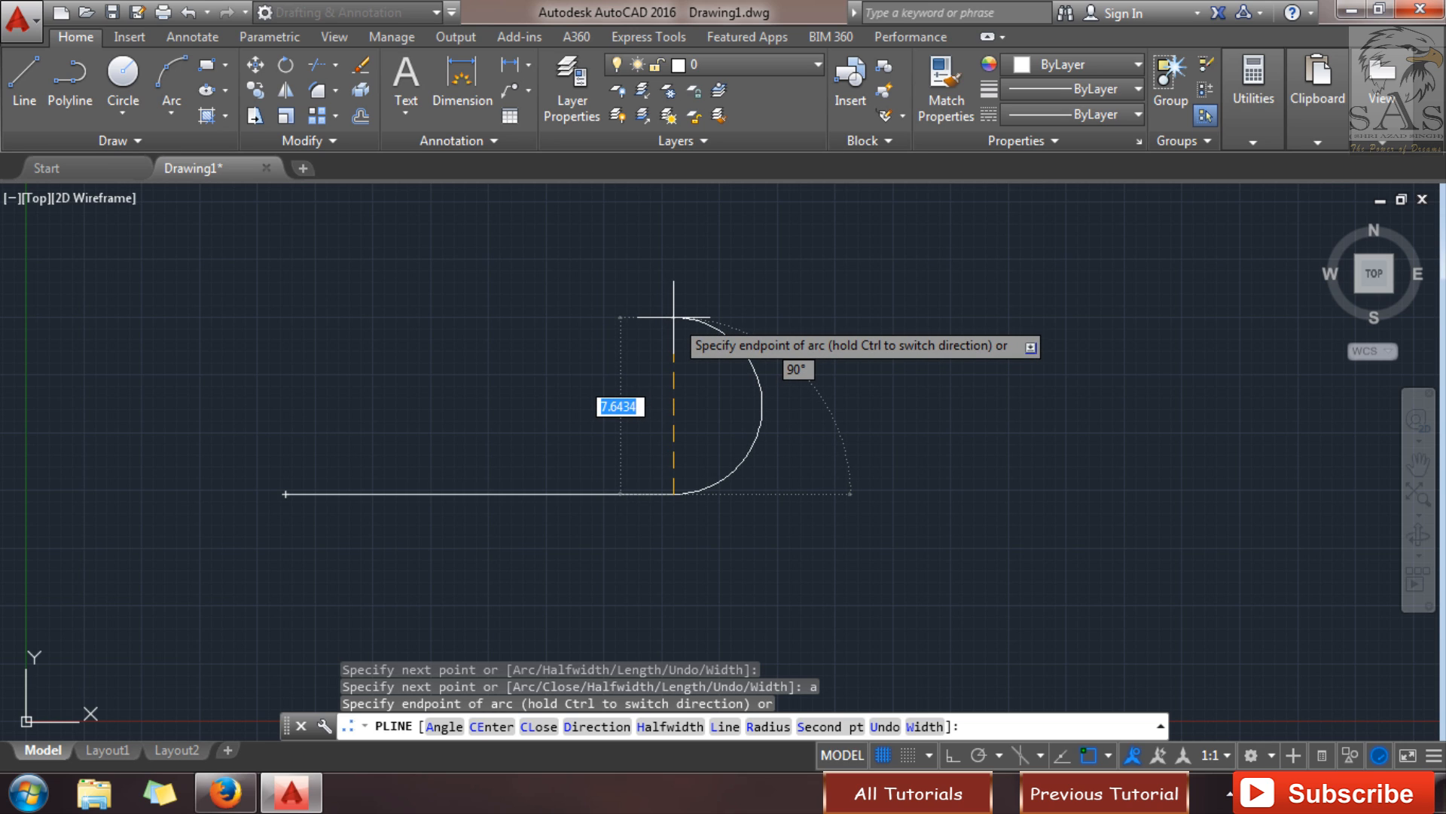
click(674, 317)
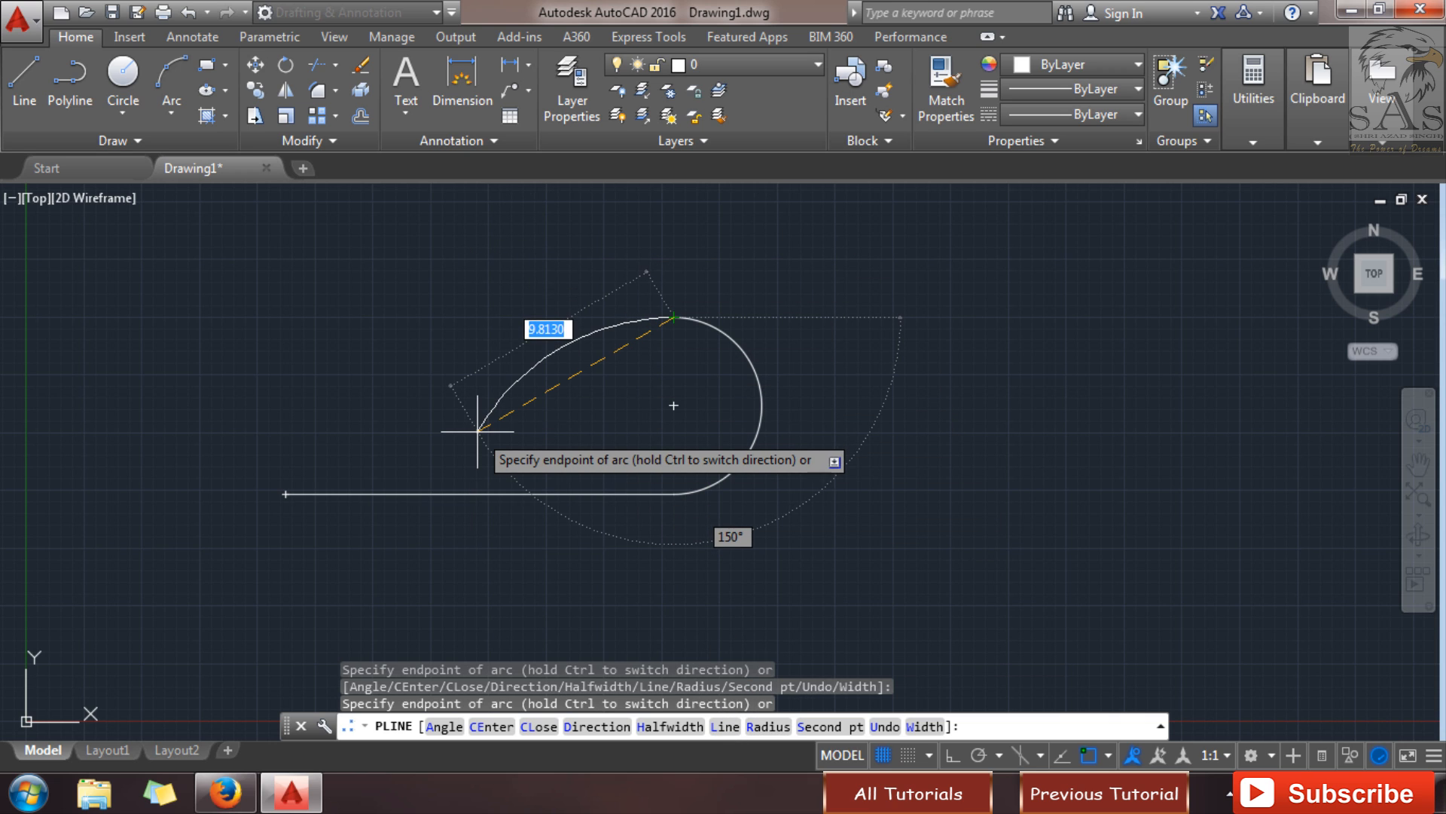
- Switch the polyline back to straight segments and draw a nearly horizontal top edge leftward to above the base's left end
text(l)
key(Return)
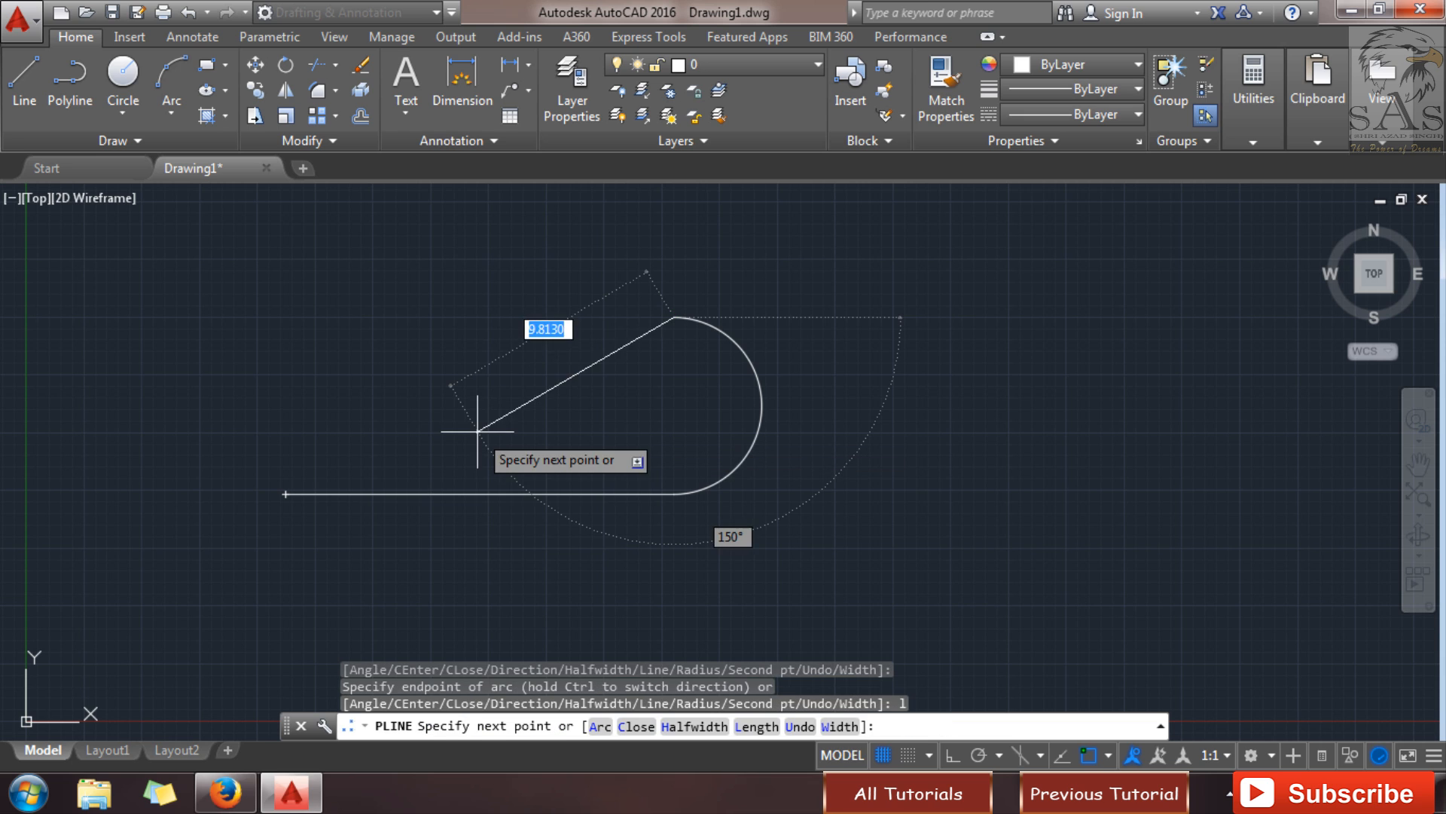
click(298, 318)
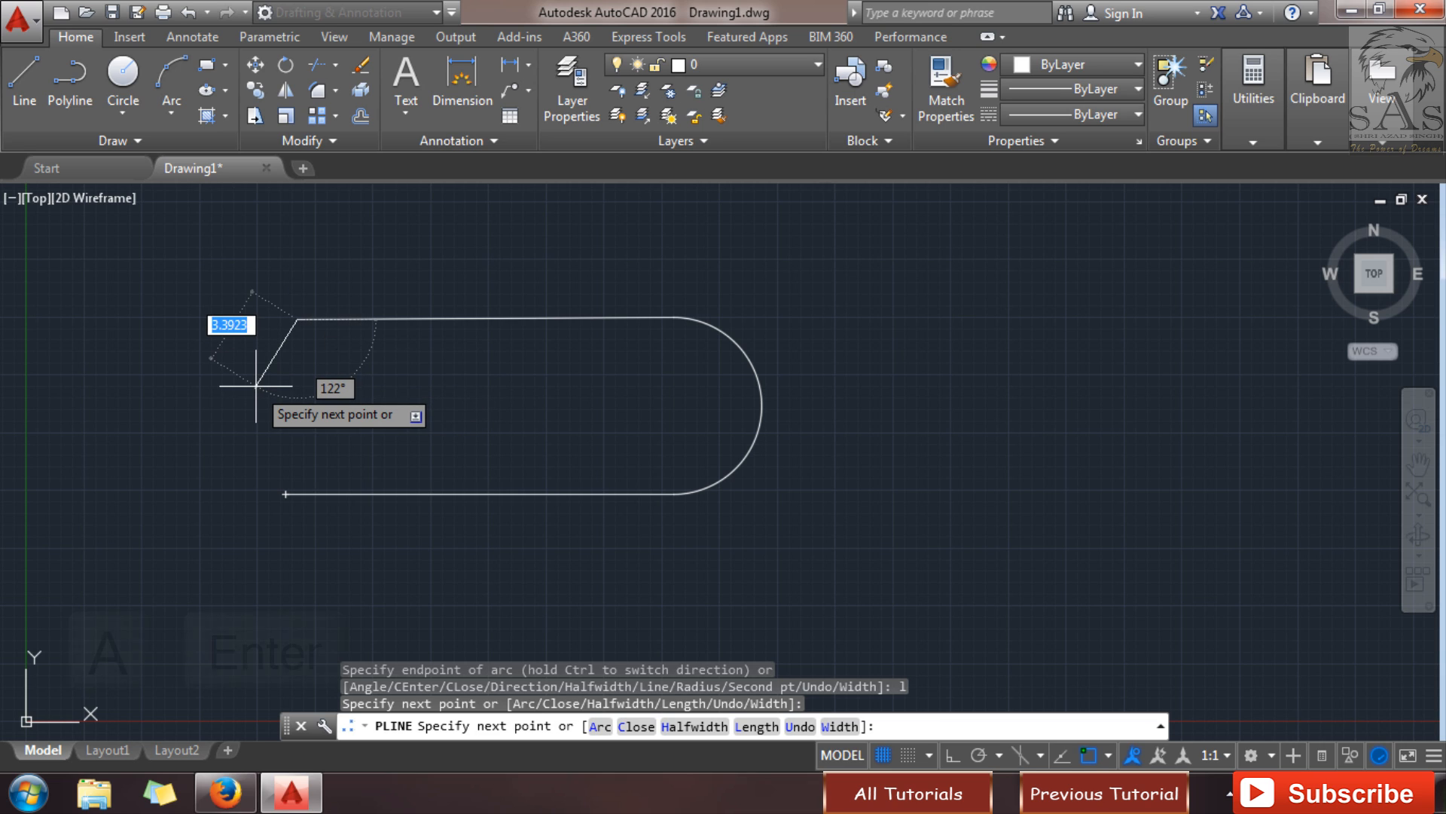
- Close the outline with a left-hand arc ending at the polyline's start point, and finish the polyline
text(a)
key(Return)
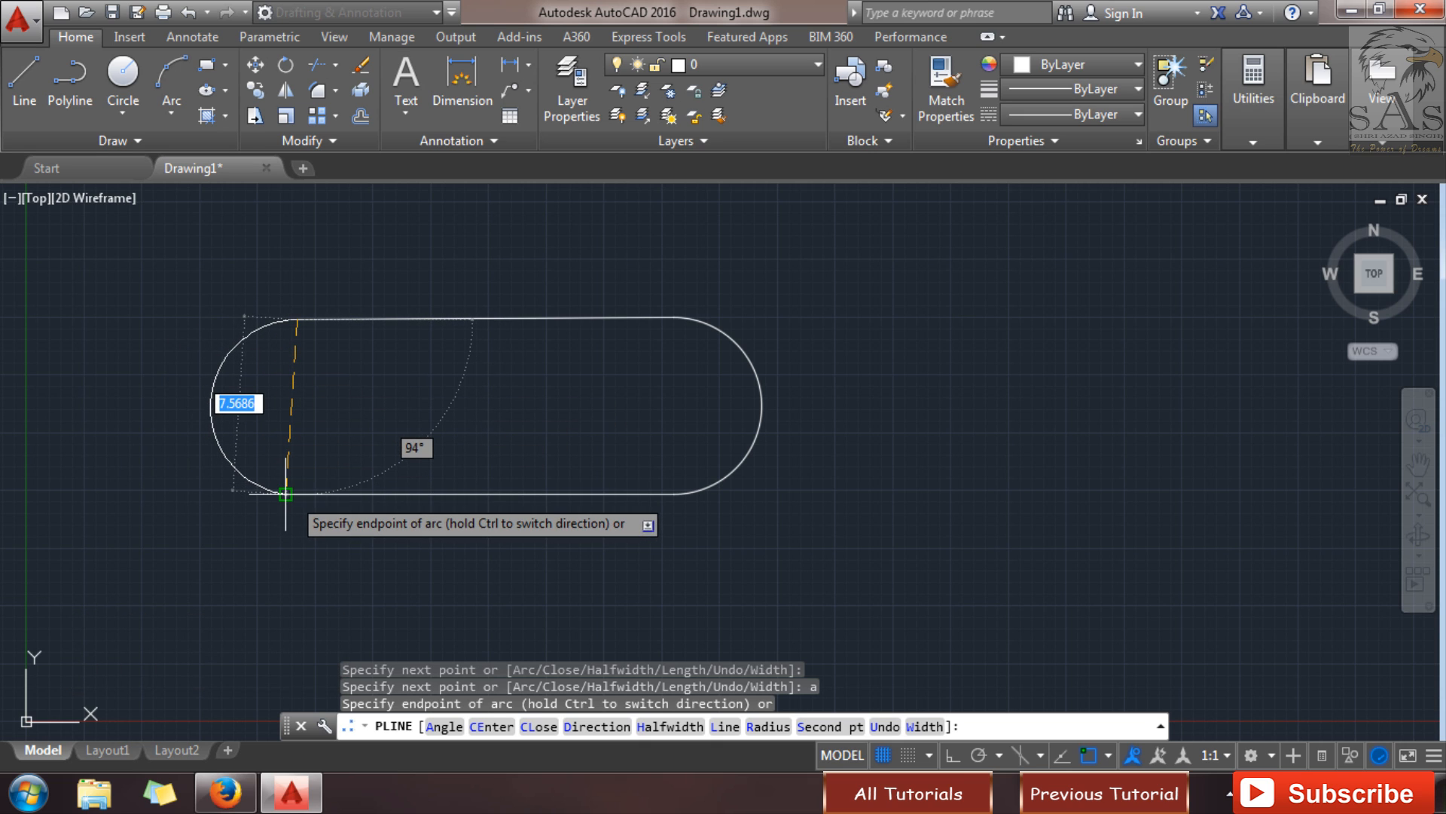
click(285, 494)
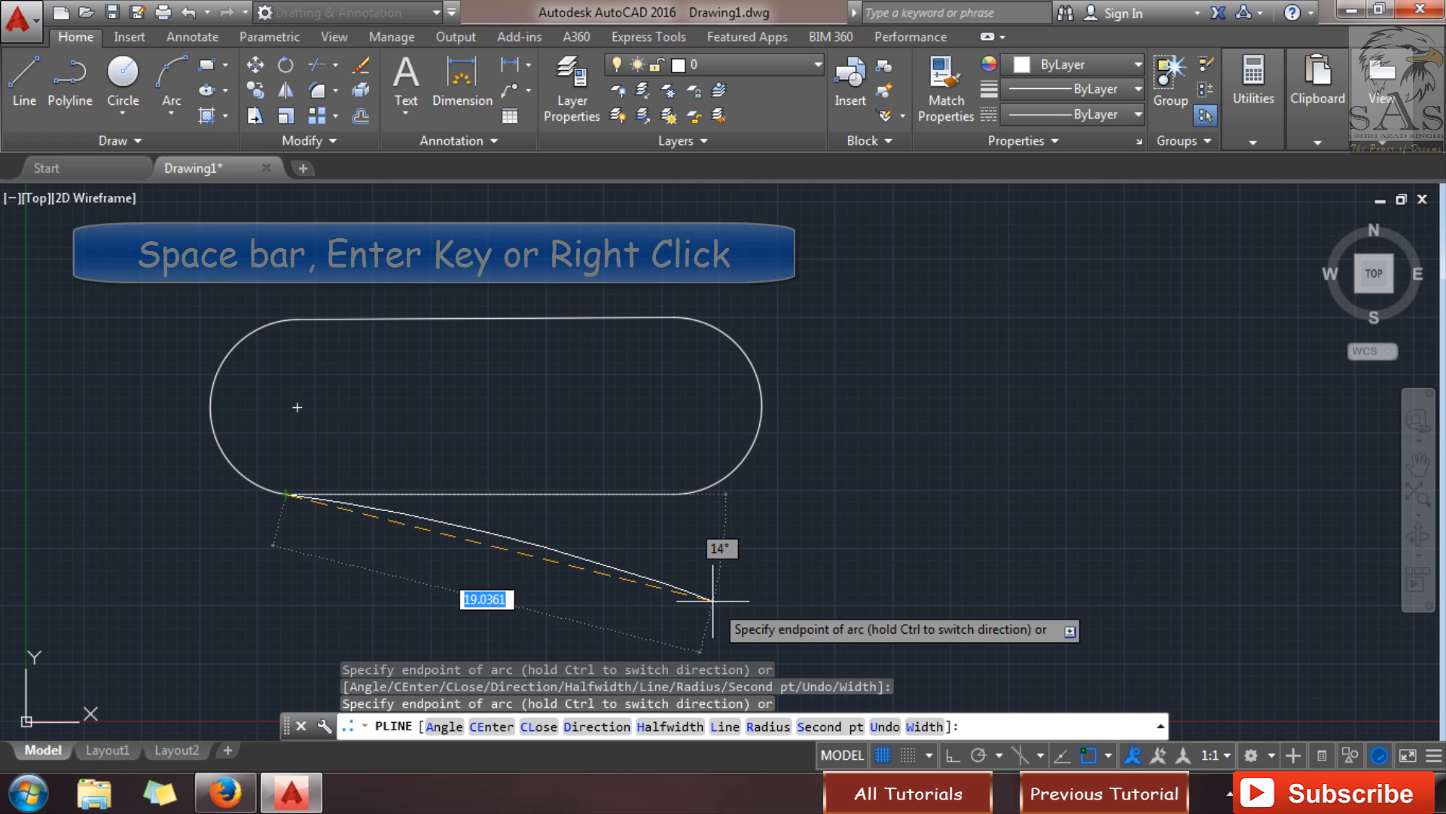
key(Escape)
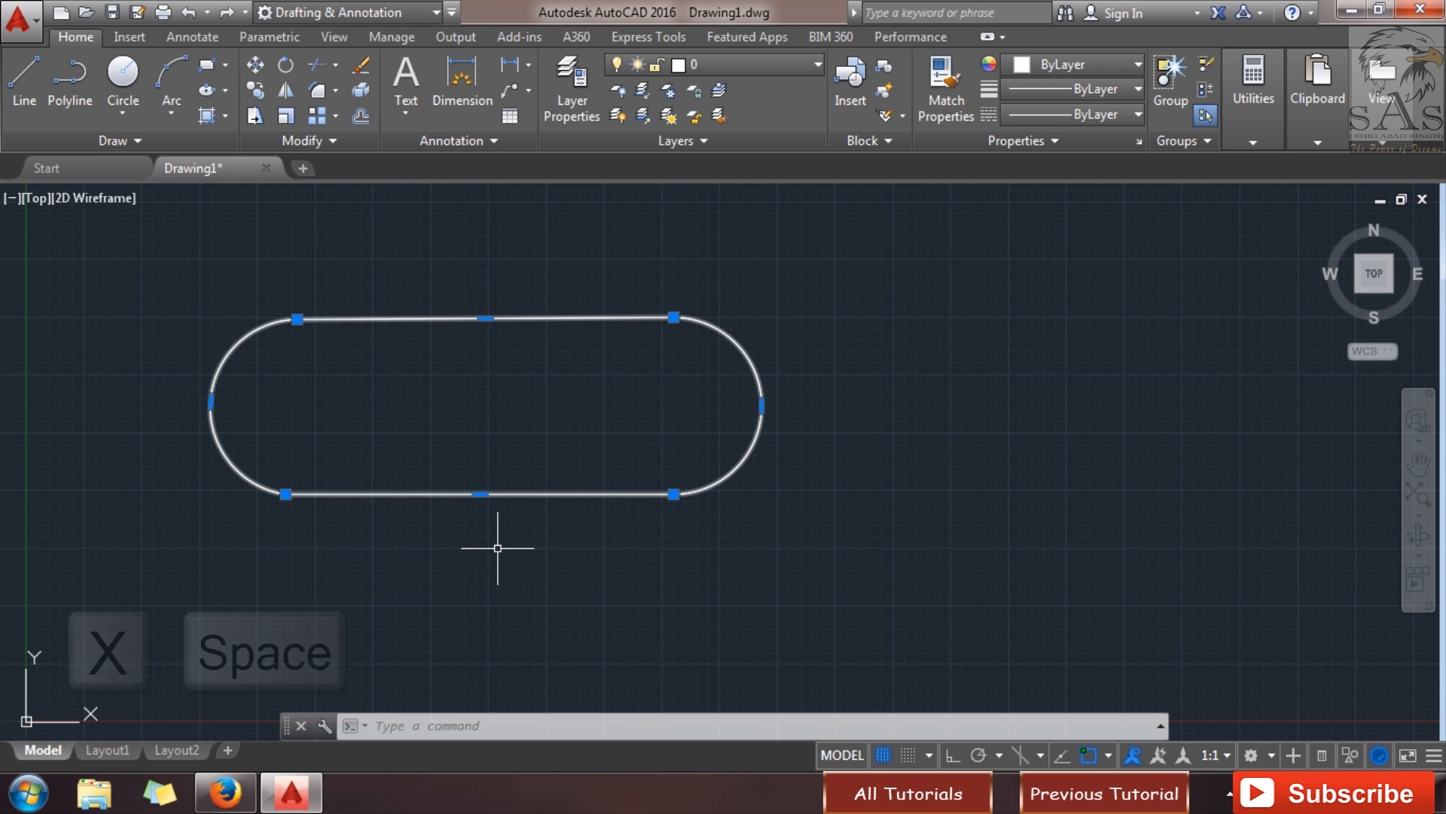
- Explode the slot-shaped polyline, check that its bottom line and right arc select separately, and undo the explosion
text(x)
key(space)
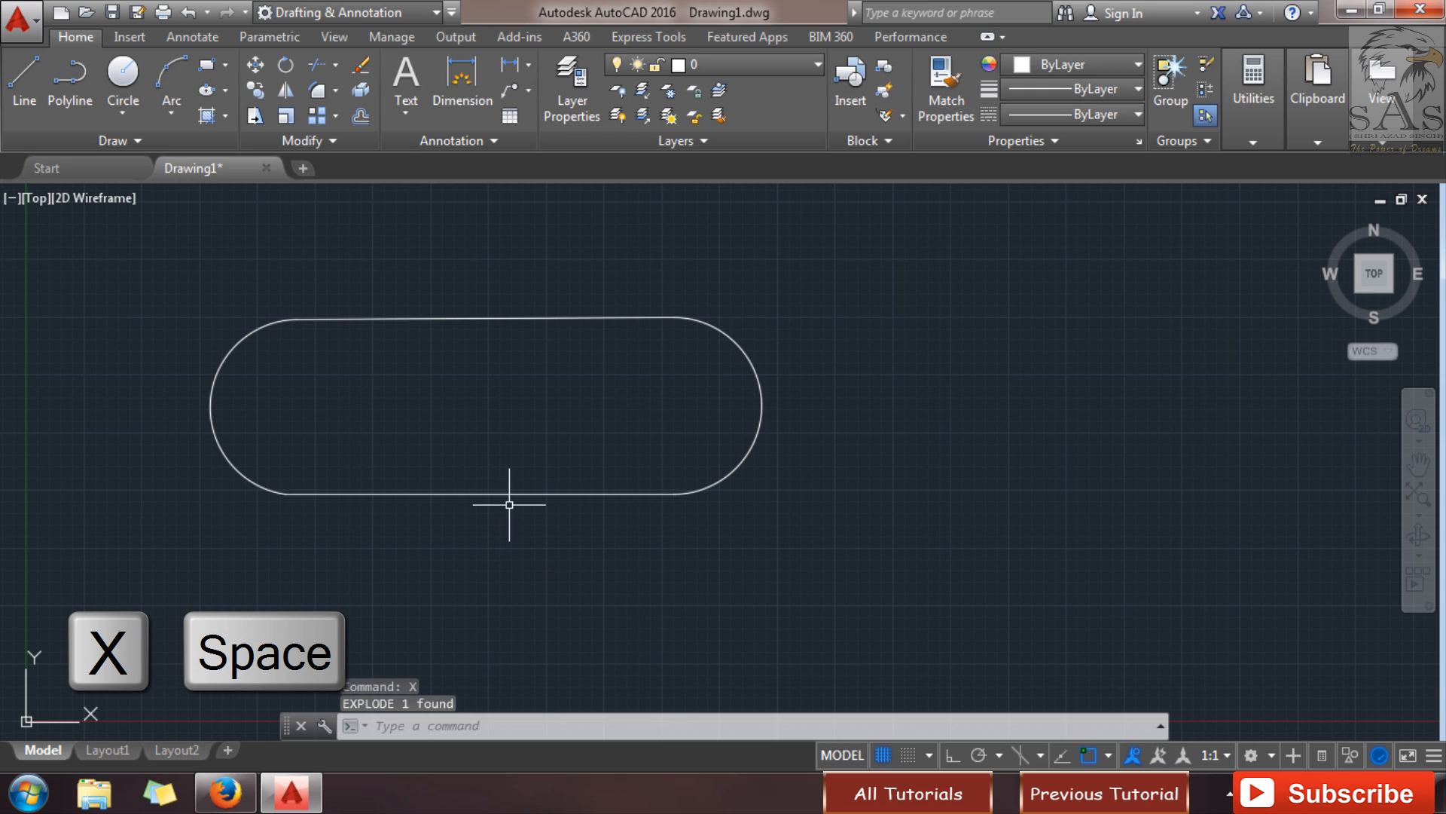
click(550, 494)
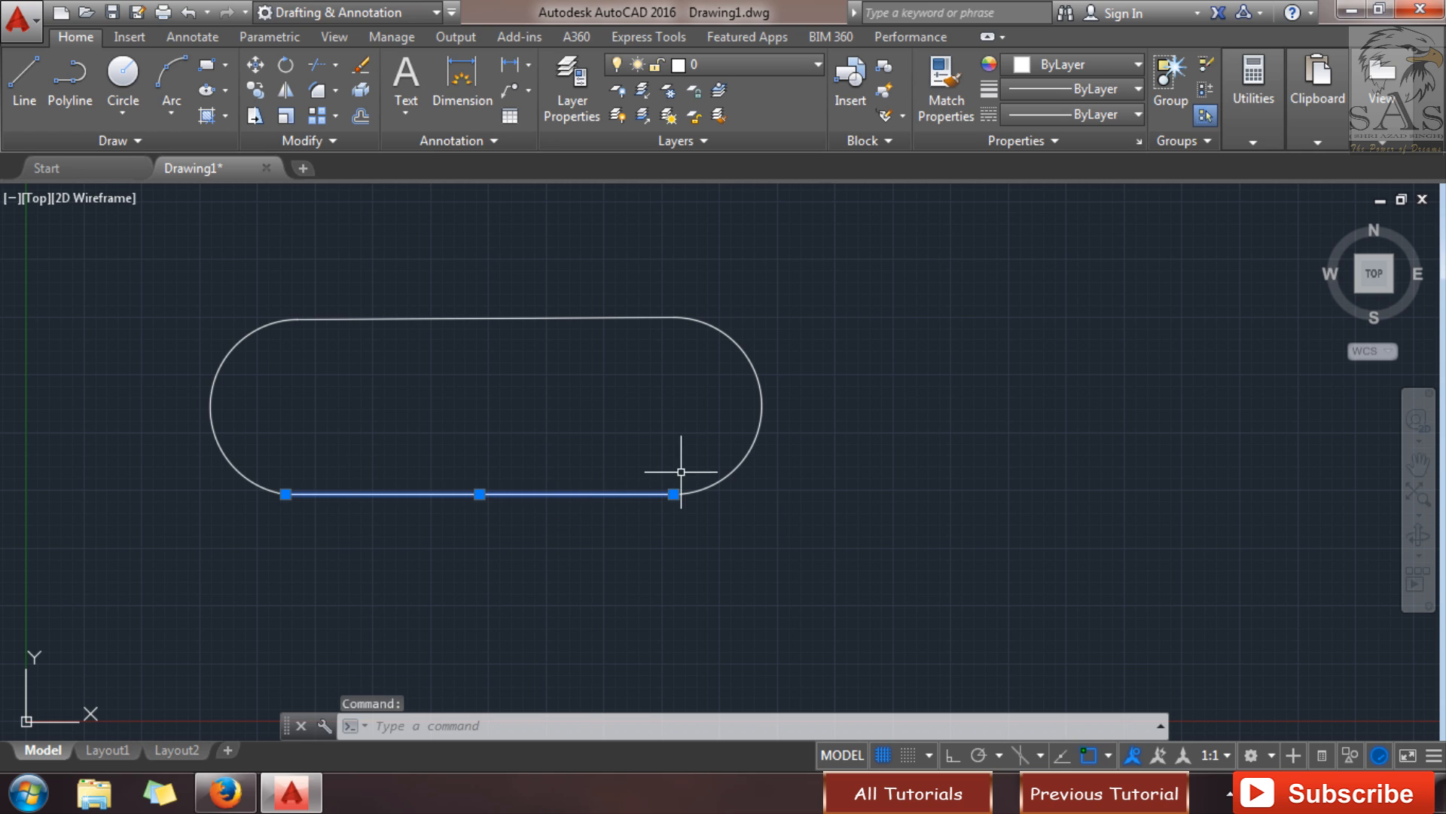
click(756, 427)
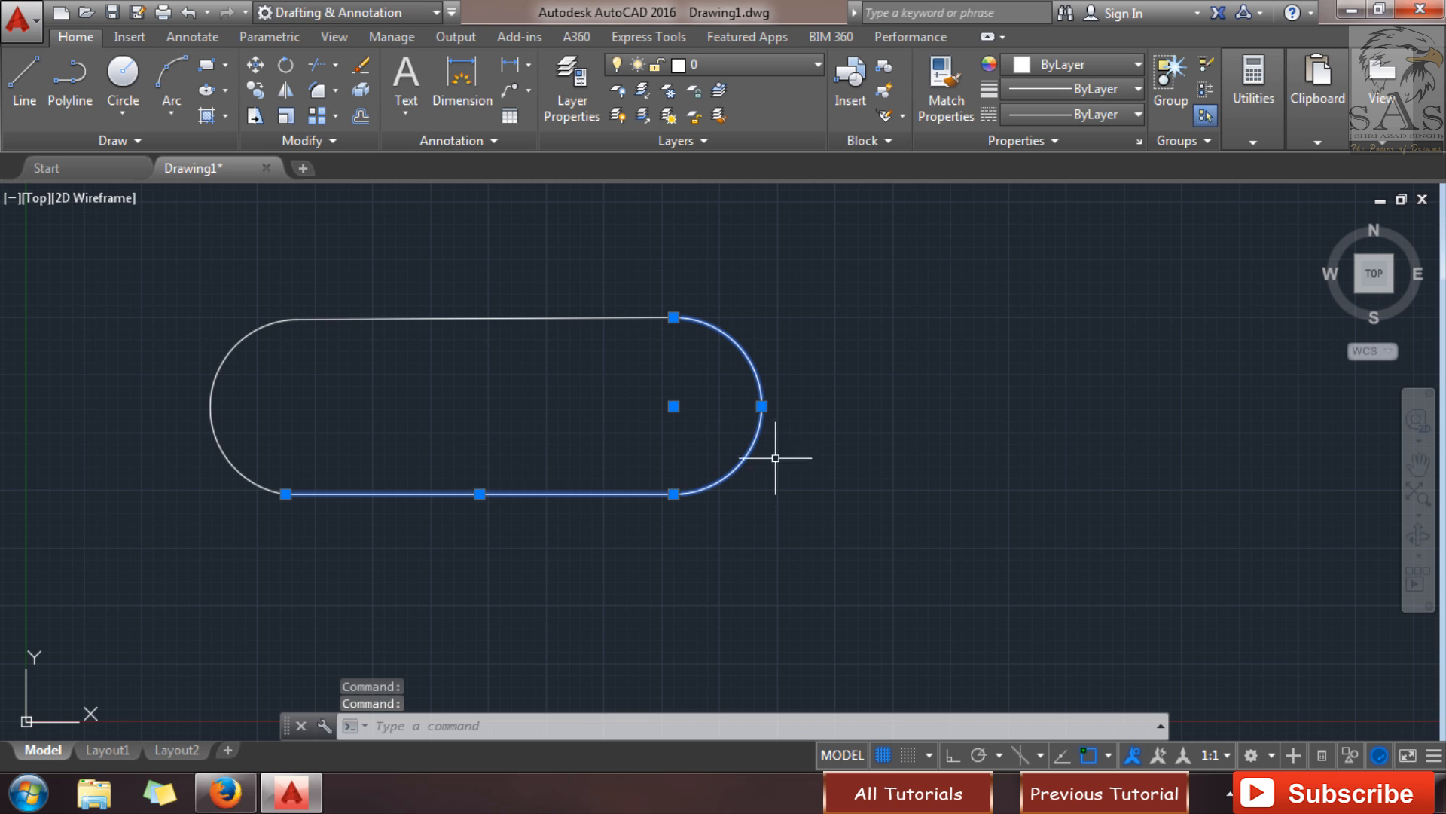
key(ctrl+z)
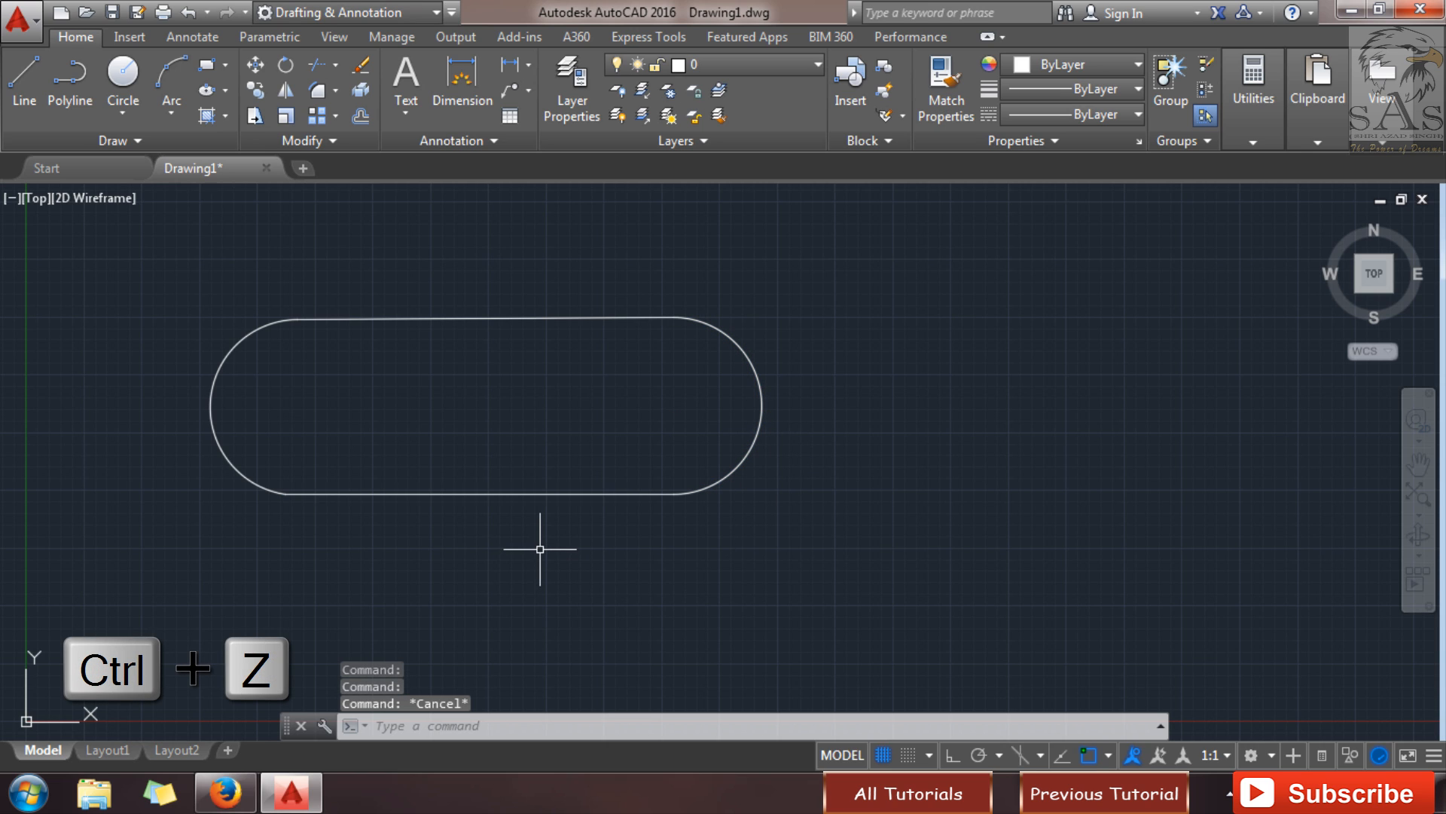
- Stretch the slot polyline's lower-right vertex outward, down and to the right of the shape
click(599, 494)
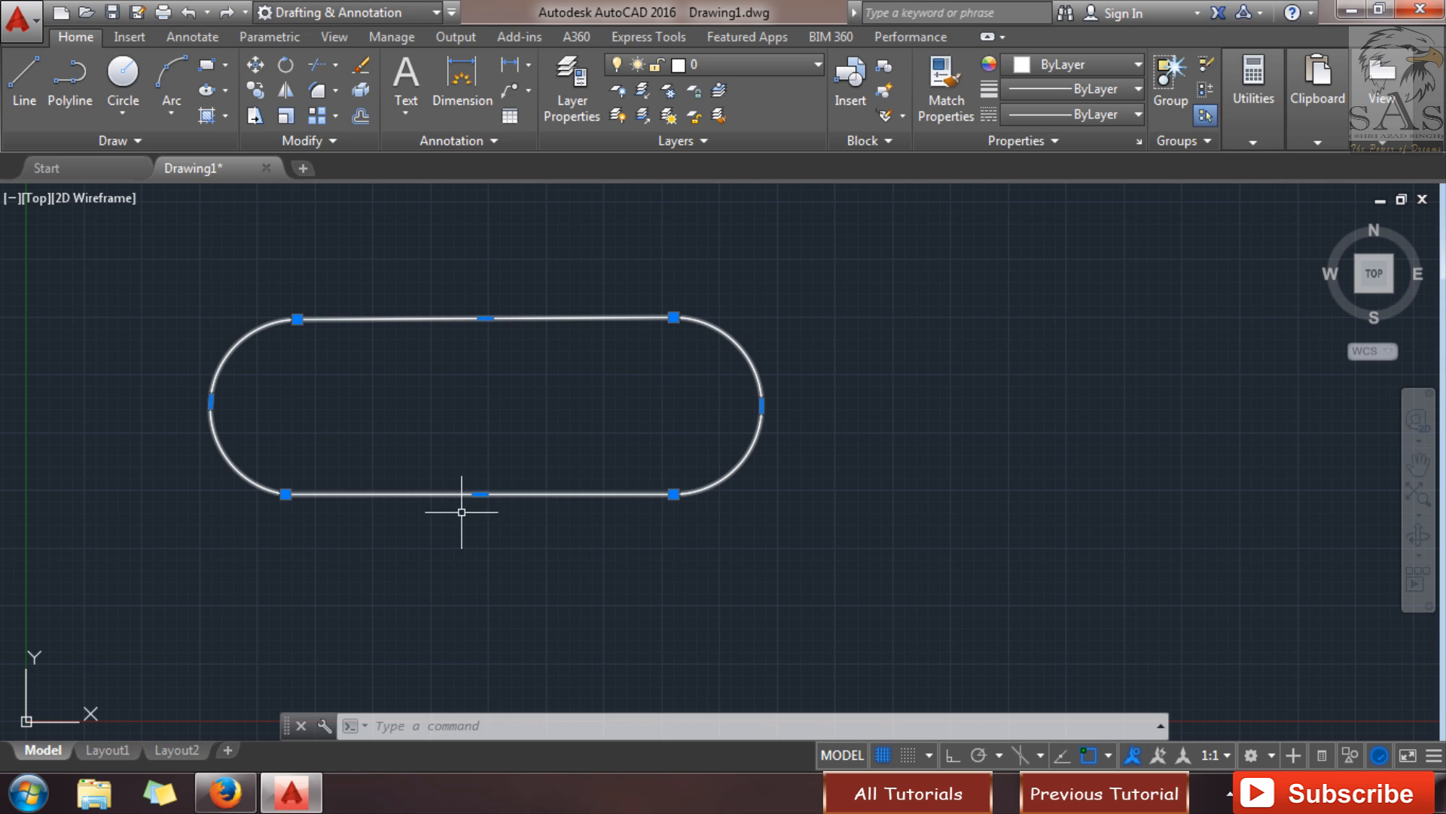
click(673, 494)
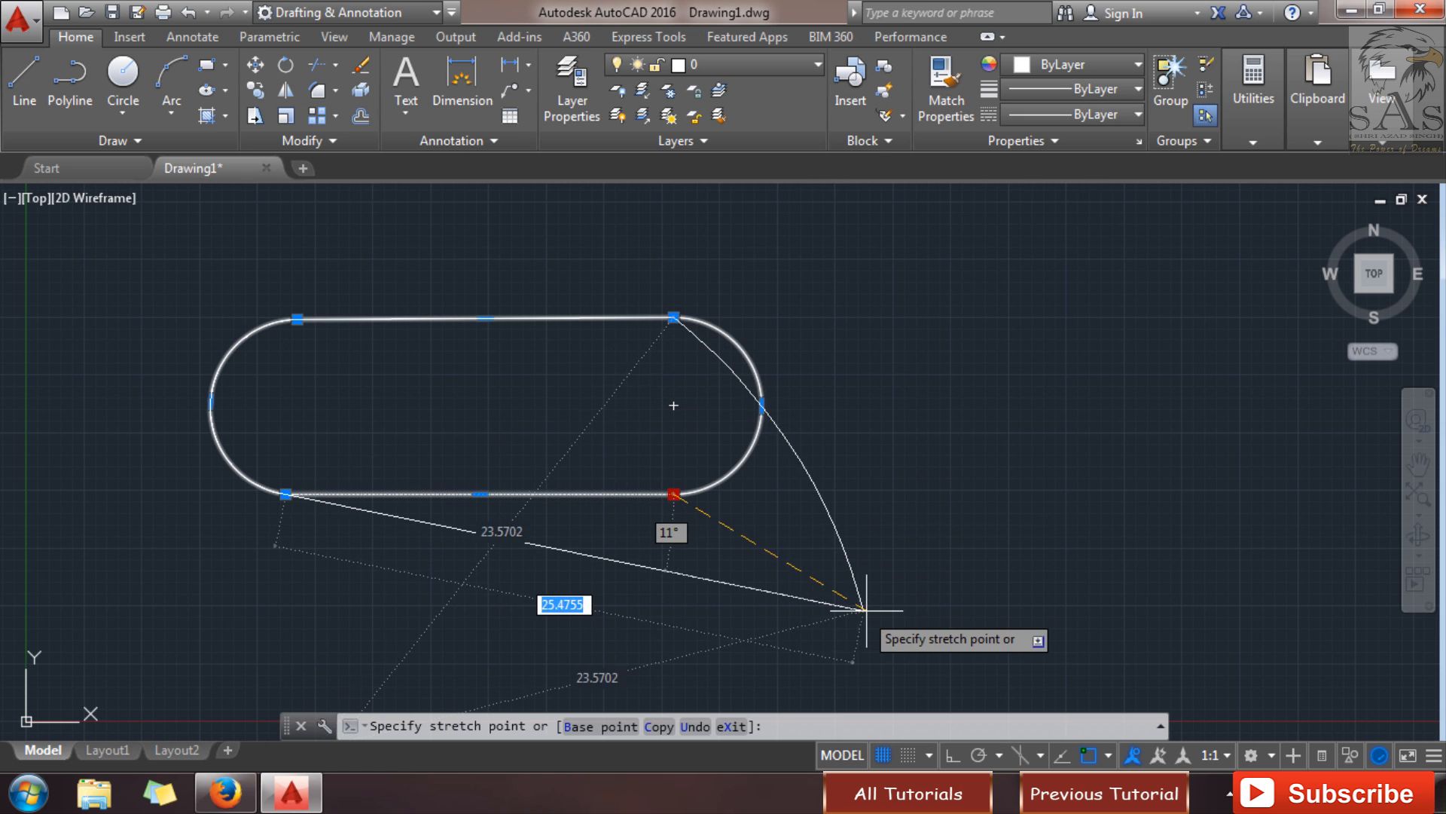
click(954, 598)
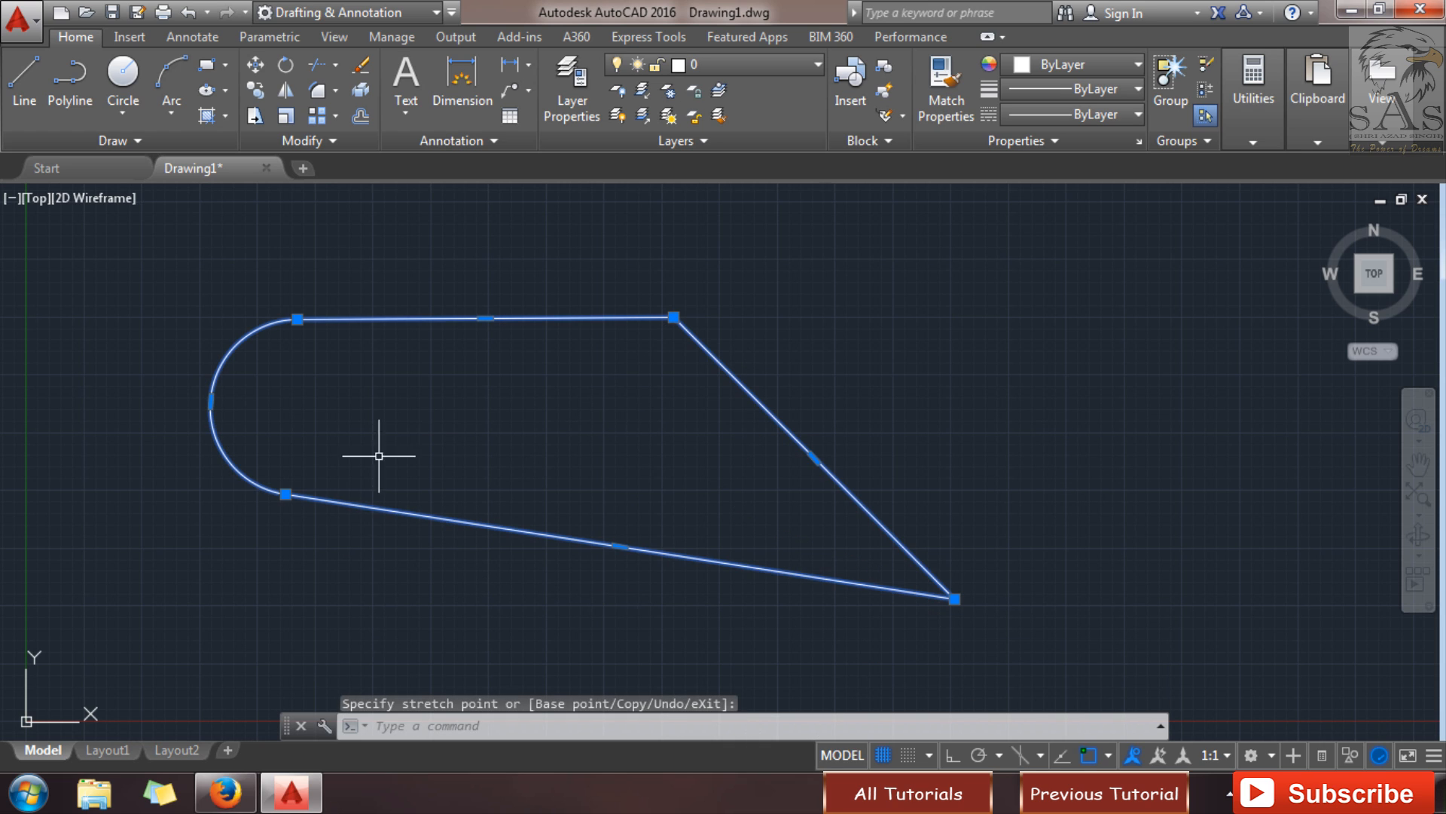
key(Escape)
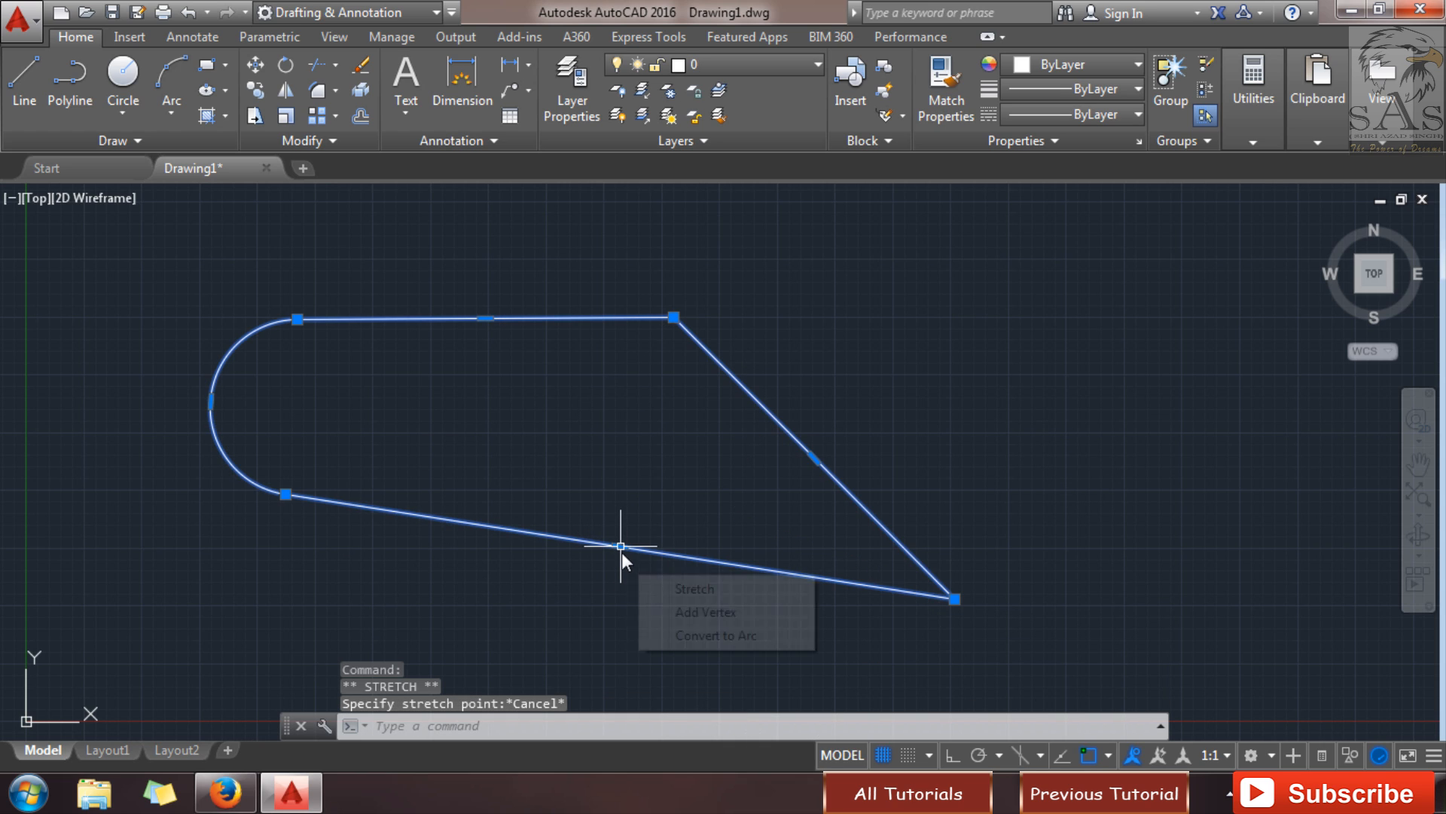
- Add a vertex at the middle of the polyline's bottom edge and place it below that edge
mouse_move(621, 545)
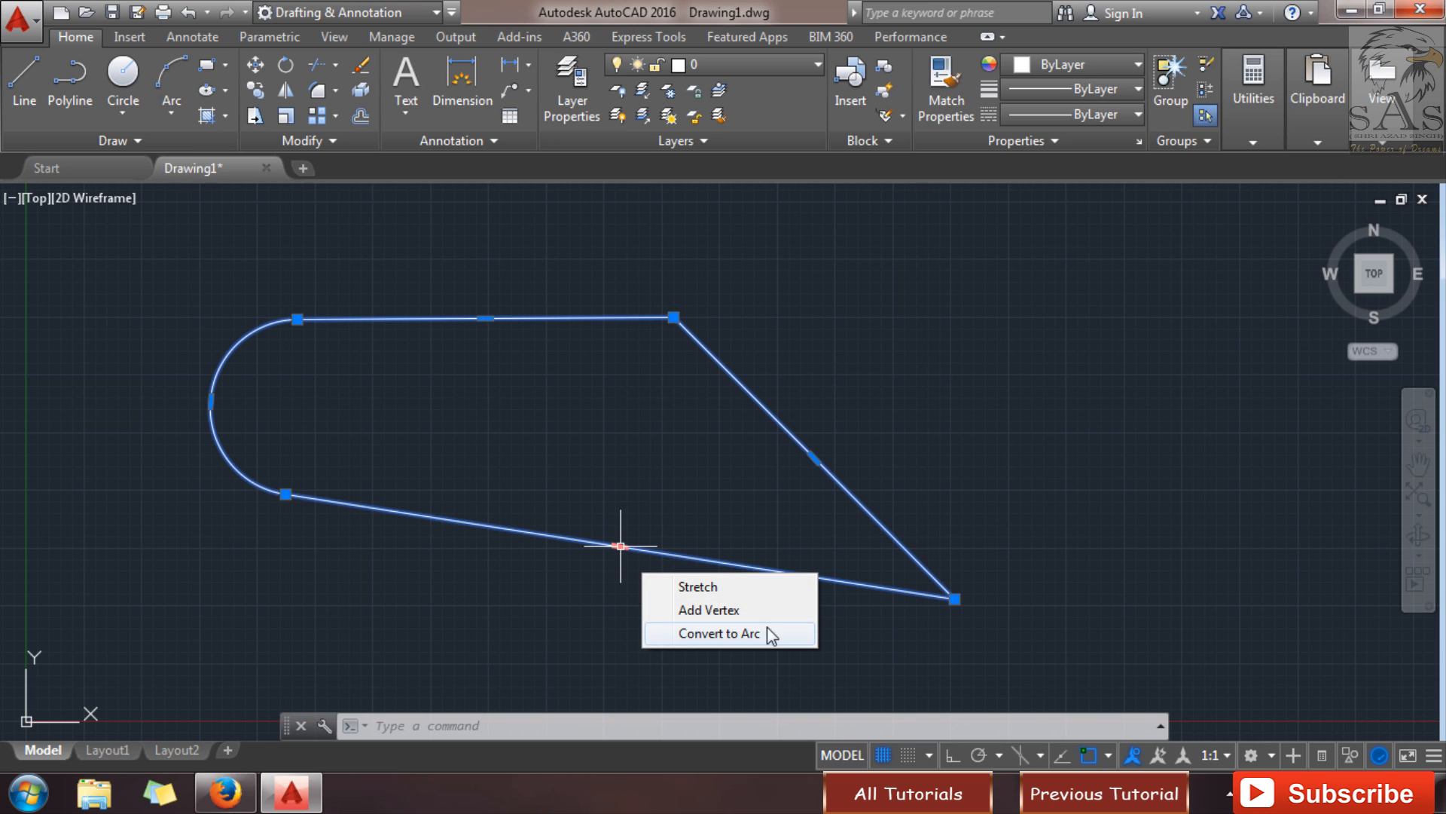
click(725, 612)
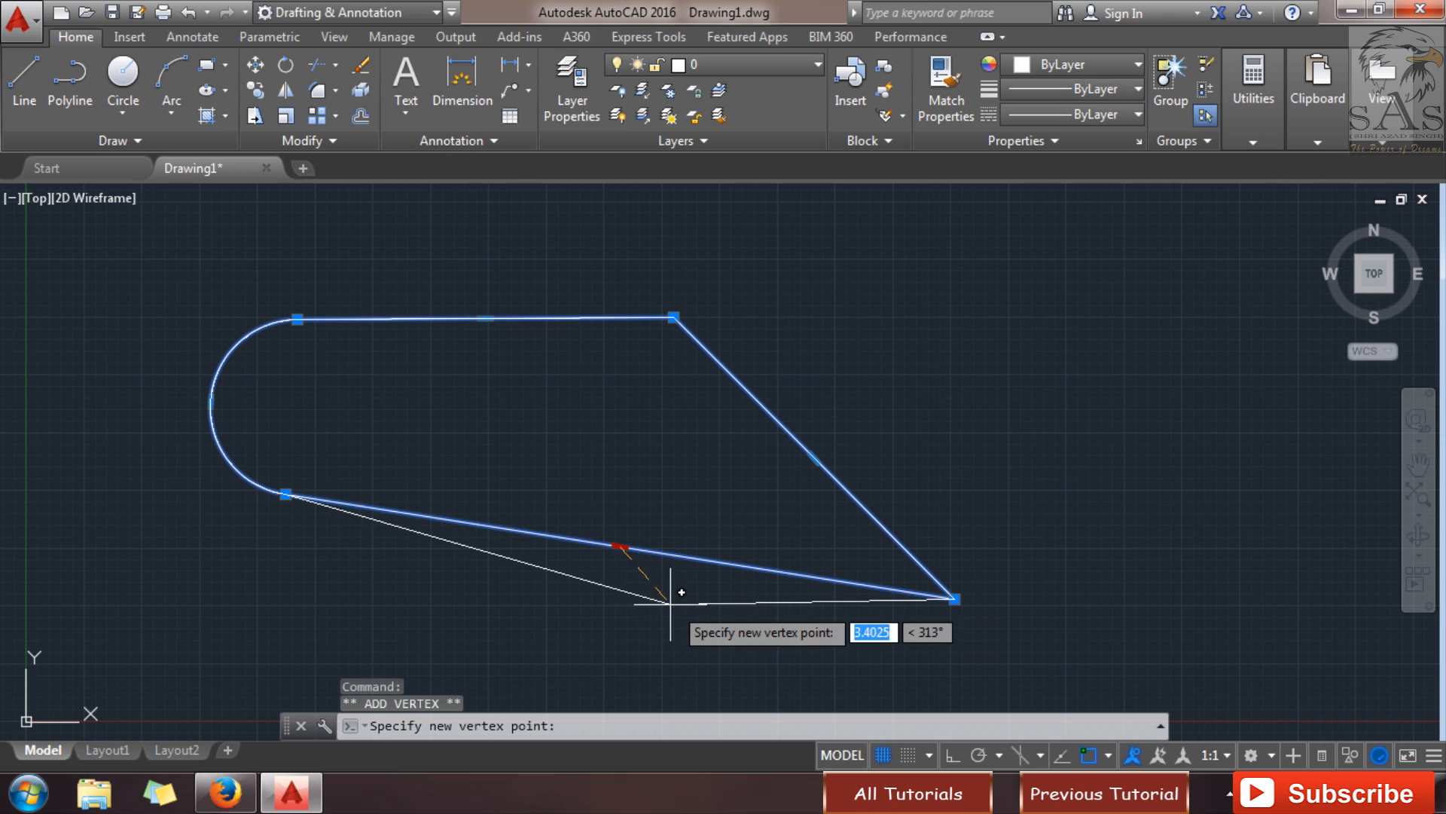
click(575, 633)
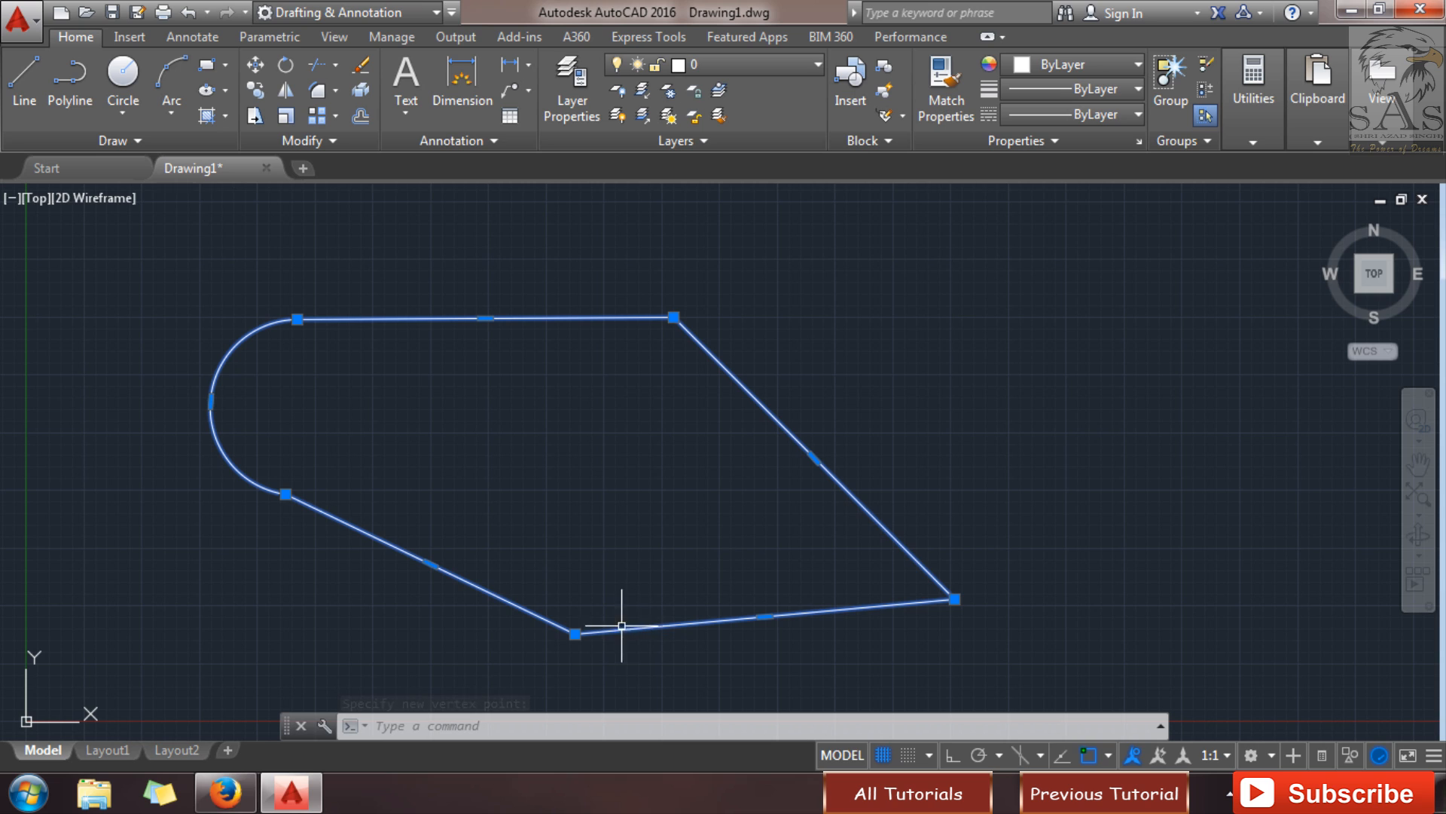
- Convert the polyline's straight top edge to an arc that bulges downward into the shape
click(486, 318)
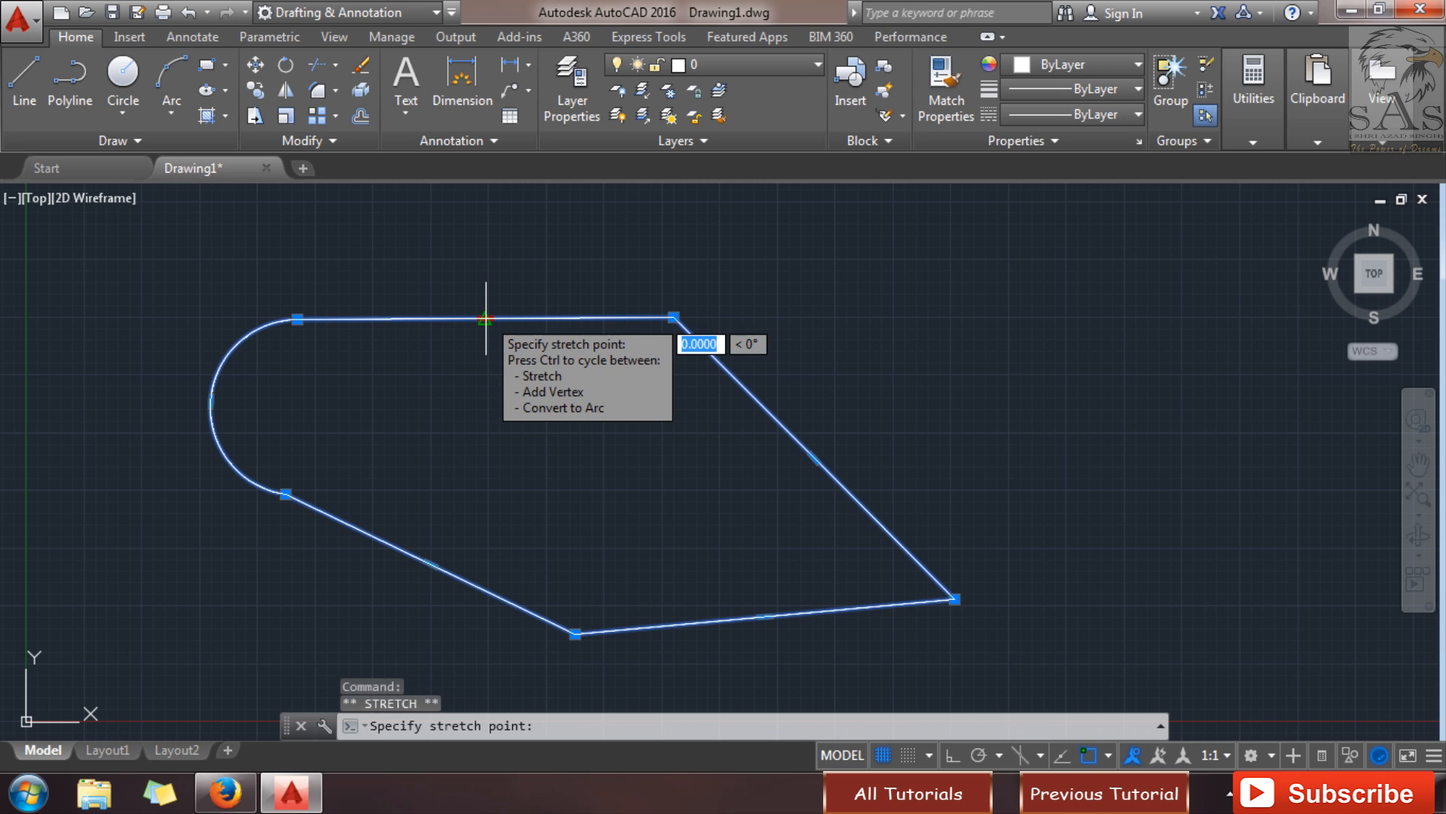
key(Escape)
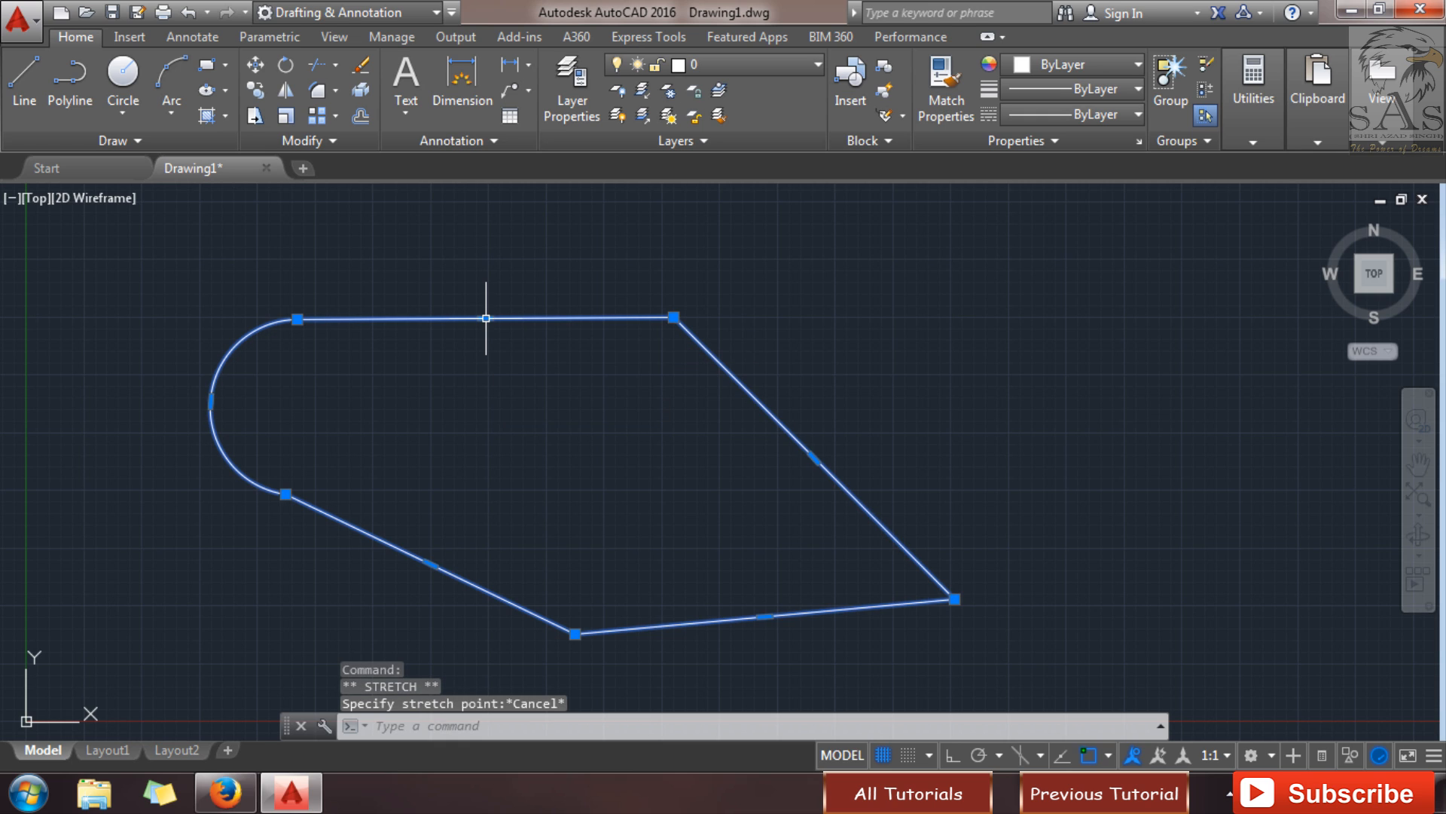
mouse_move(486, 318)
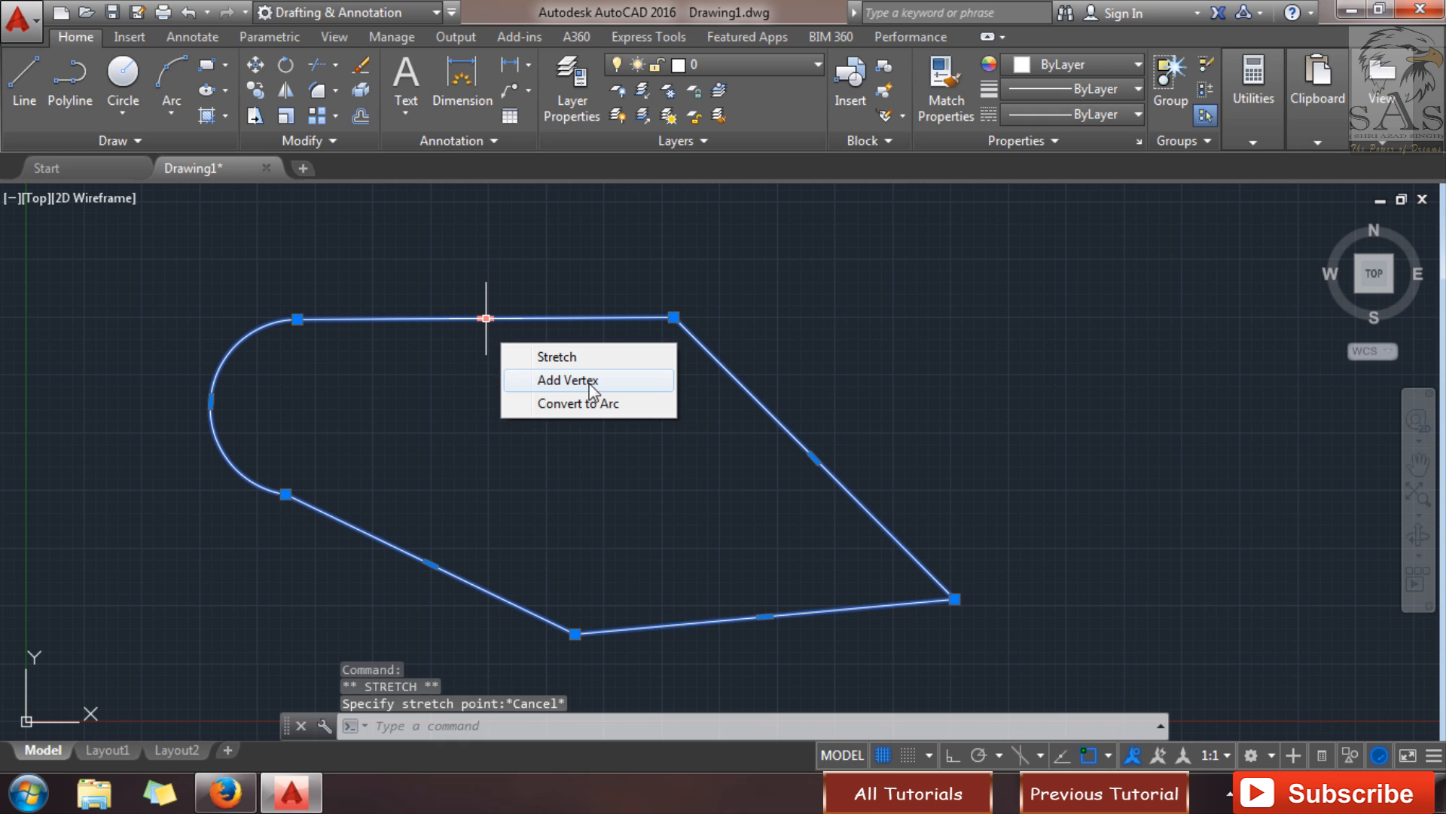
click(600, 404)
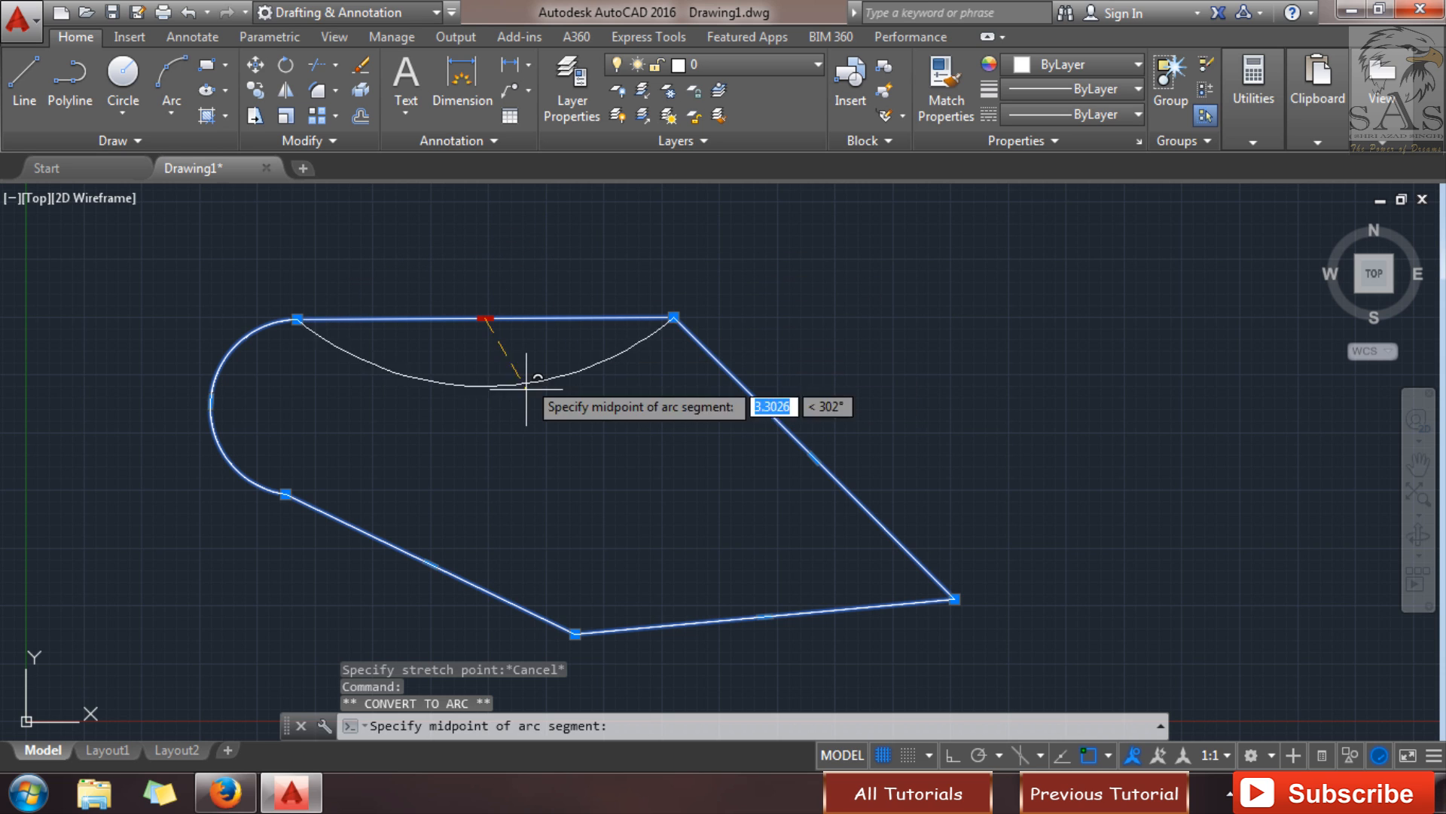
click(531, 427)
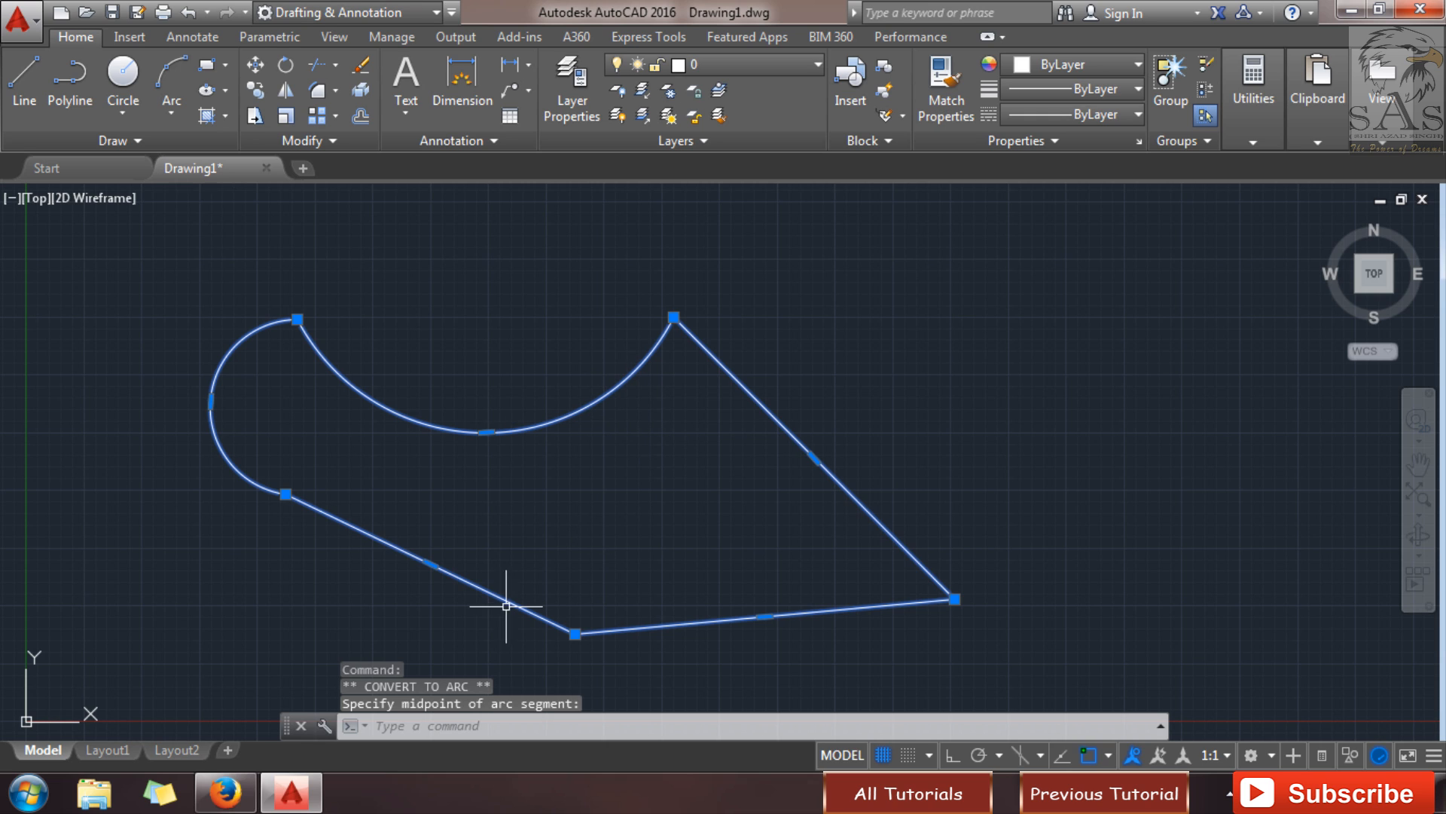
- Stretch the polyline's upper-left vertex, where the two arcs meet, across to just inside the slanted right edge
click(298, 319)
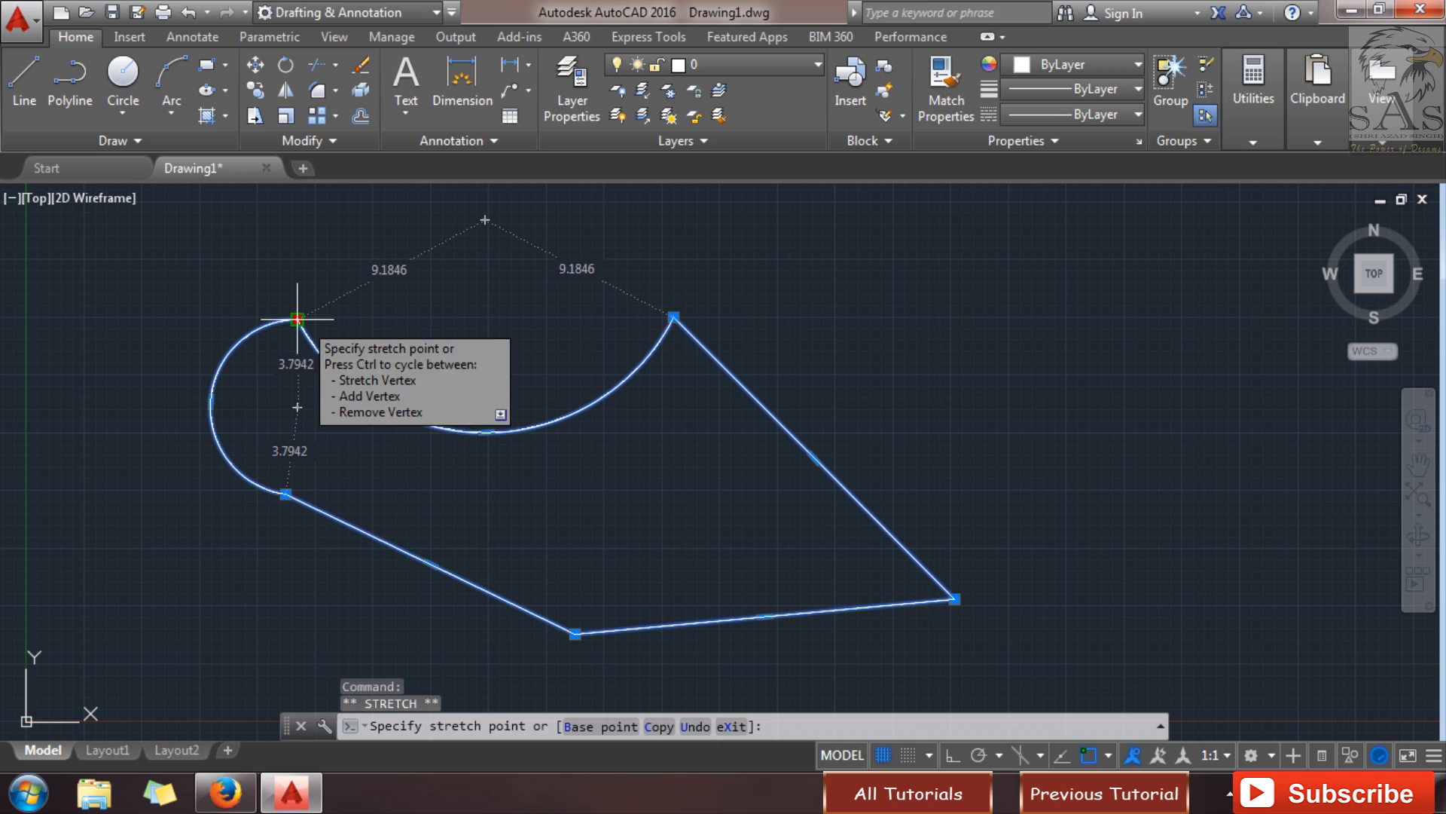
click(297, 320)
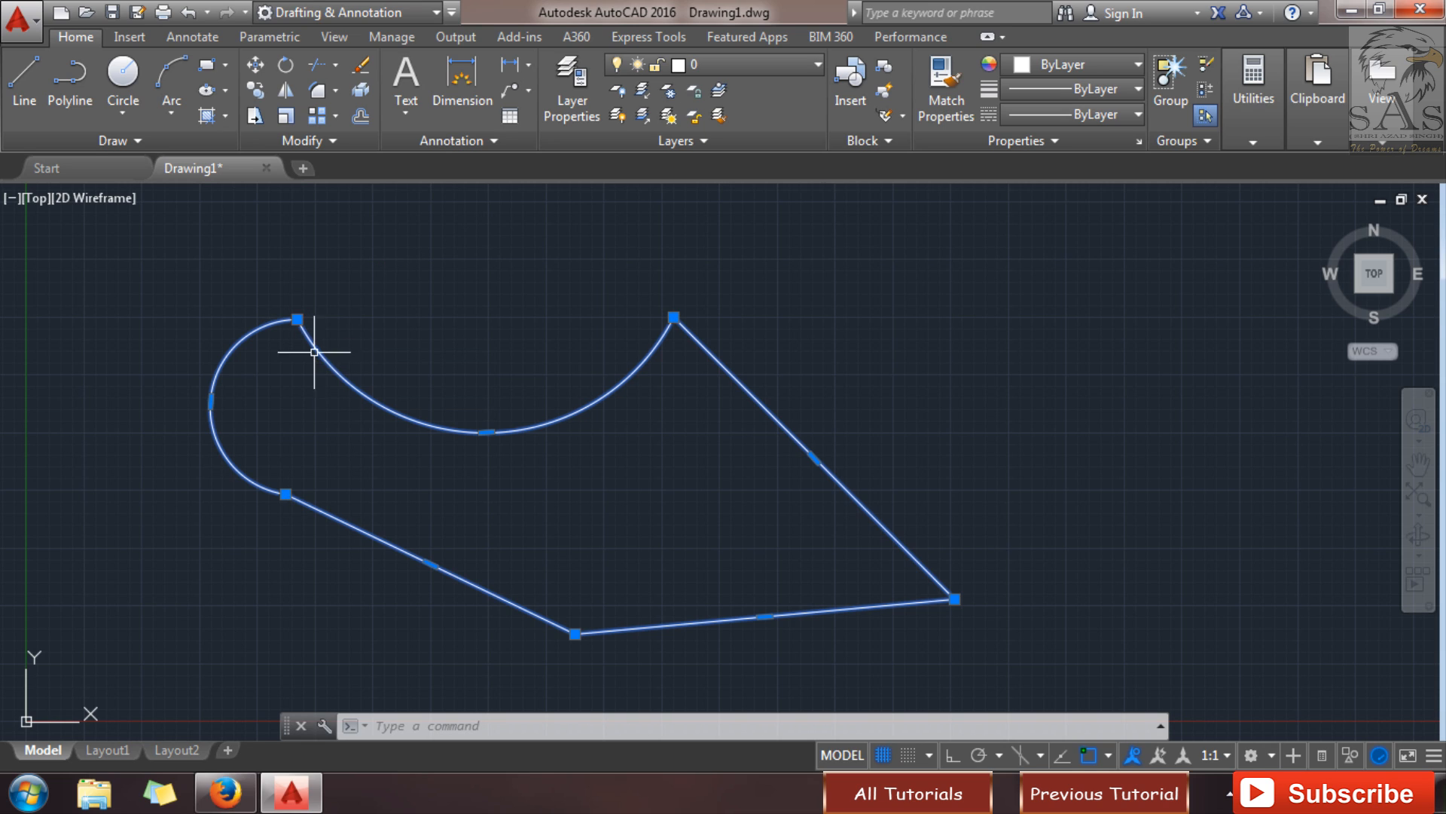
mouse_move(298, 319)
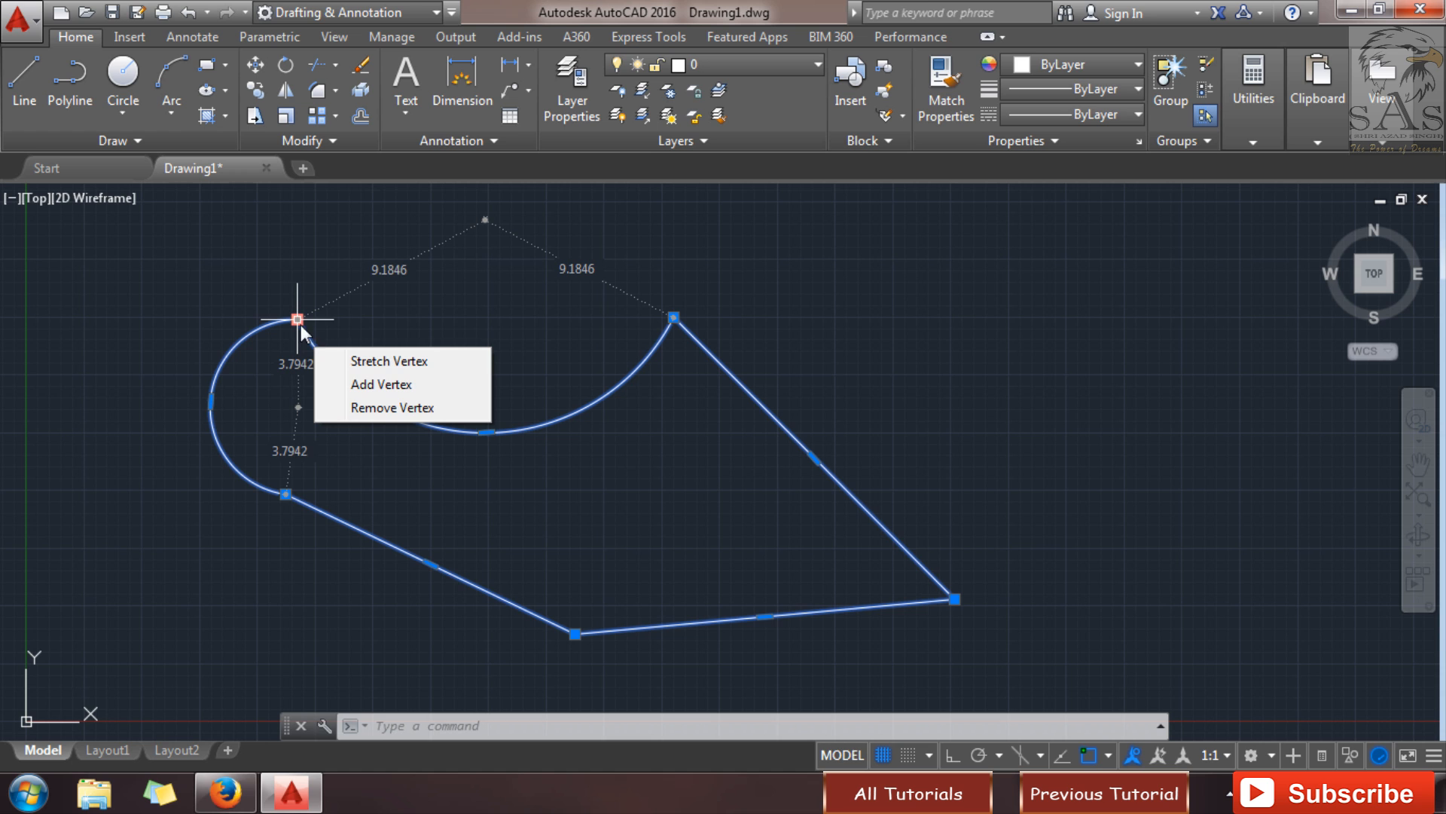
click(345, 356)
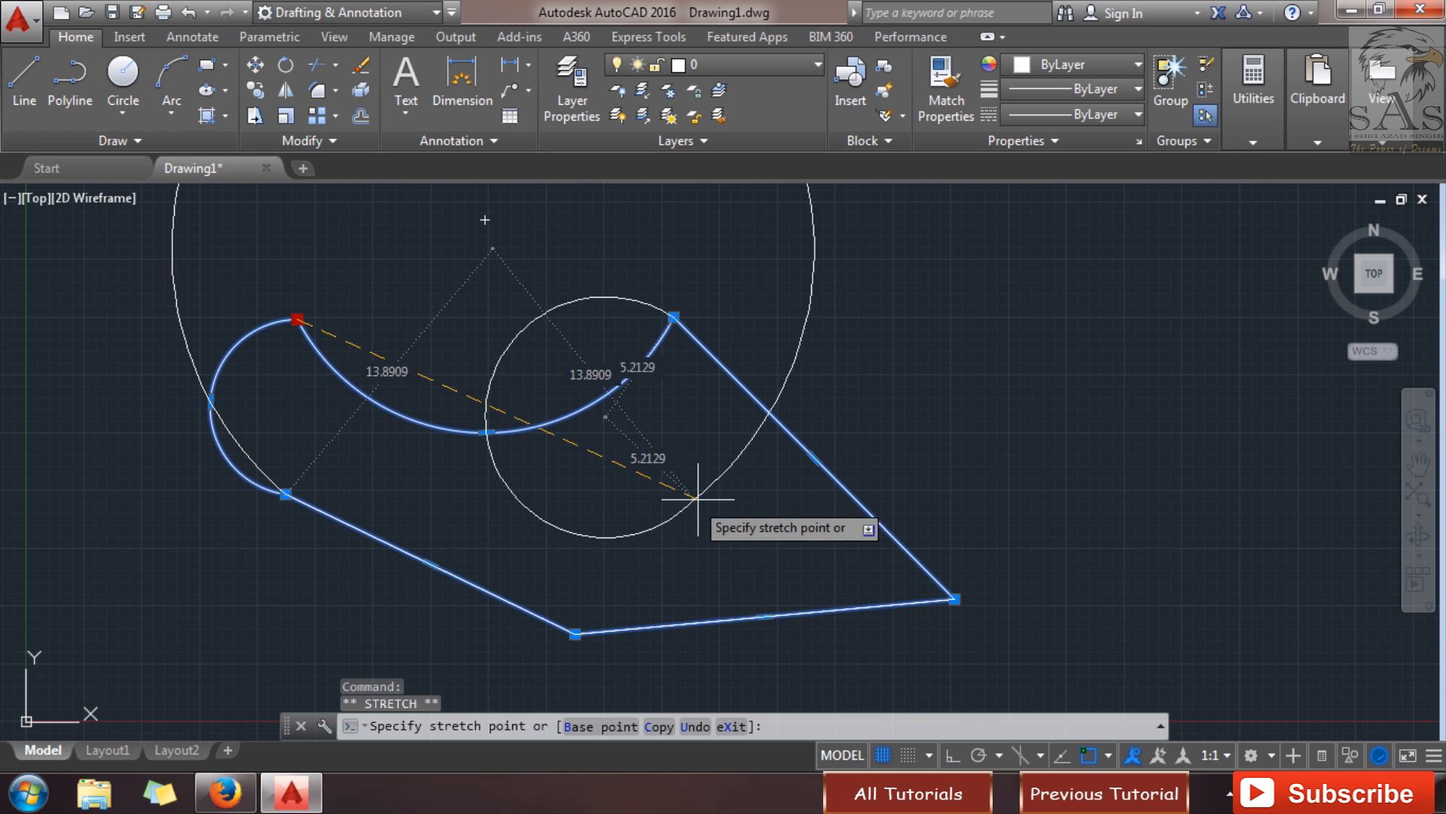
click(821, 491)
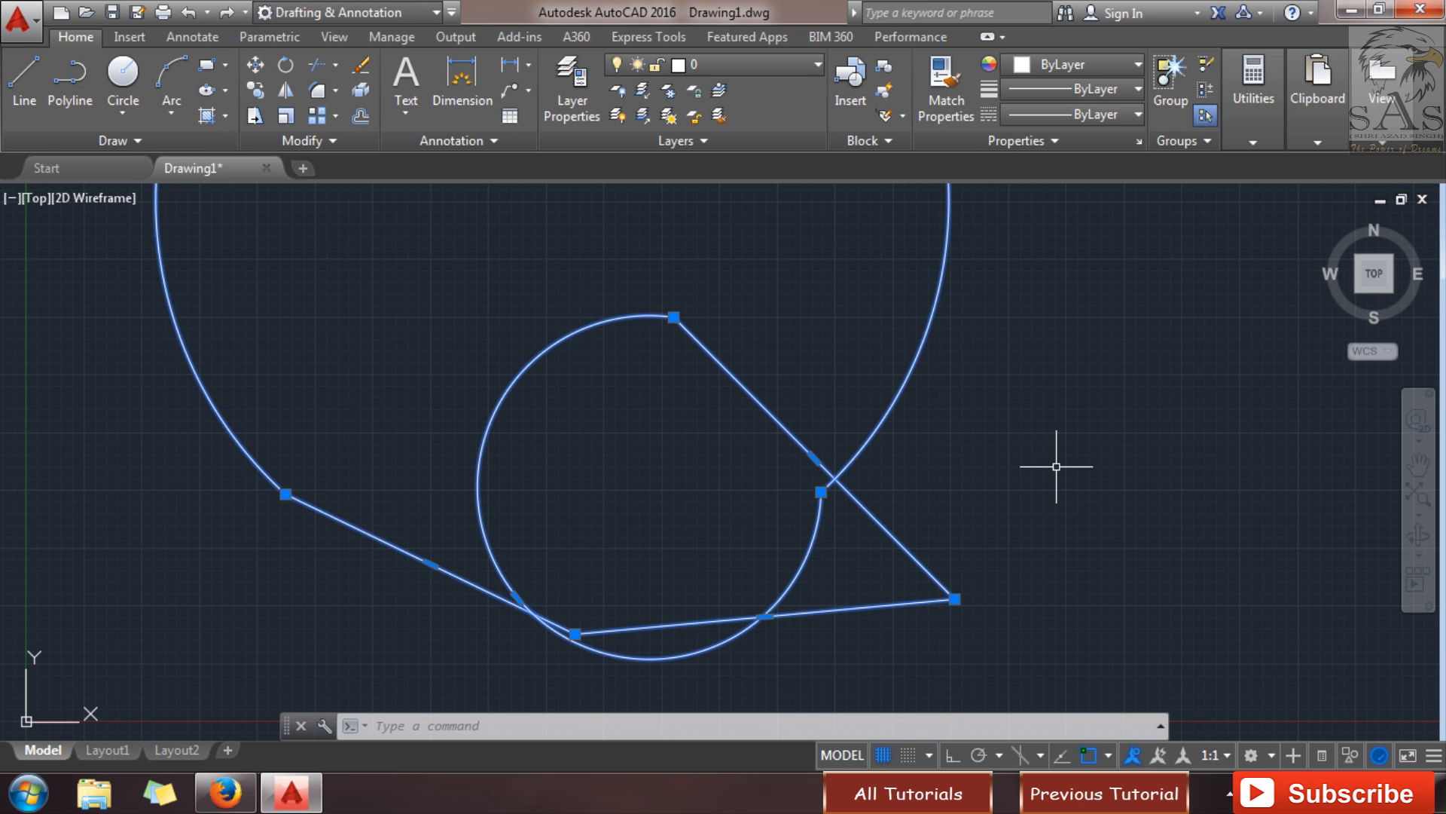
scroll(1056, 466, down, 4)
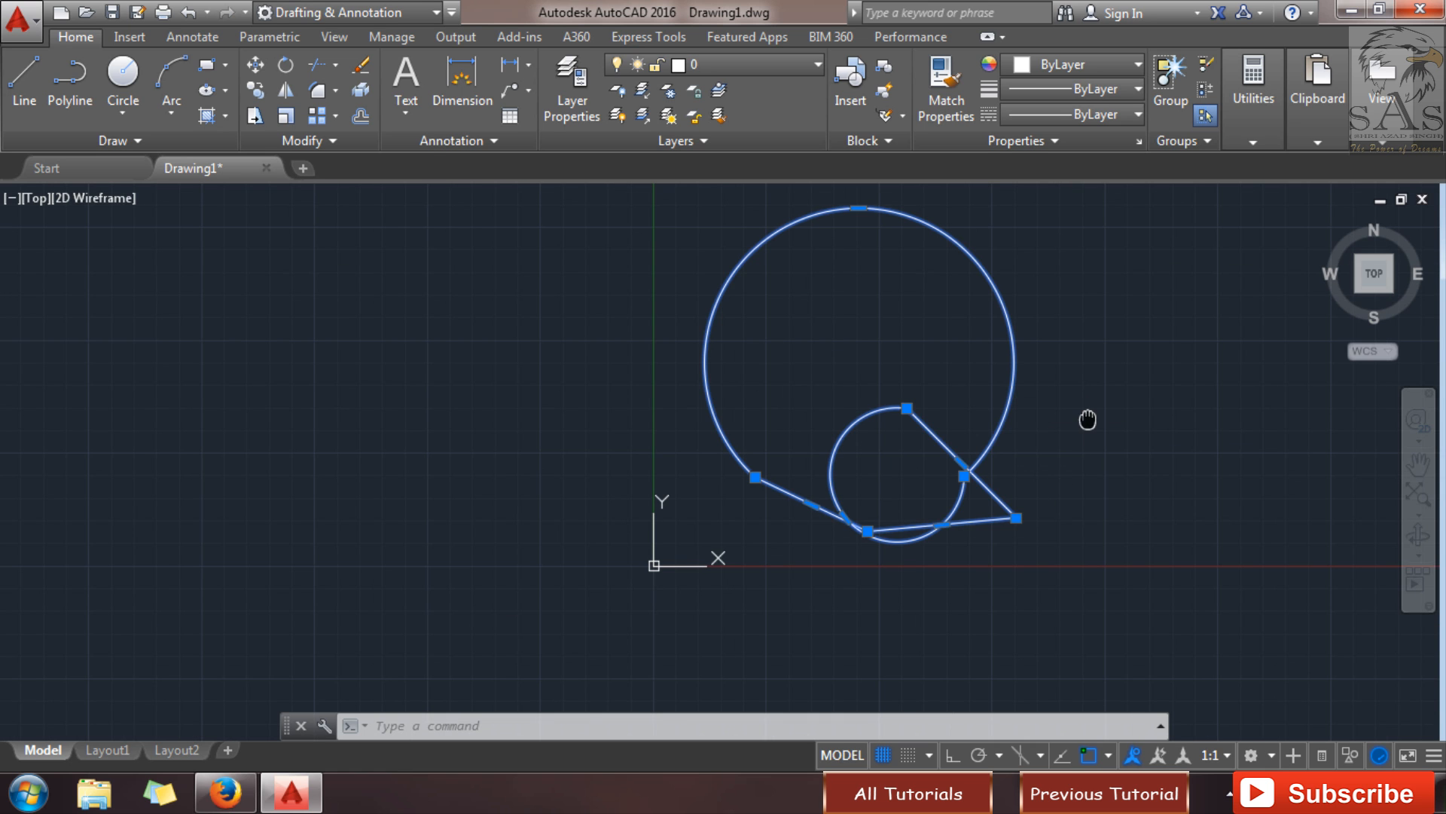
mouse_move(1088, 419)
middle_down()
mouse_move(923, 549)
mouse_move(784, 575)
mouse_move(762, 557)
middle_up()
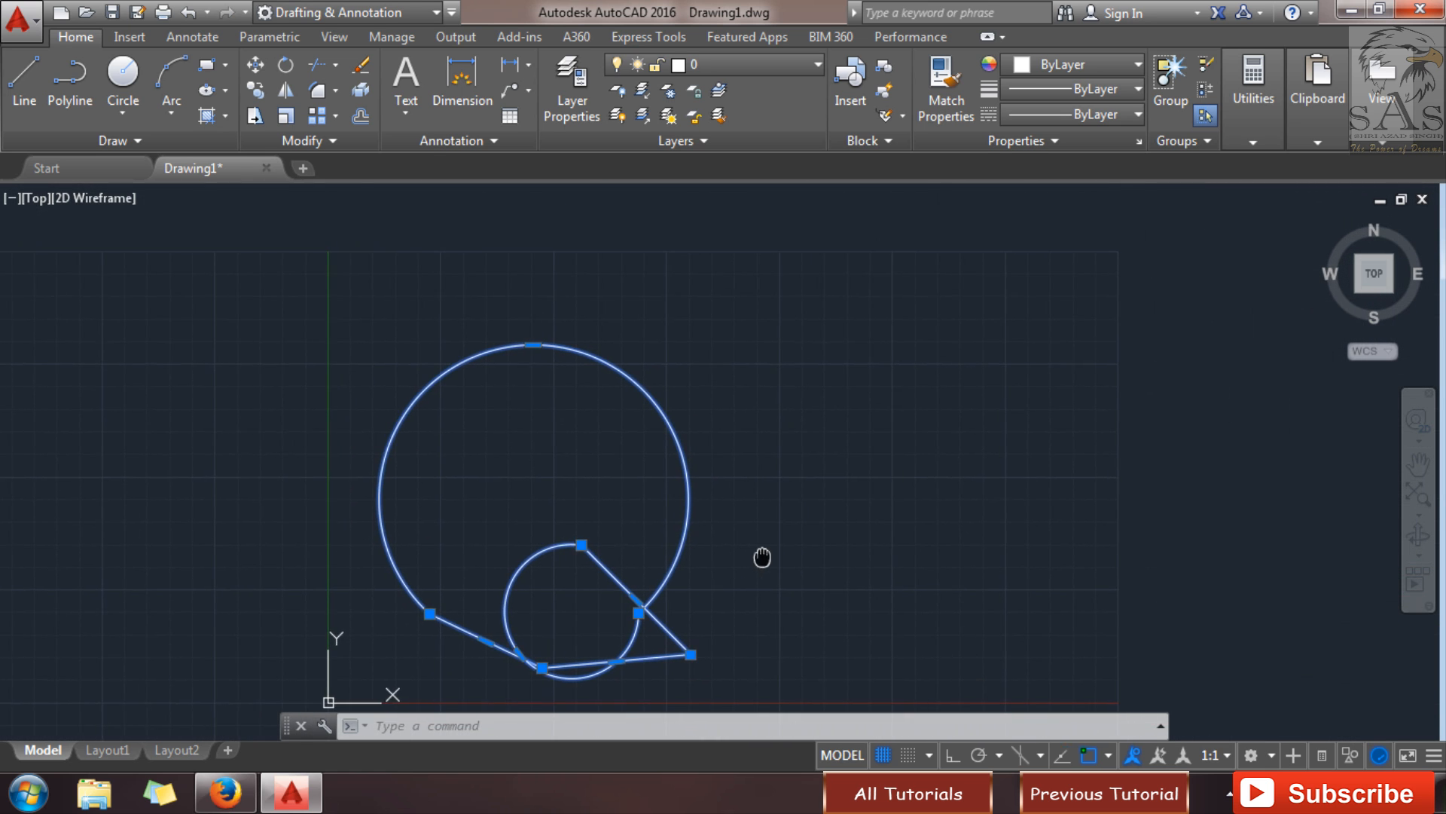
scroll(491, 595, up, 2)
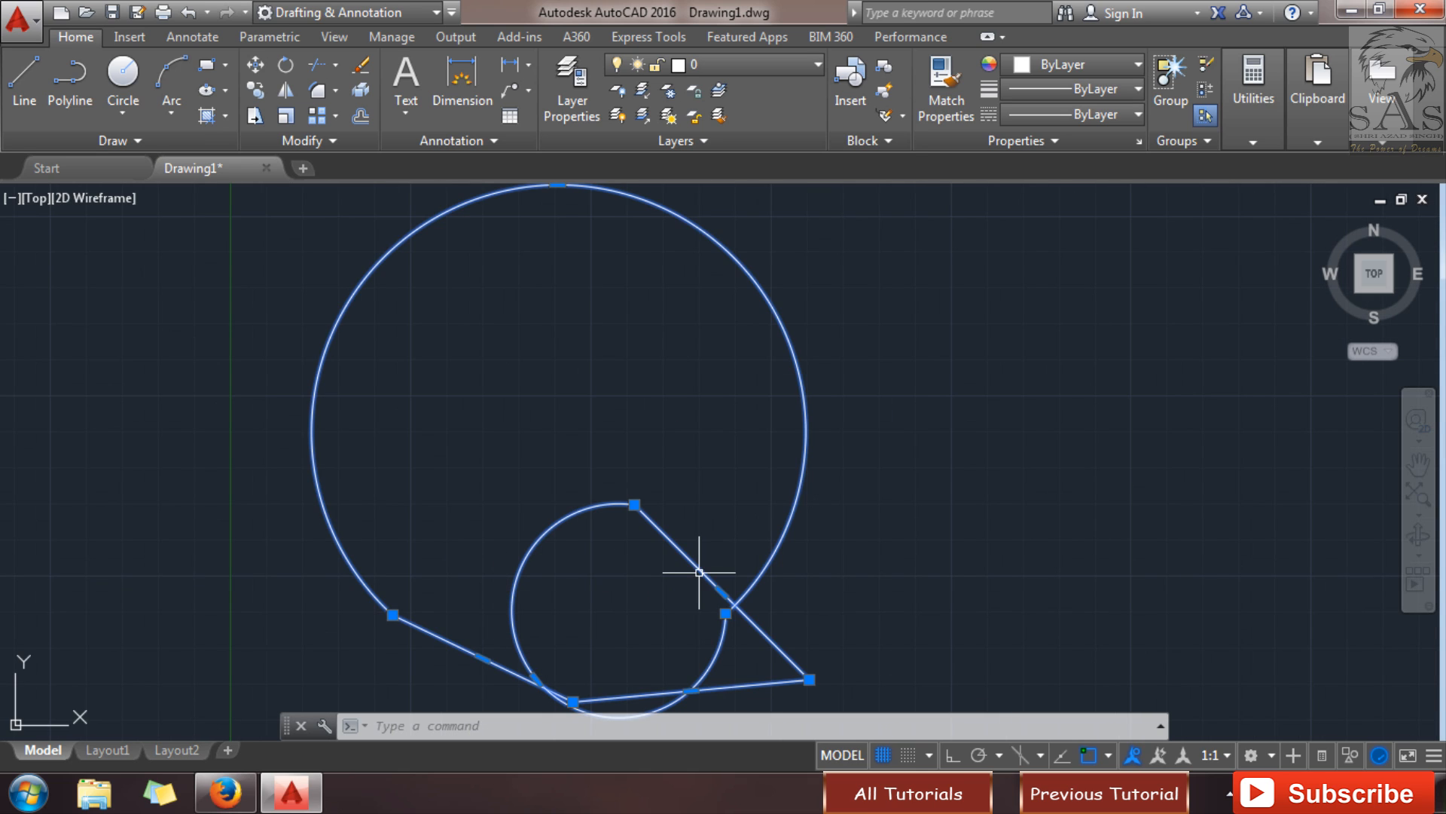
click(1125, 486)
click(1004, 567)
click(943, 424)
click(482, 682)
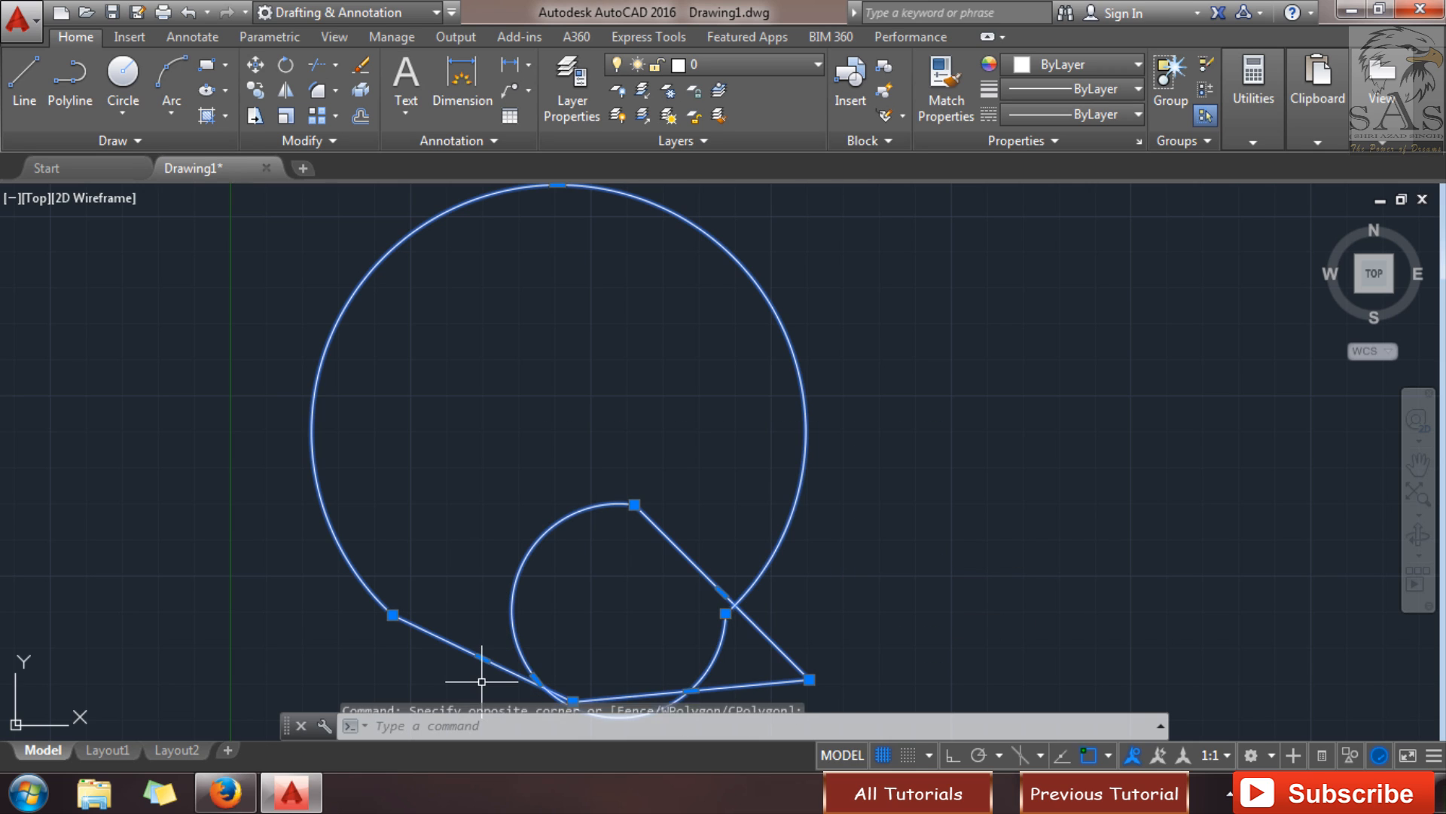
- Erase the reshaped polyline and draw a tapered polyline segment with a starting width of 0.04 and an ending width of 0.5
key(Delete)
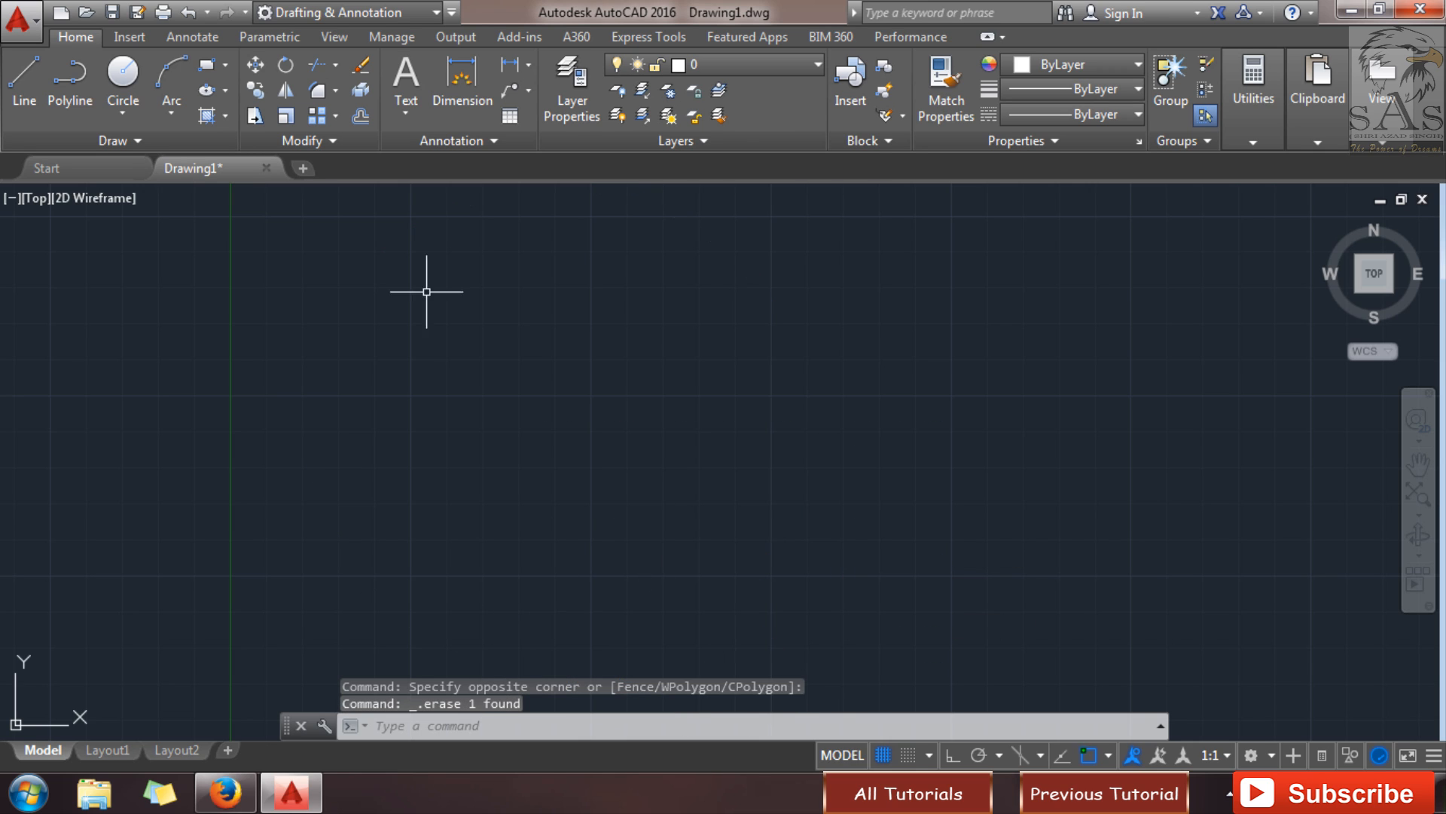
click(87, 83)
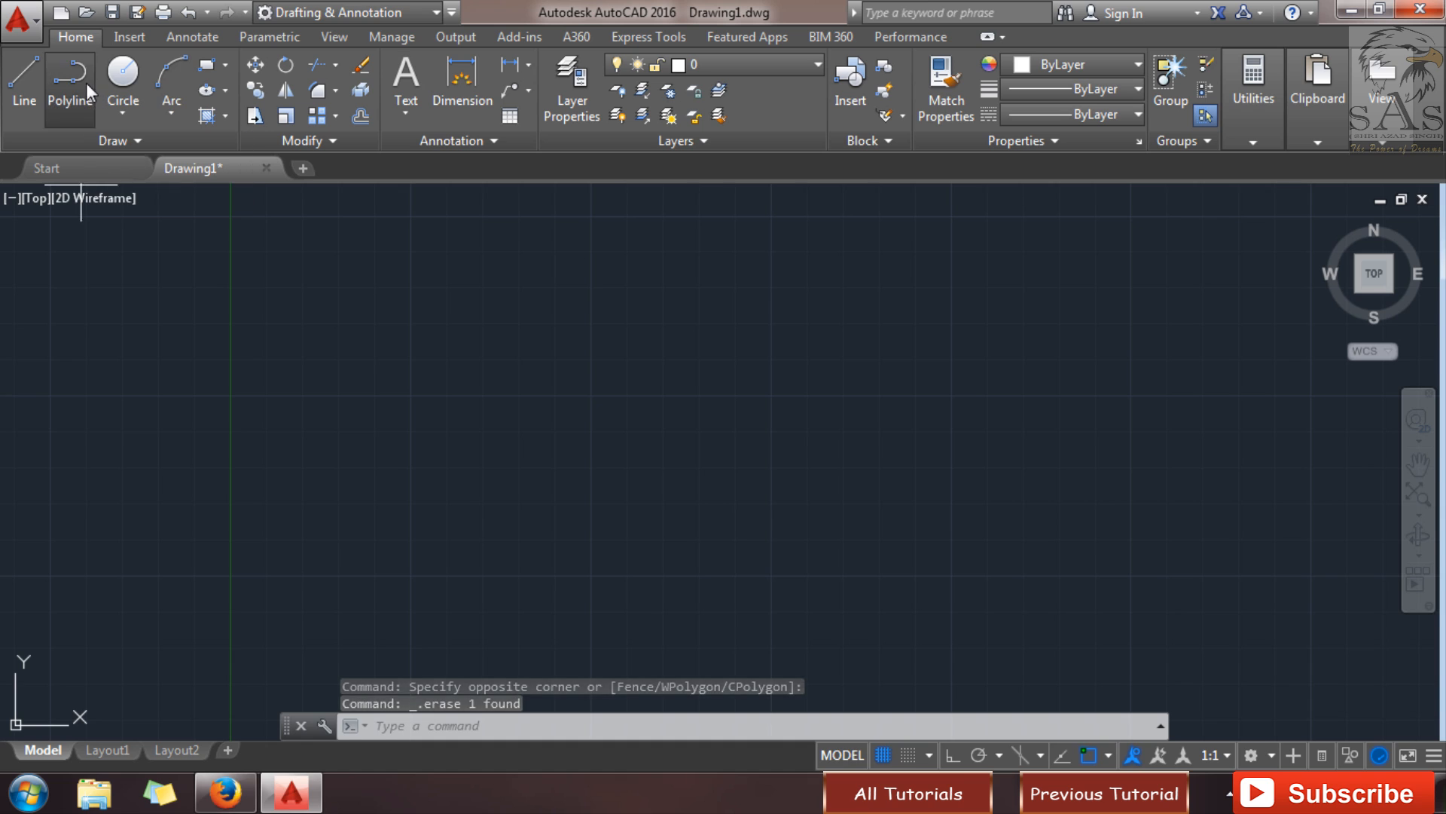
click(415, 428)
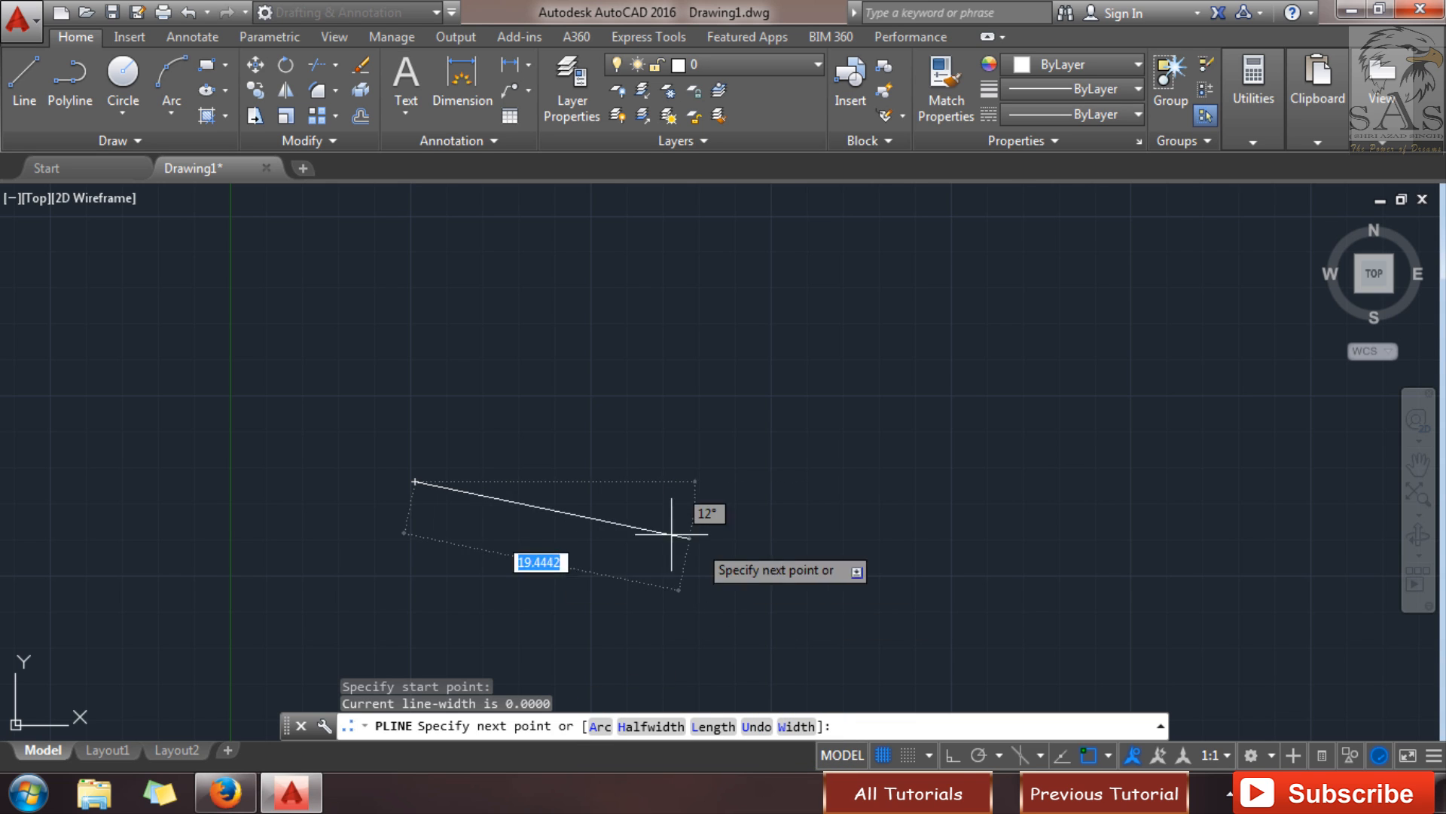
click(796, 725)
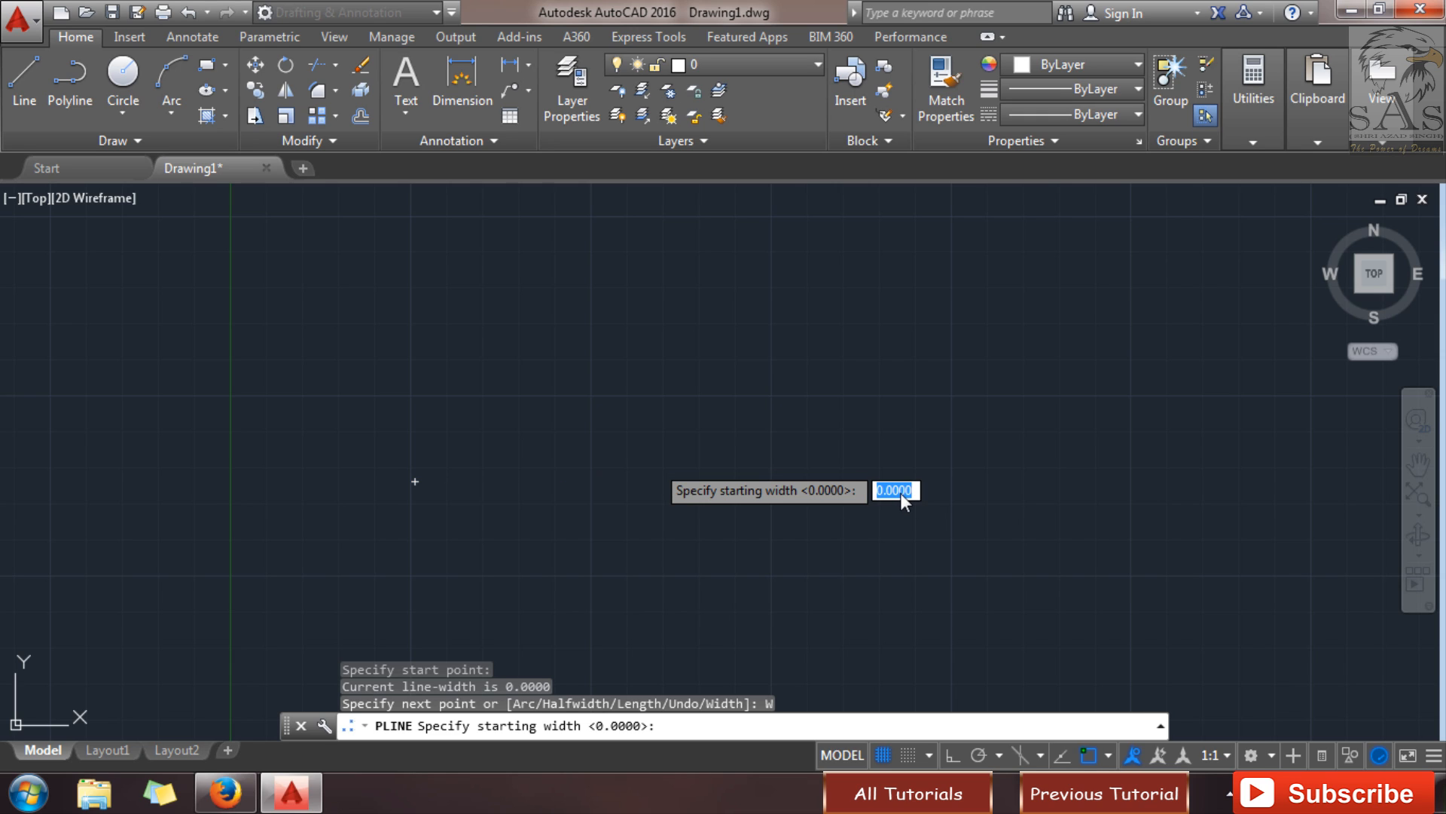
text(0.)
key(Return)
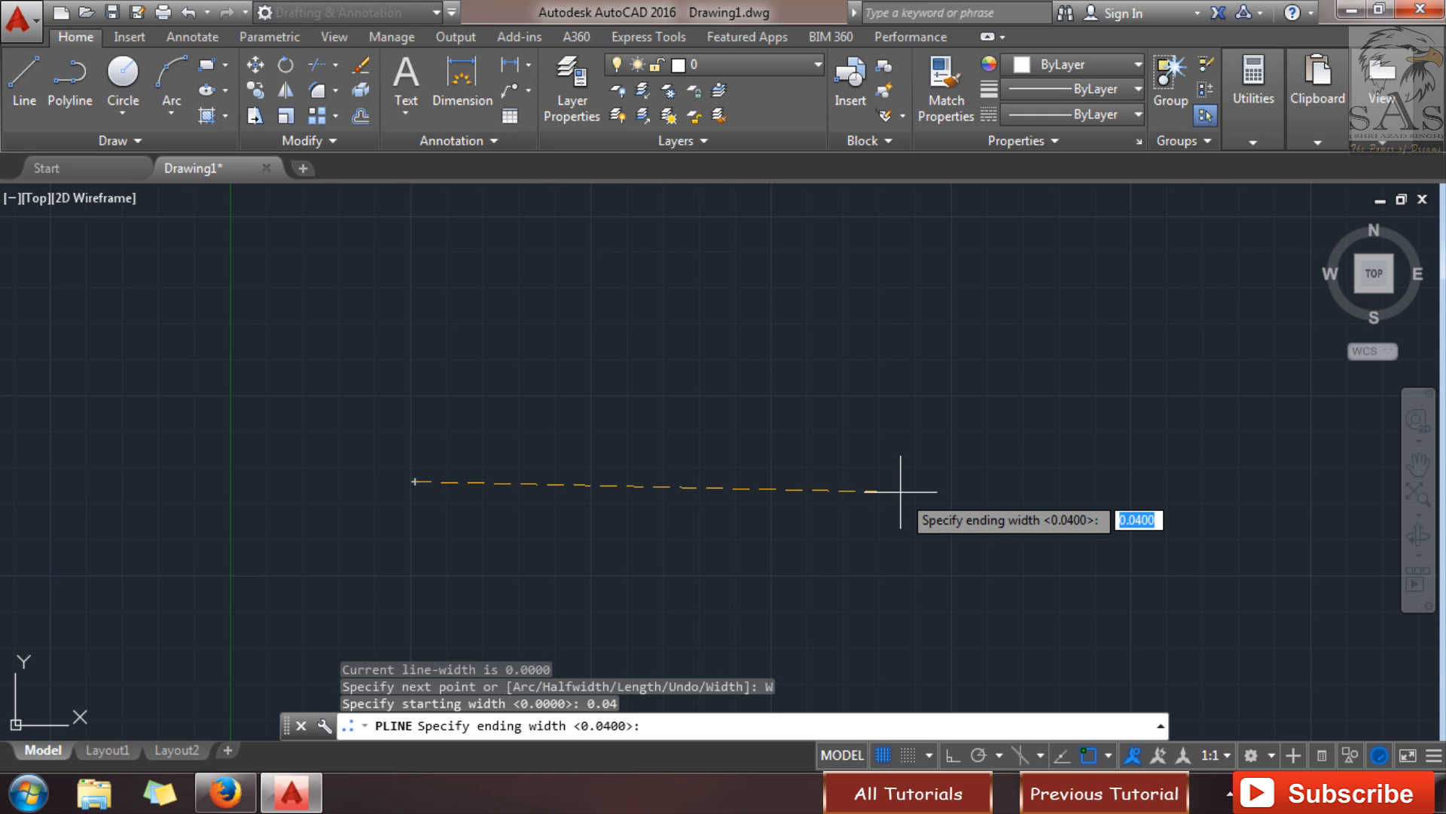
text(0.5)
key(Return)
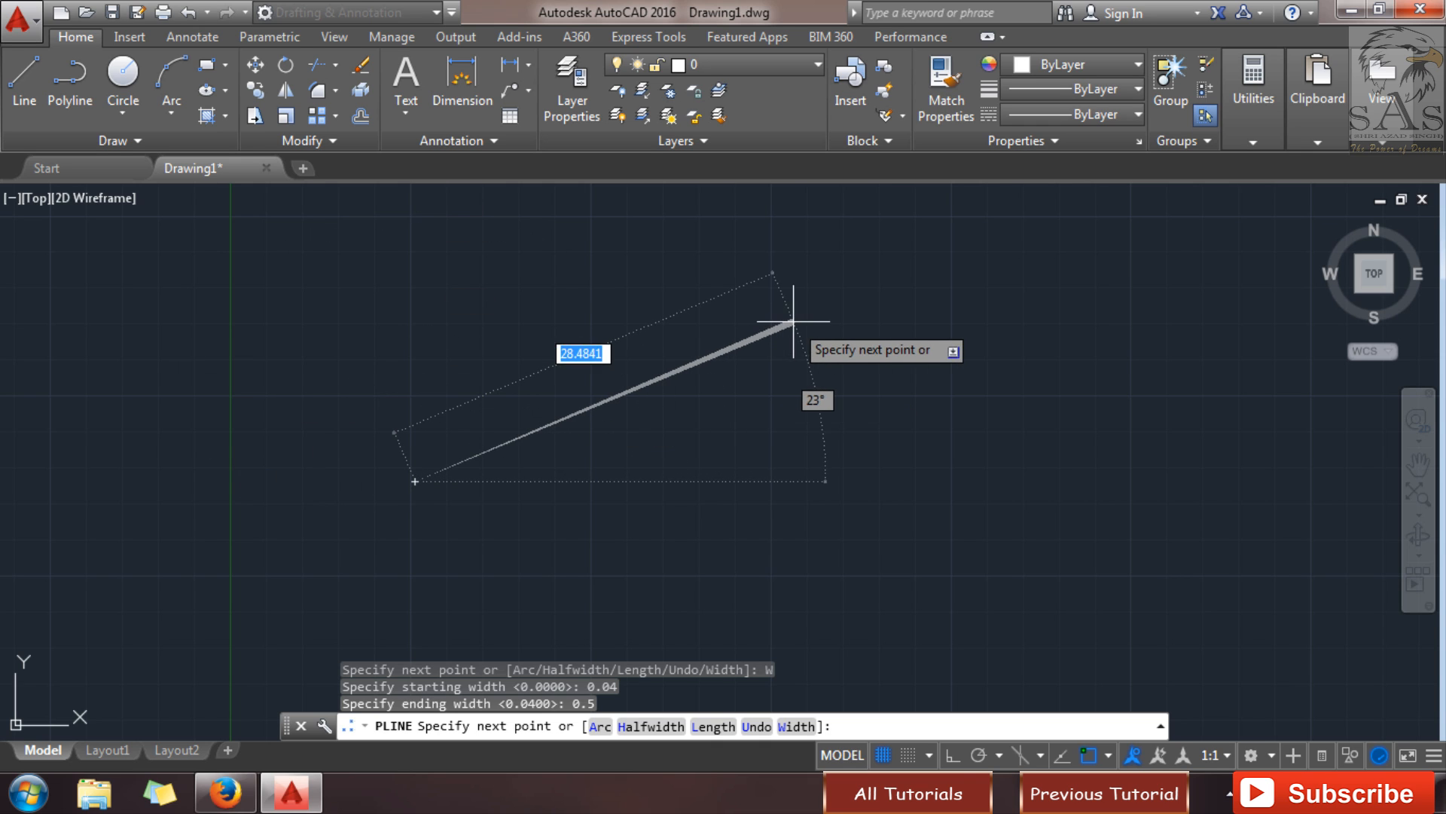
click(998, 371)
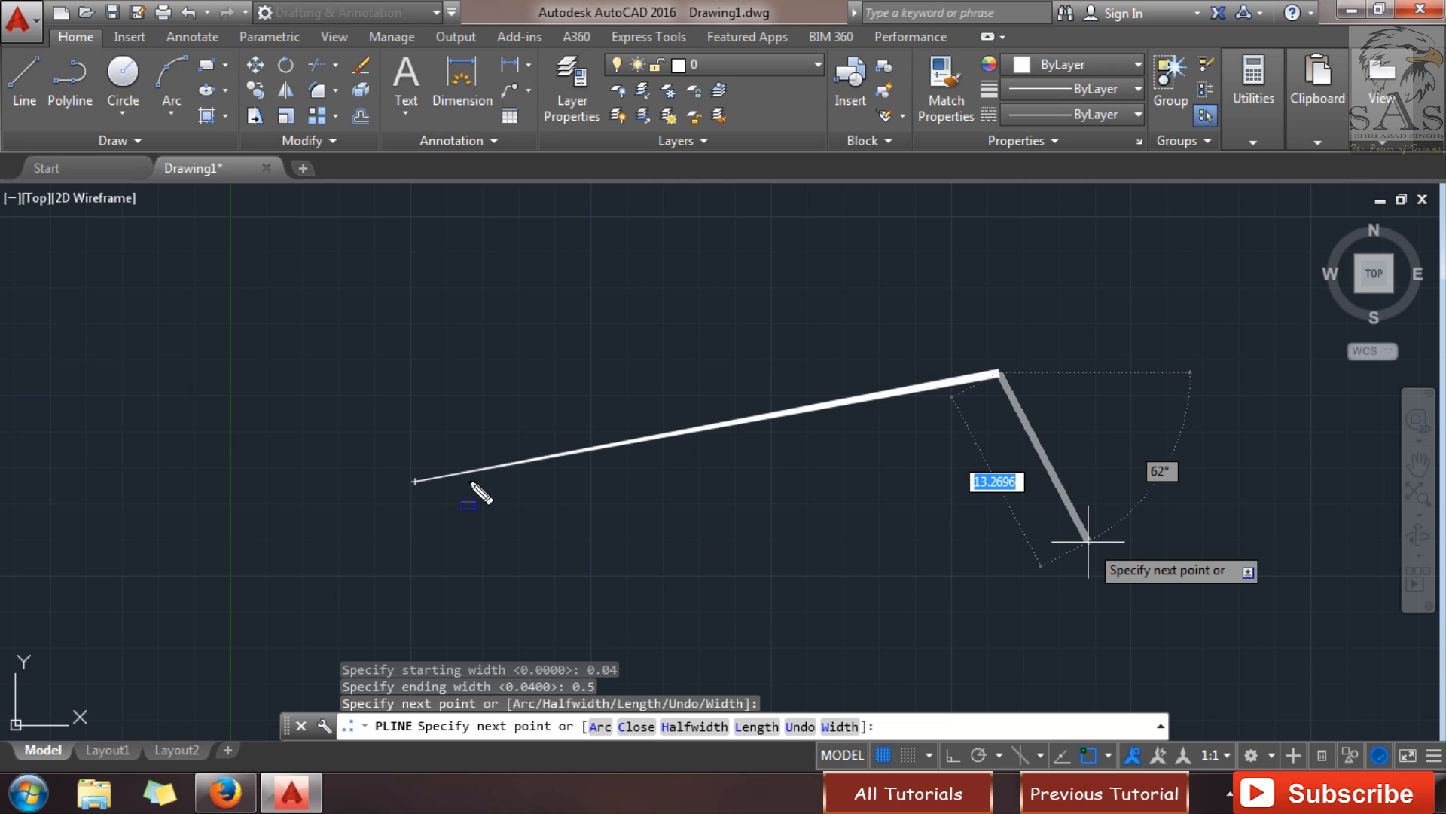
mouse_move(412, 466)
mouse_down()
mouse_move(445, 532)
mouse_move(457, 521)
mouse_up()
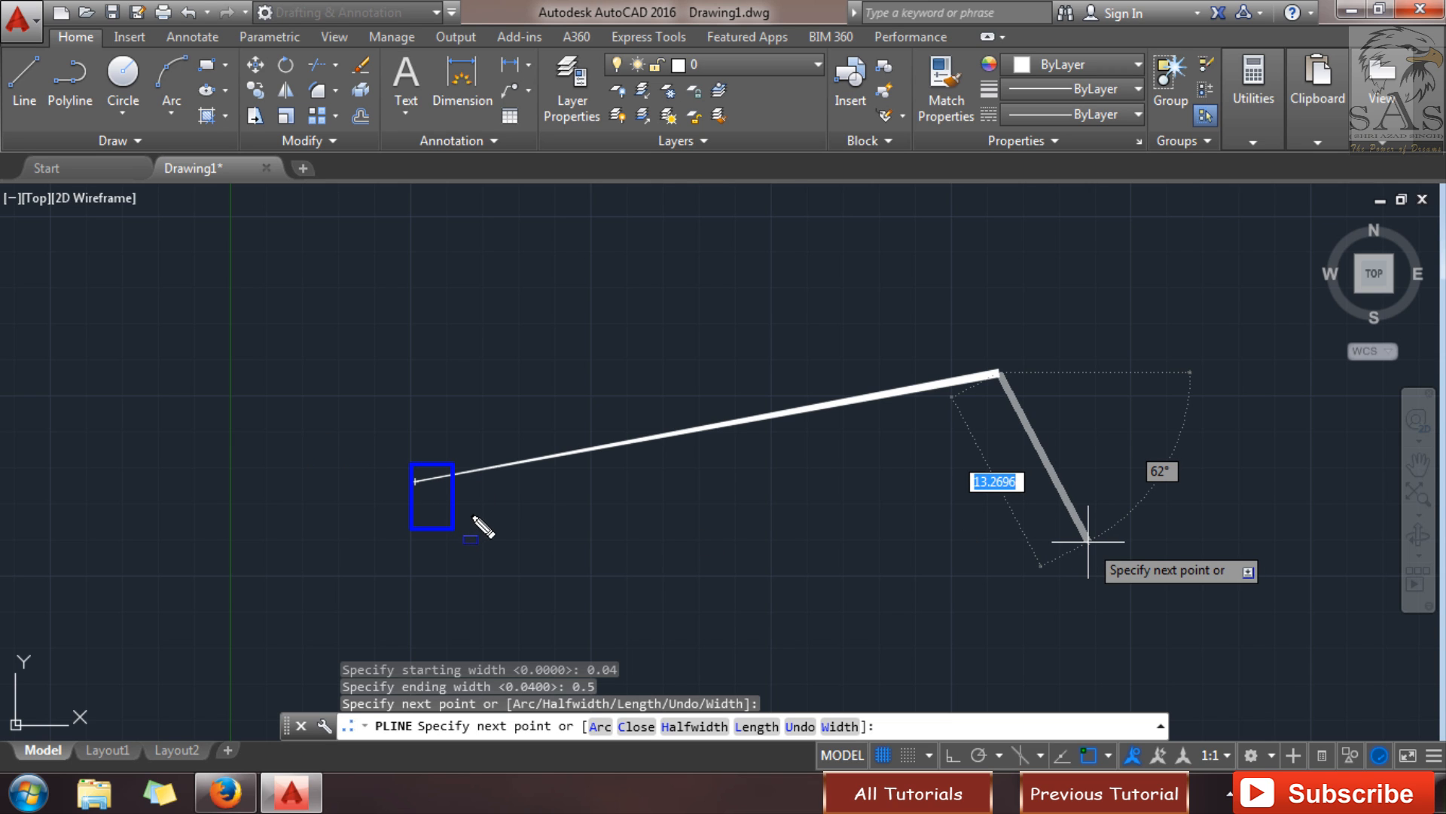
key(Escape)
key(ctrl+shift+d)
mouse_move(948, 335)
mouse_down()
mouse_move(969, 380)
mouse_move(1078, 444)
mouse_up()
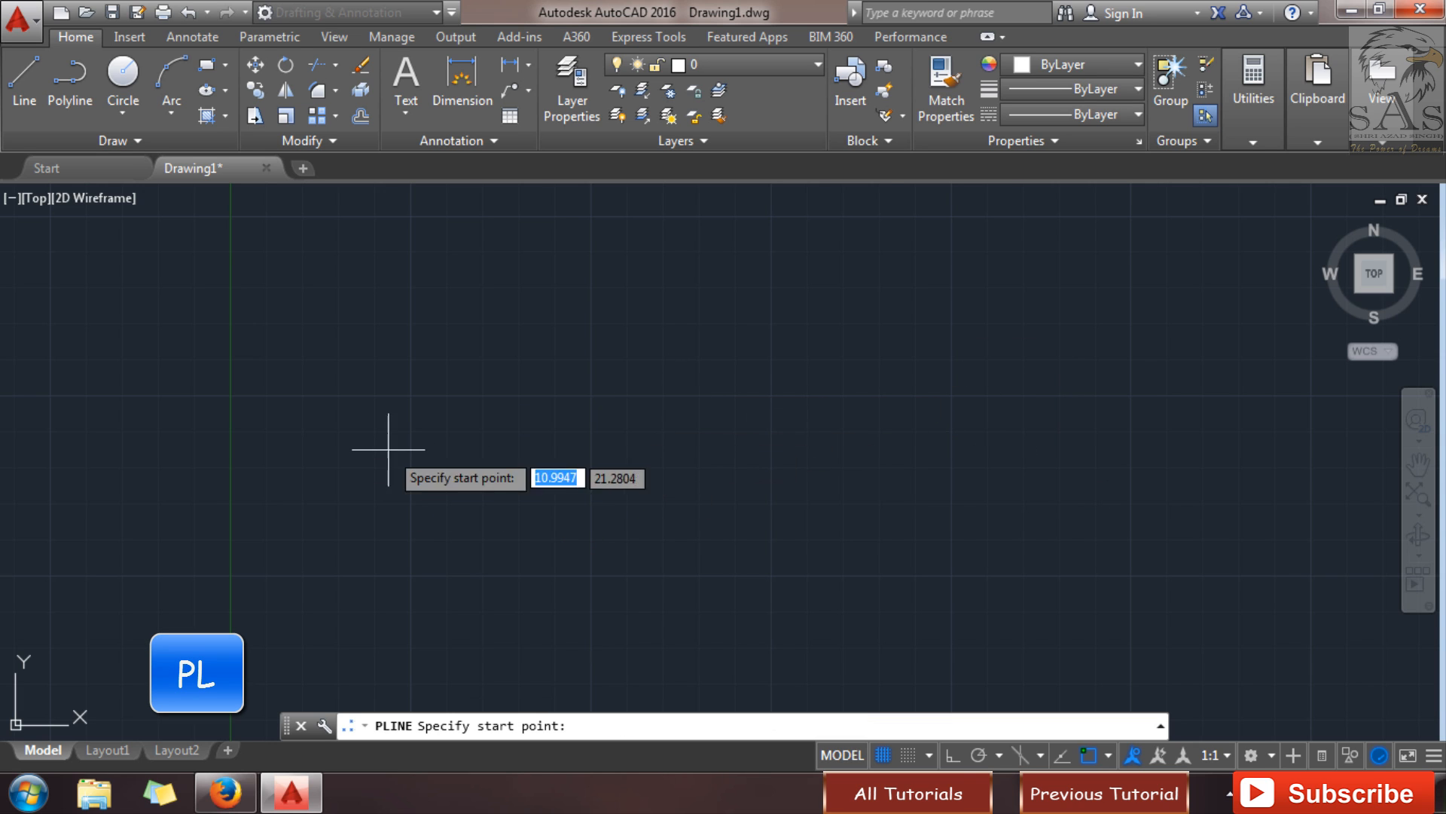
- Draw a single nearly horizontal polyline segment across the middle of the drawing area at the current 0.5 width
click(356, 439)
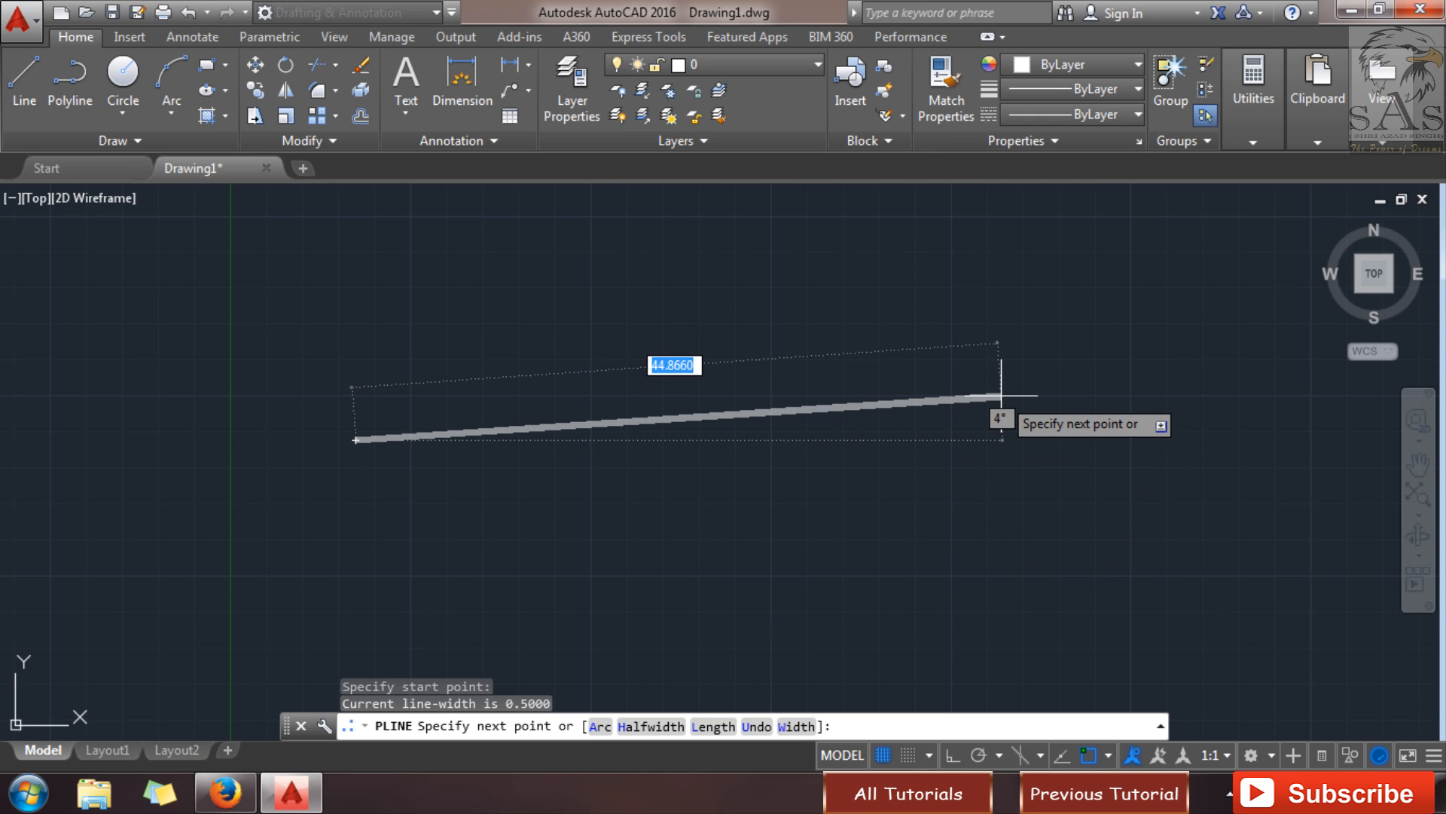
click(952, 436)
key(Return)
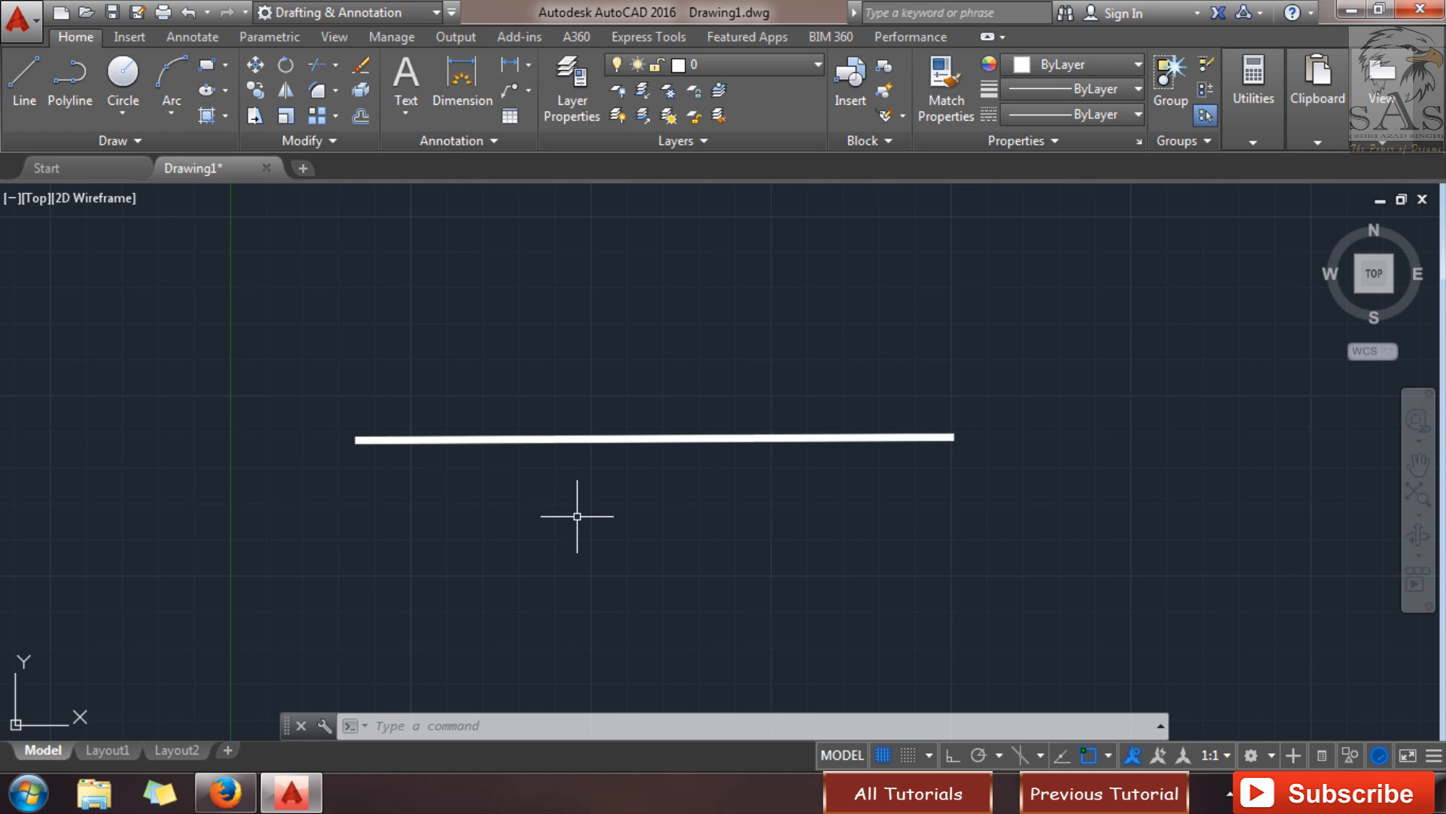
- Reset the polyline starting and ending widths to 0 from a new polyline begun below the thick segment, and cancel its segment
text(pl)
key(Return)
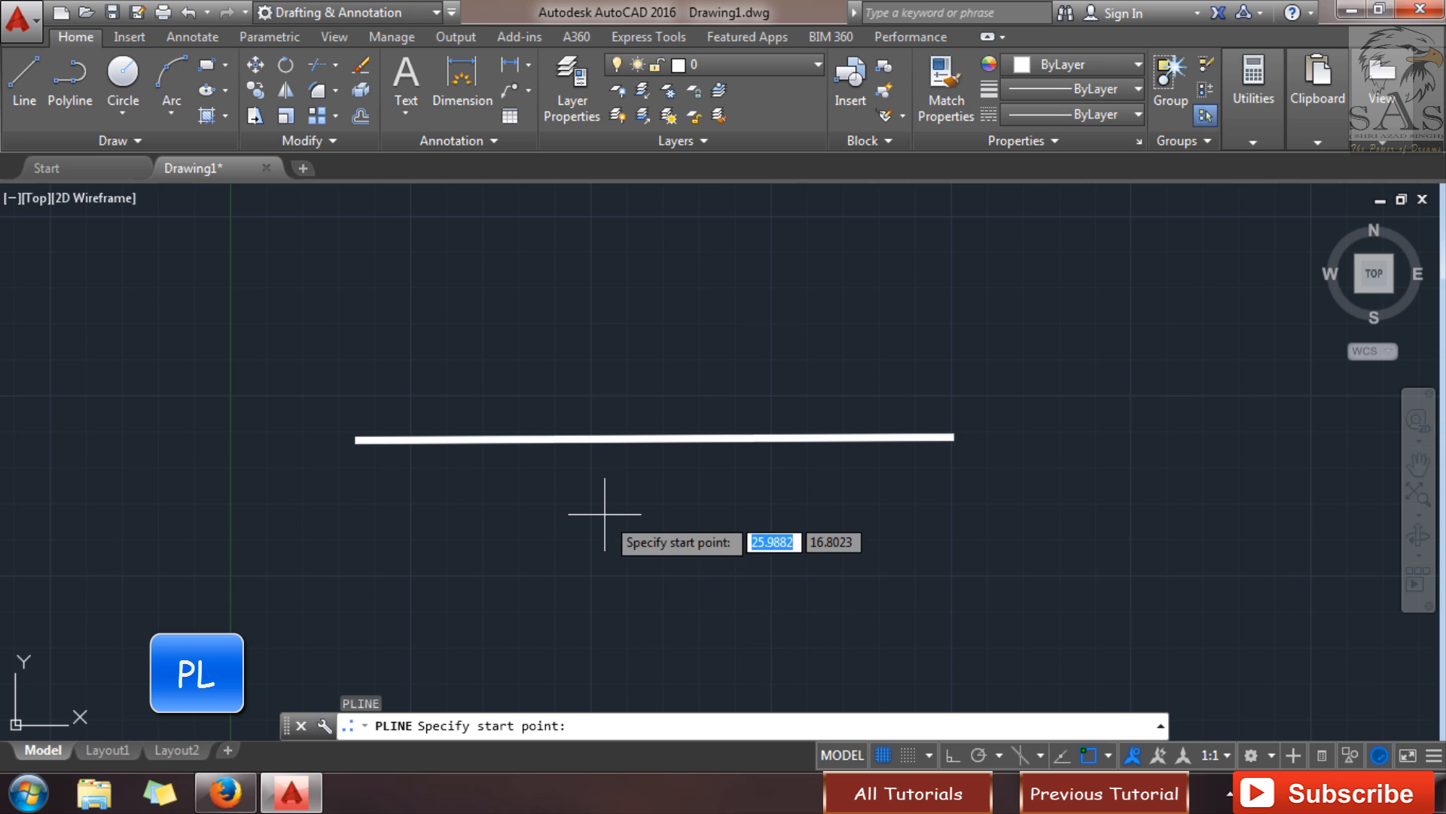
click(402, 577)
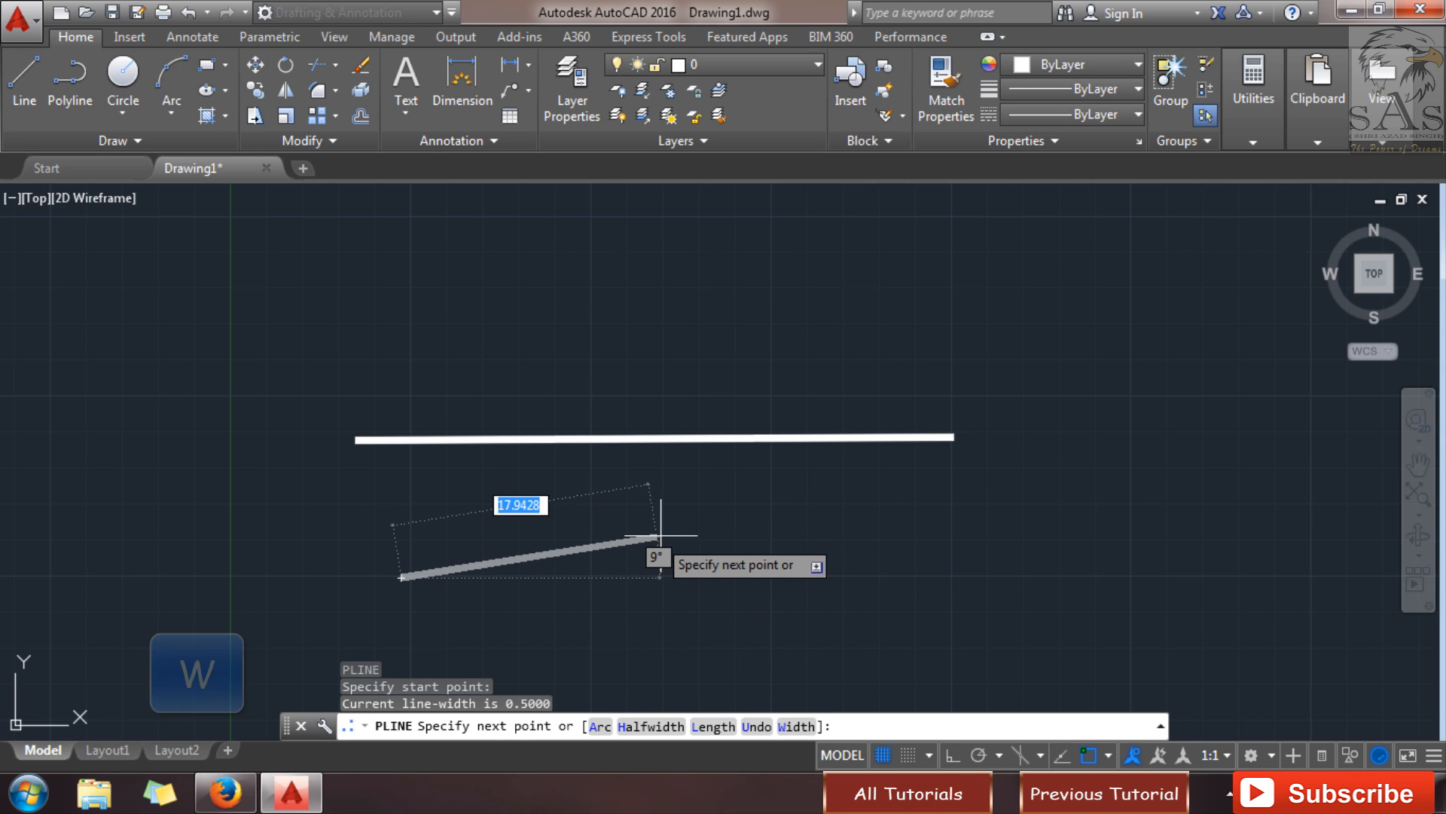
key(w)
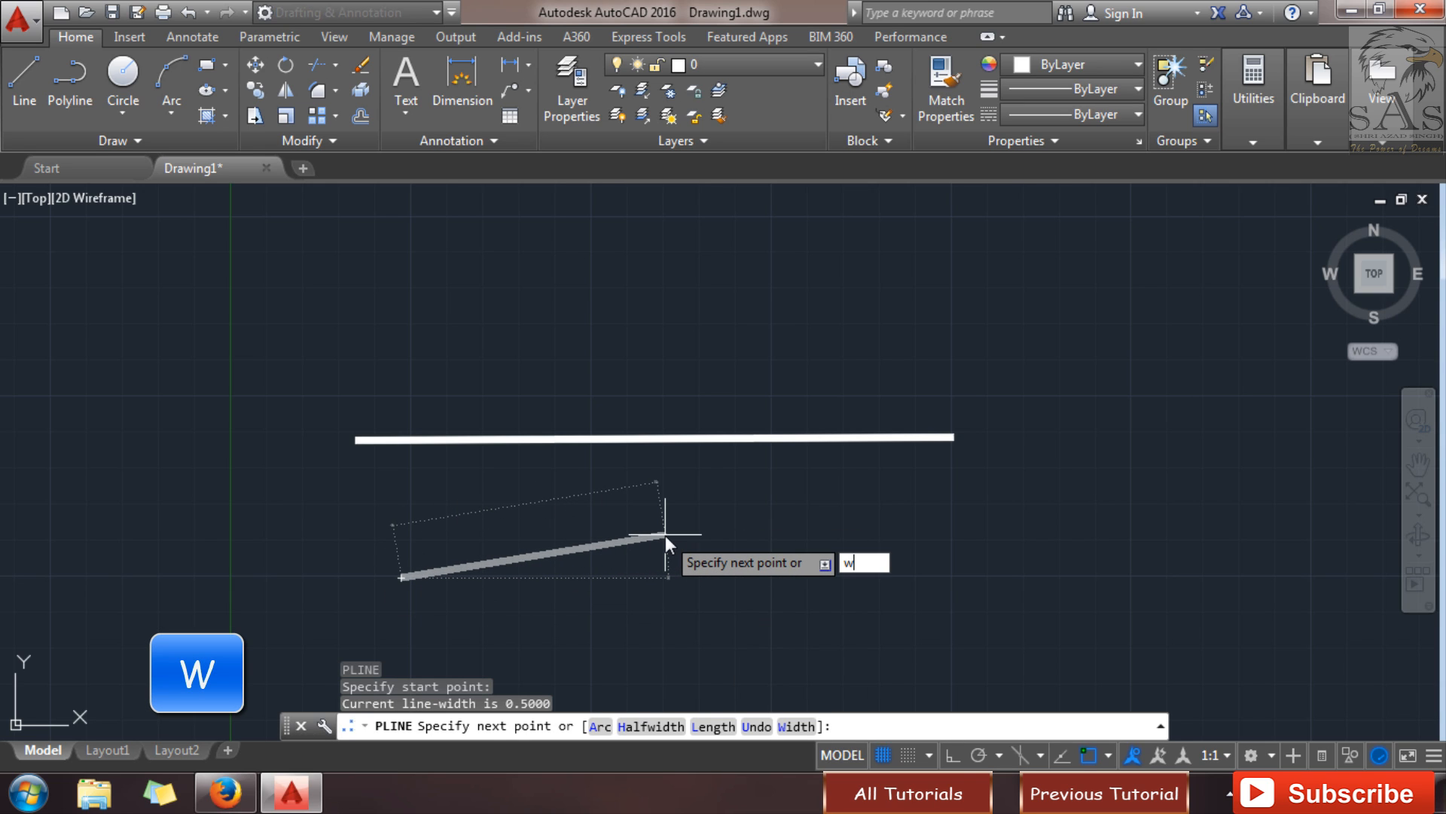
key(Return)
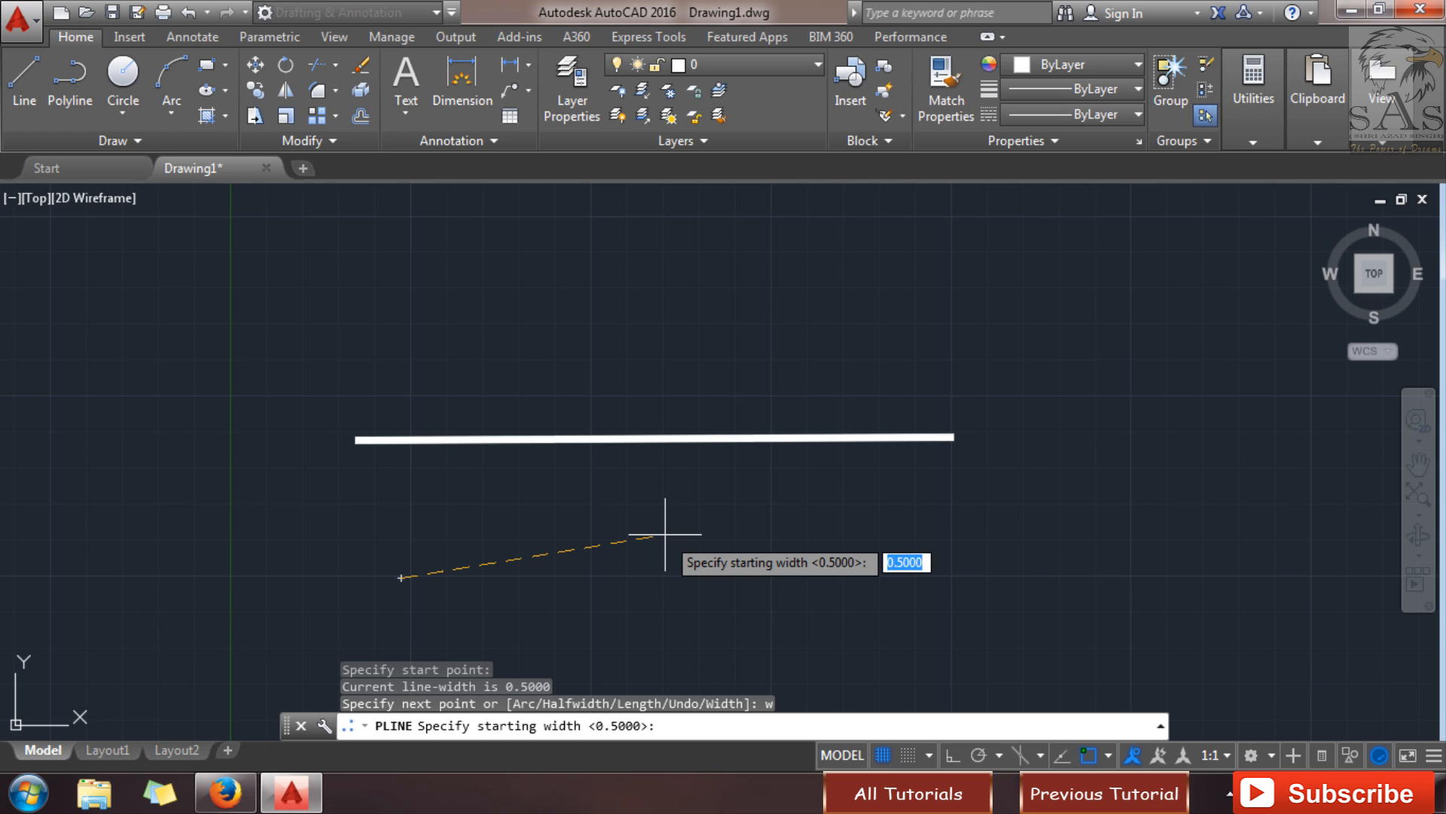
text(0)
key(Return)
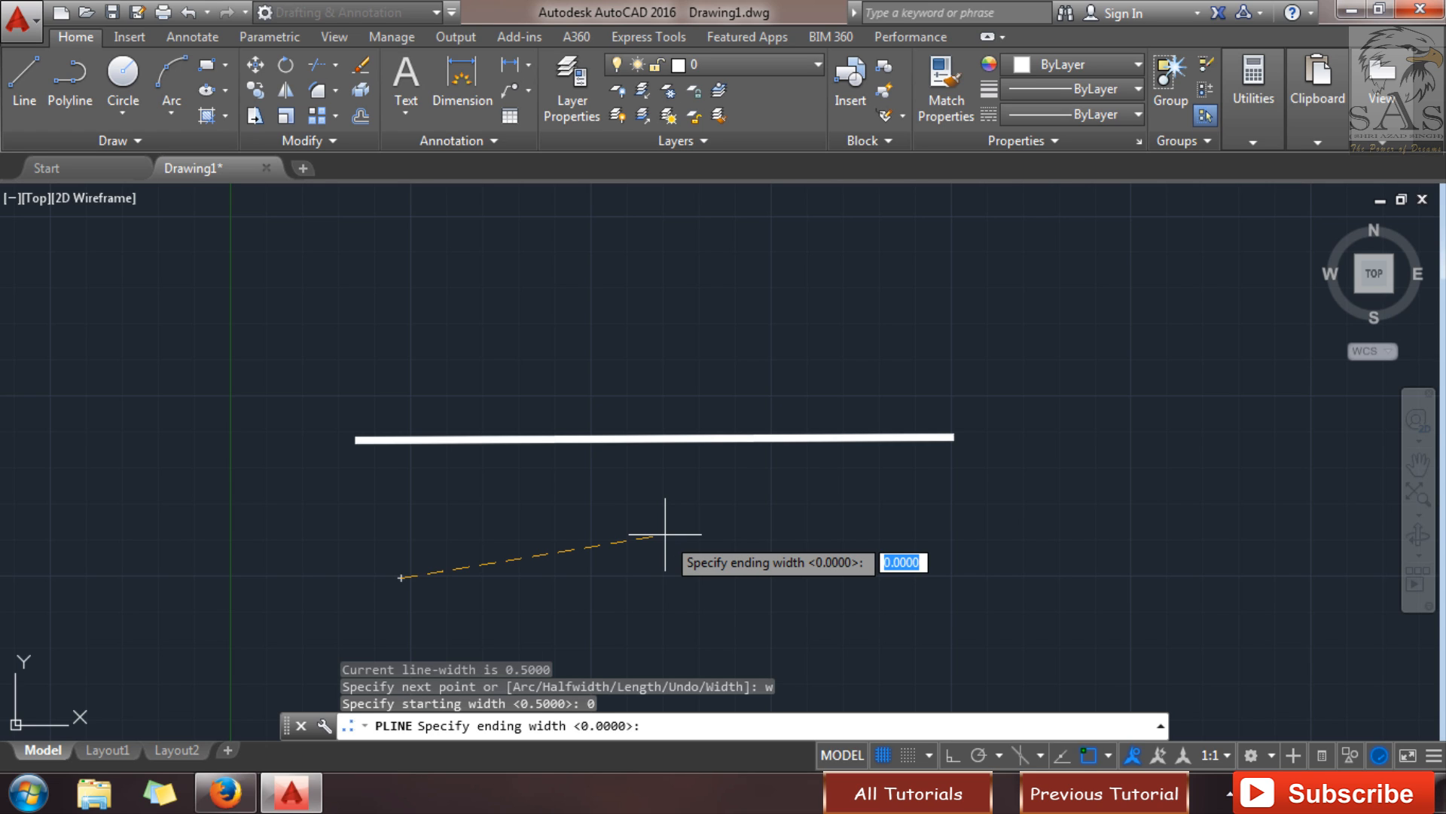
text(0)
key(Return)
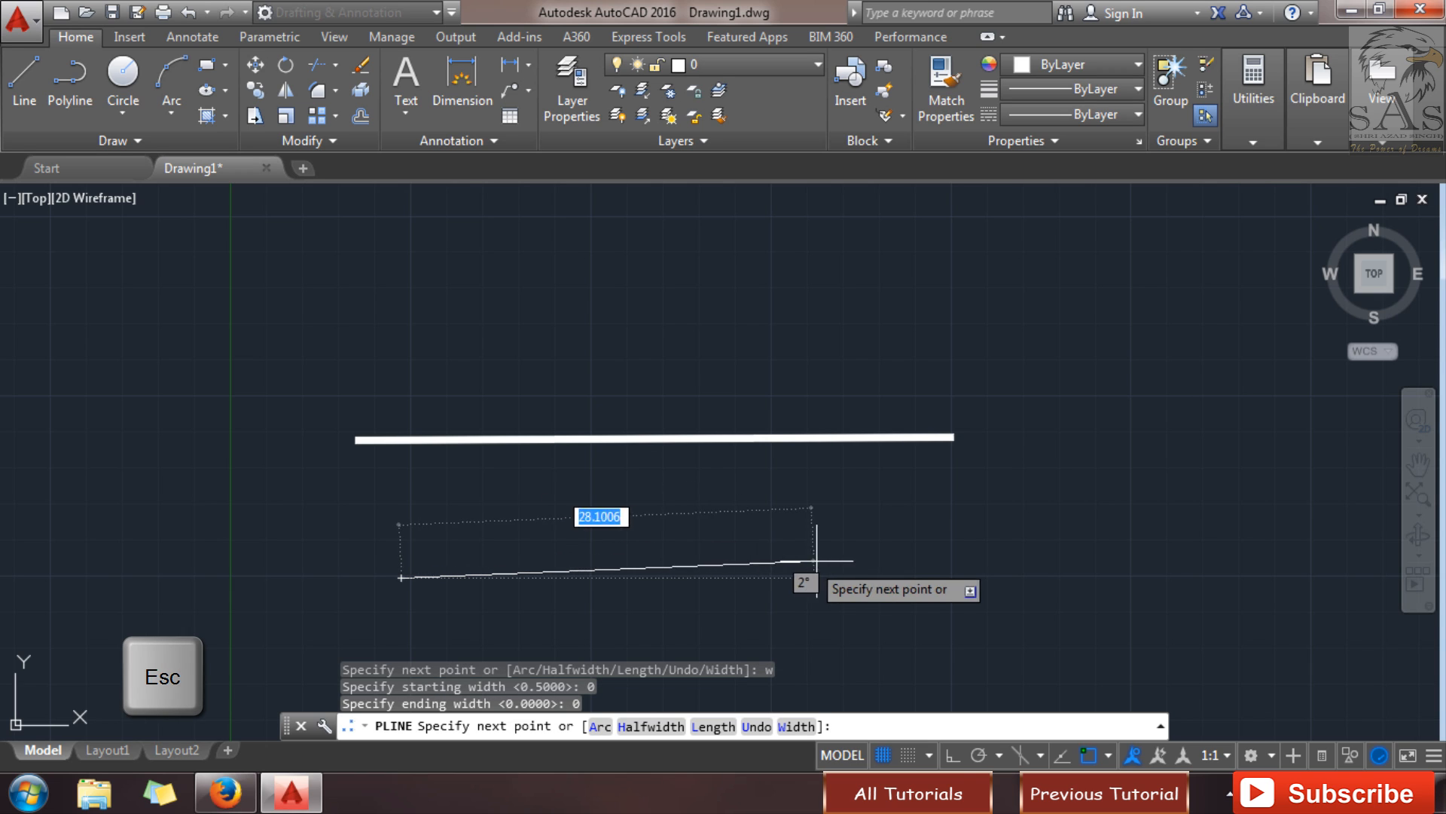
key(Escape)
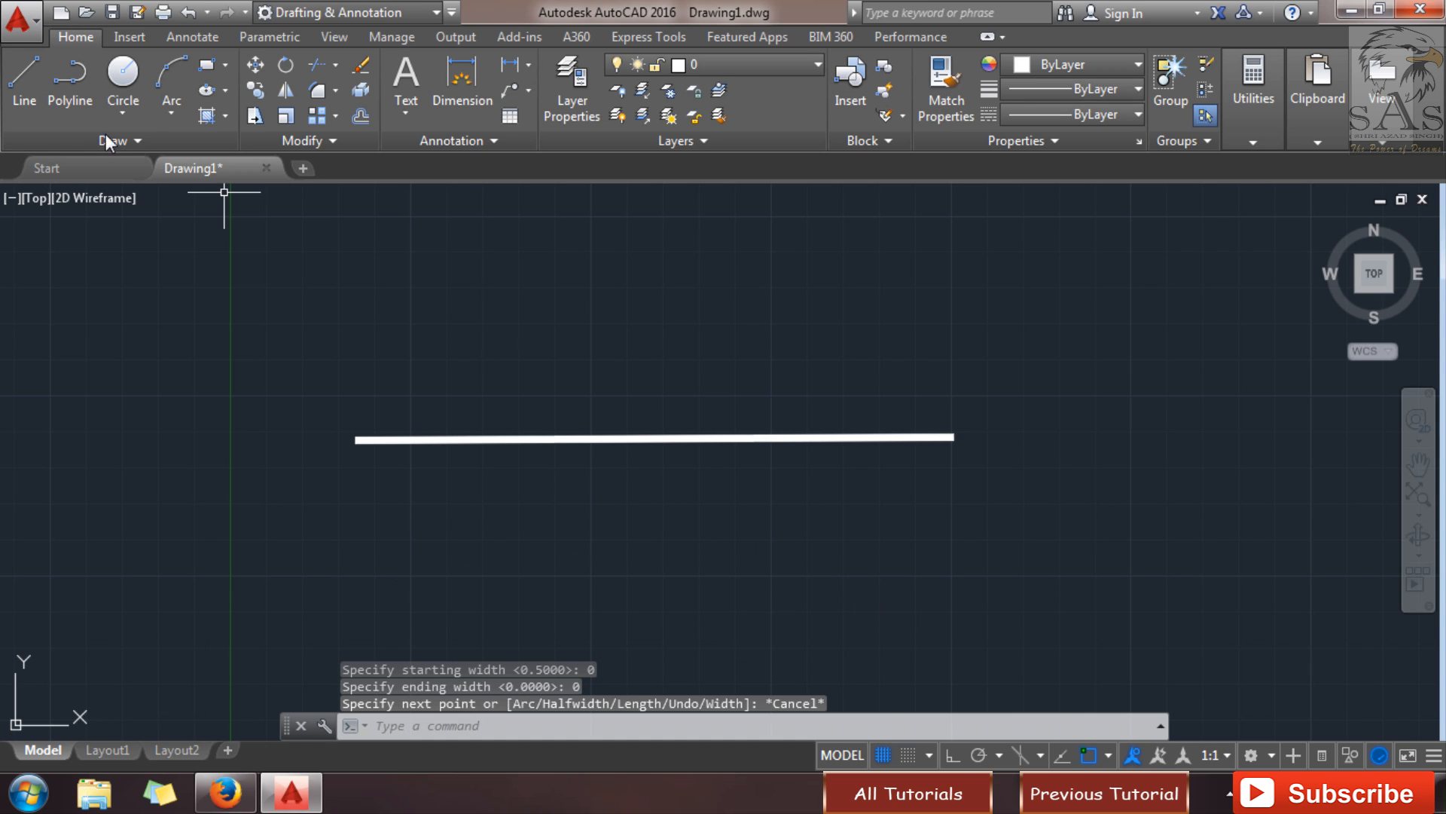
- Draw a thin five-segment polyline around the thick segment, returning to its start point at the lower-left corner
click(83, 95)
click(391, 581)
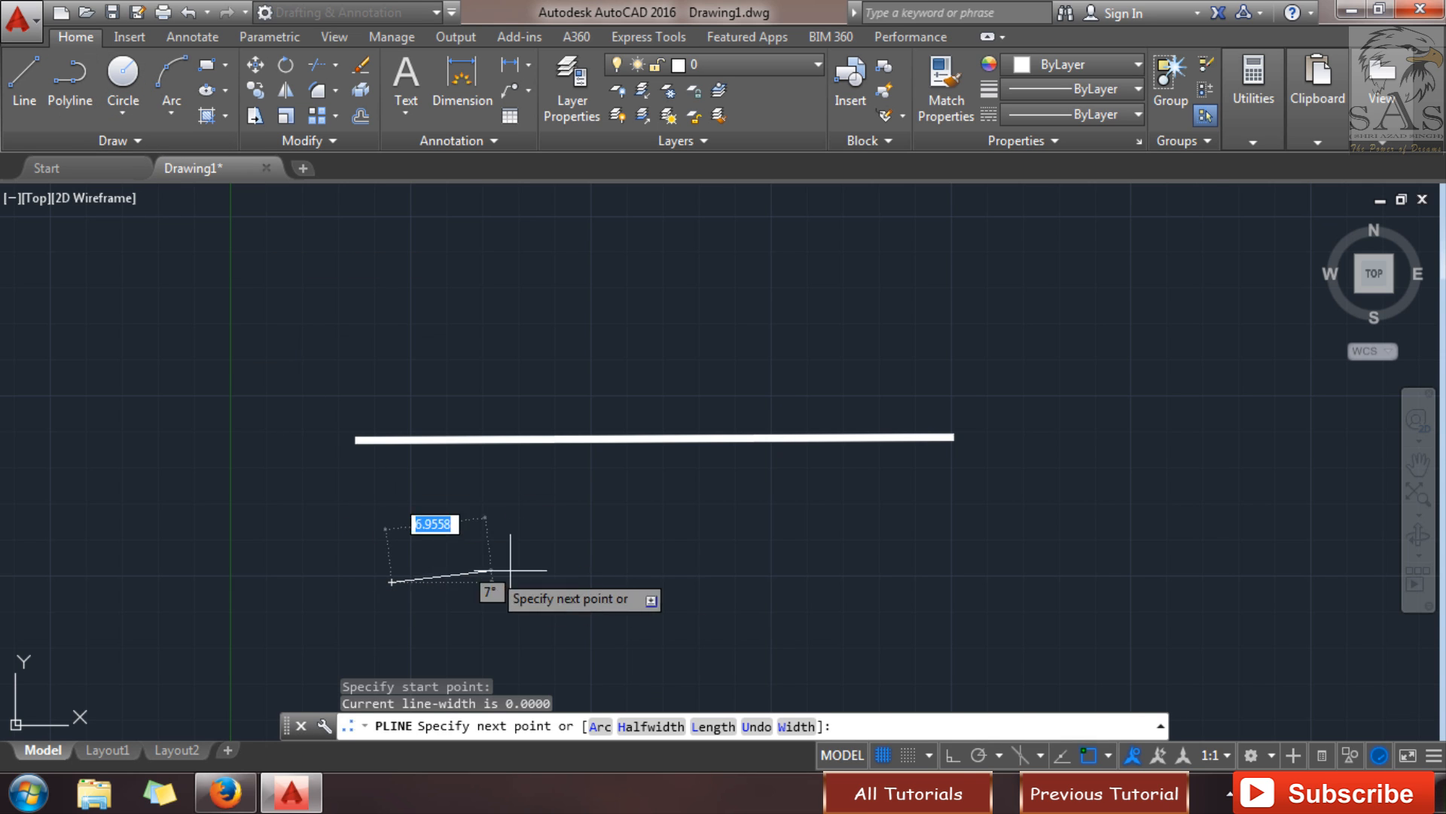
click(912, 577)
click(1028, 475)
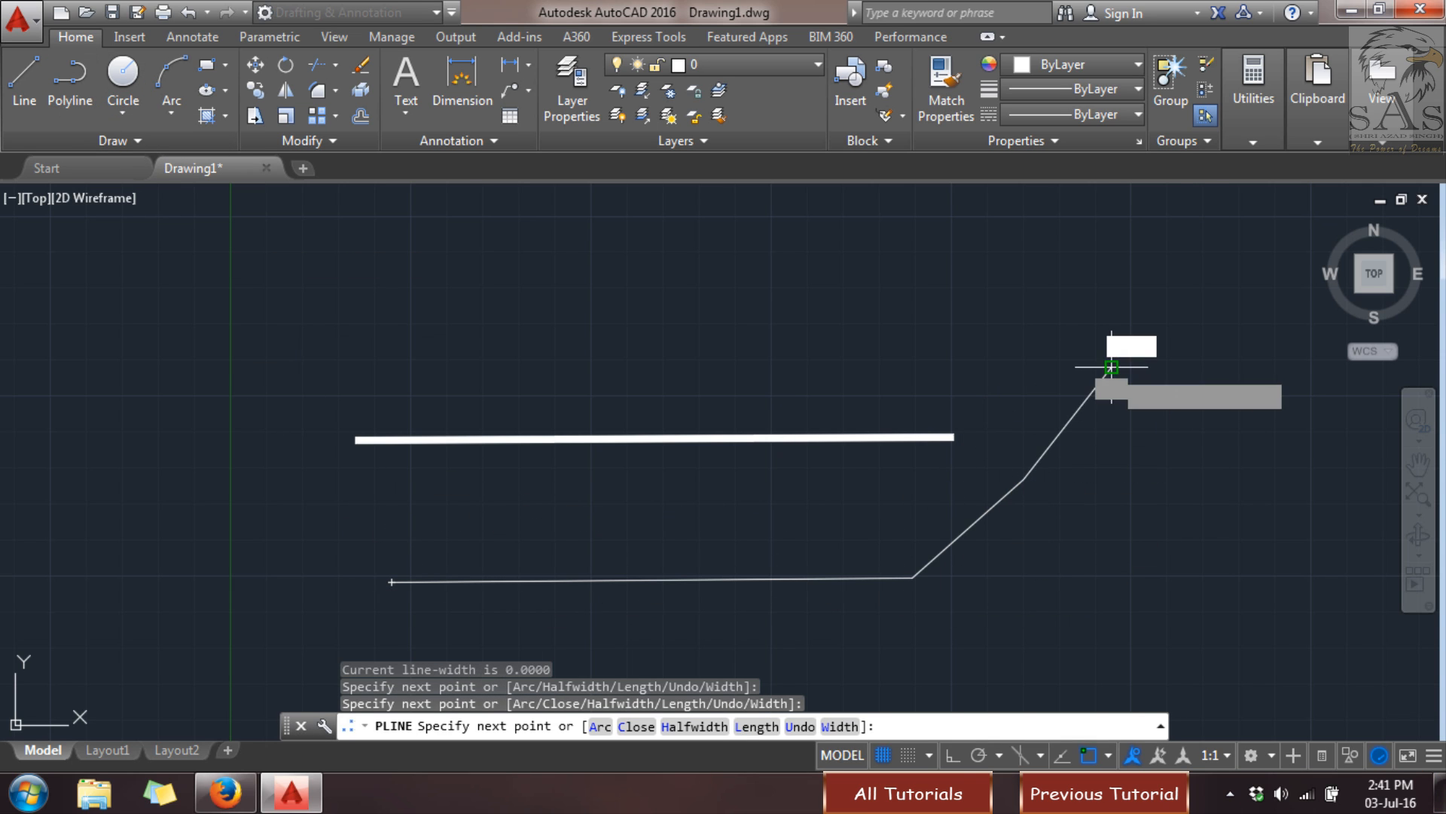
click(1112, 367)
click(85, 383)
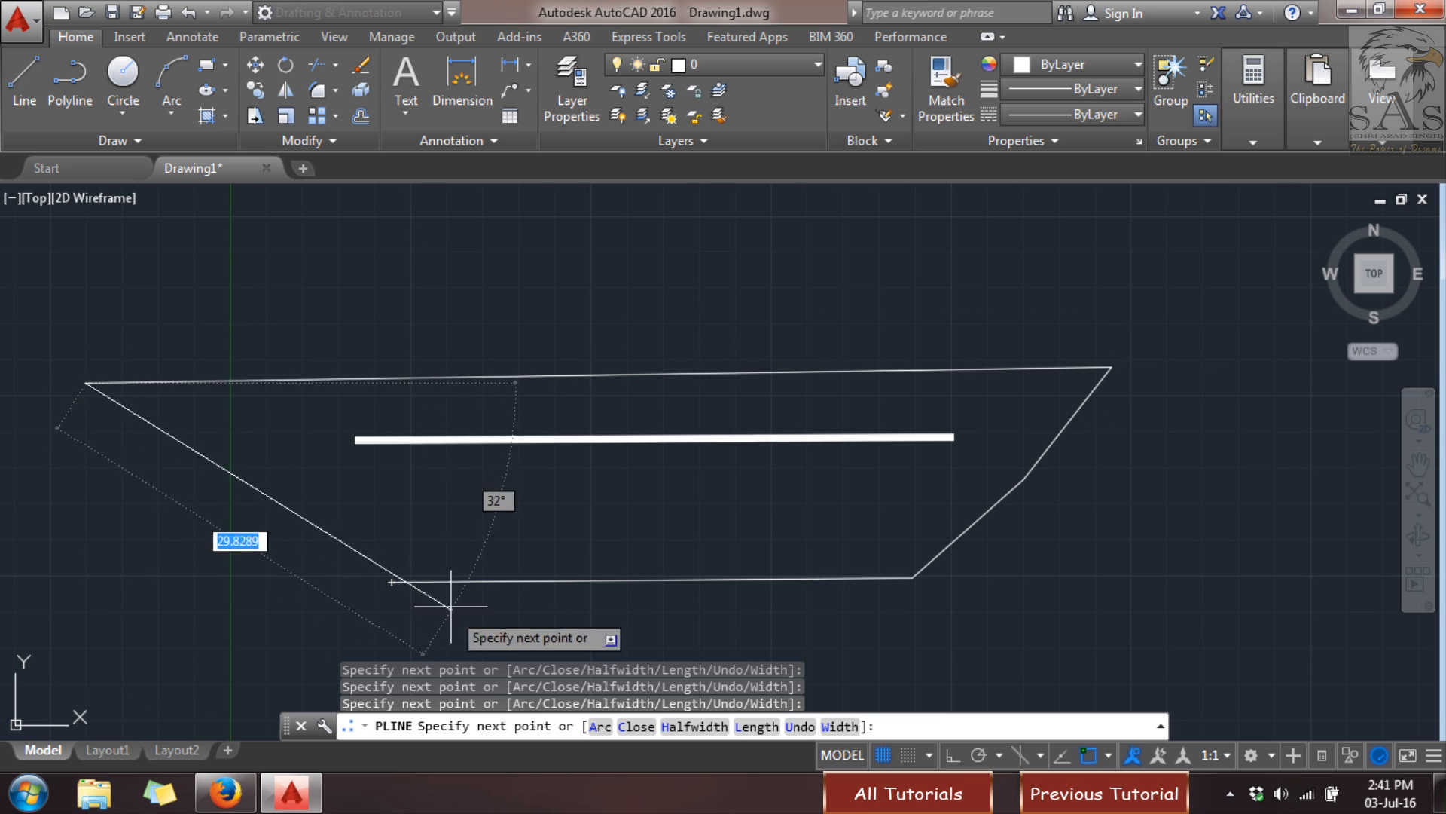
click(391, 581)
key(Escape)
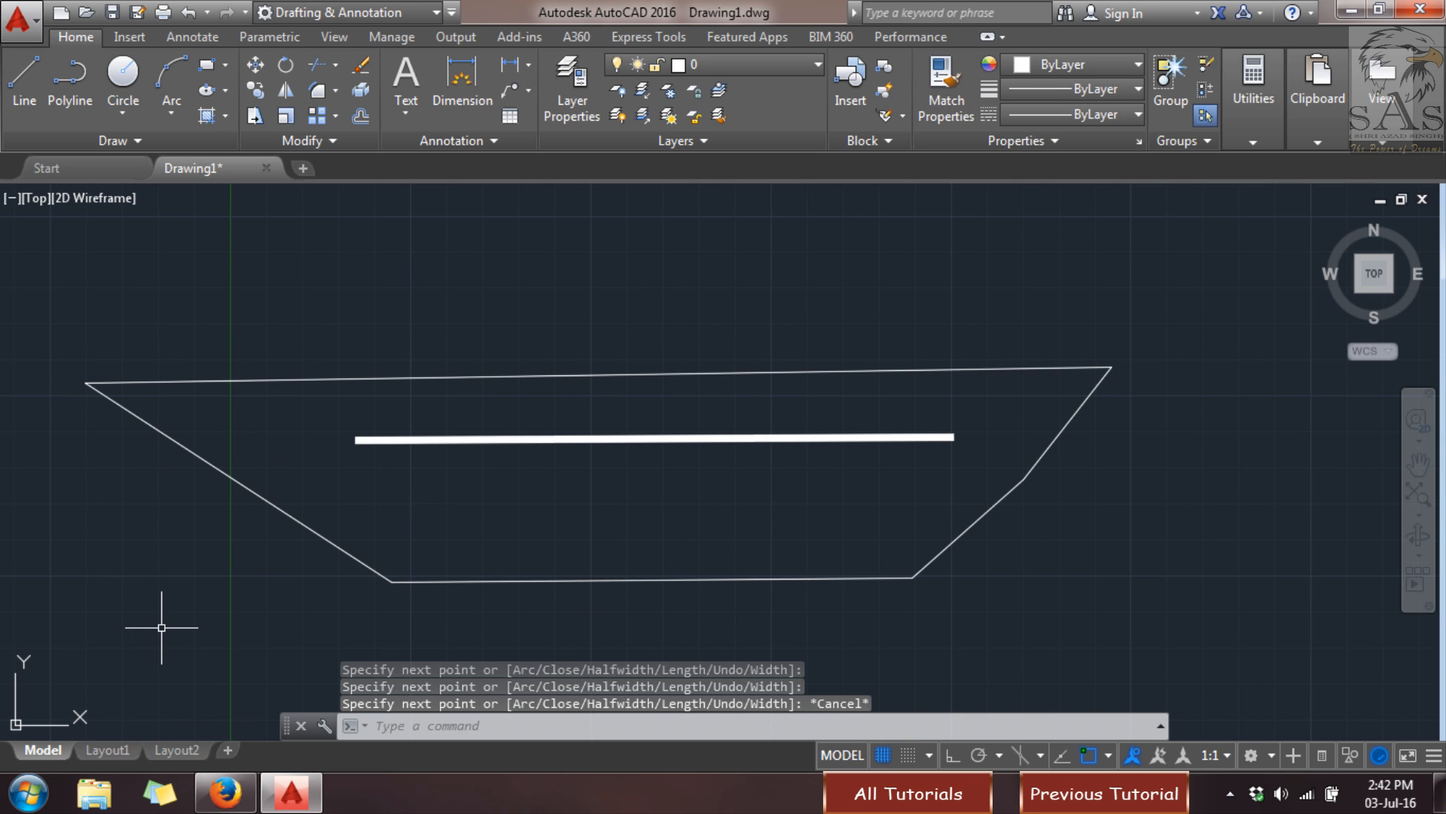